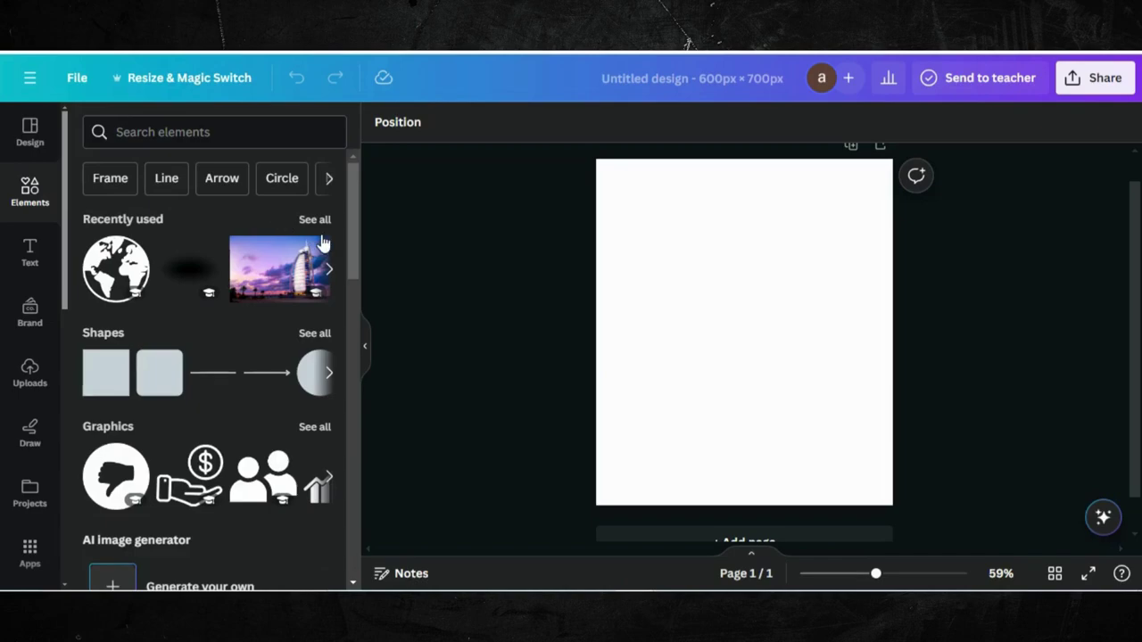
Add the red 3D location pin from the recently used elements to the blank page.
{"action": "left_click", "coordinate": [316, 221]}
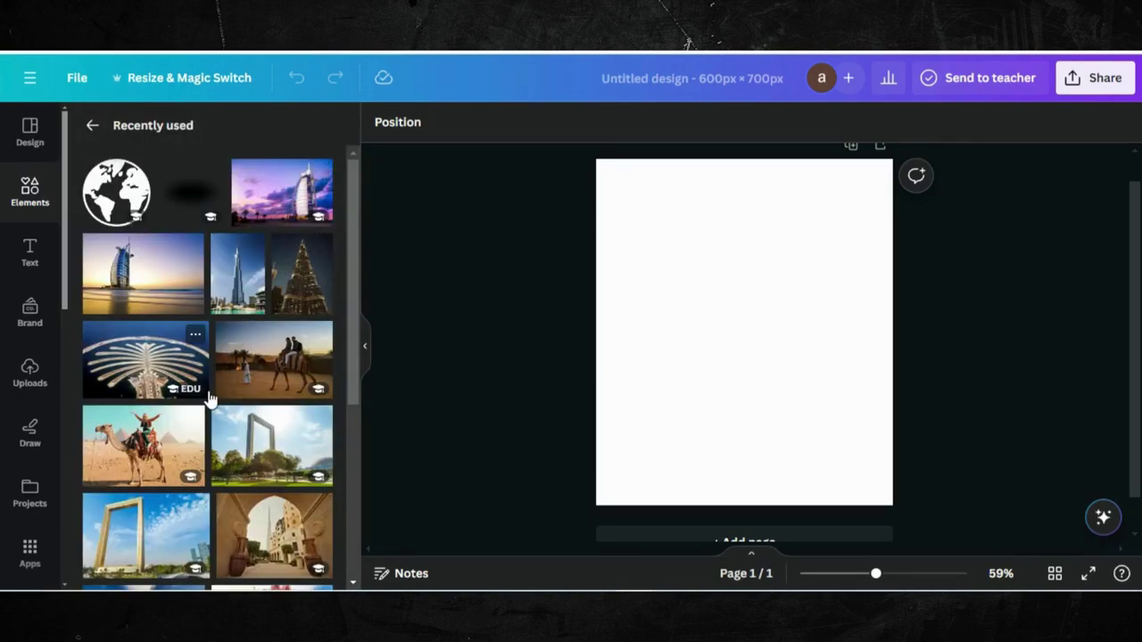
{"action": "scroll", "coordinate": [210, 399], "scroll_direction": "down", "scroll_amount": 5}
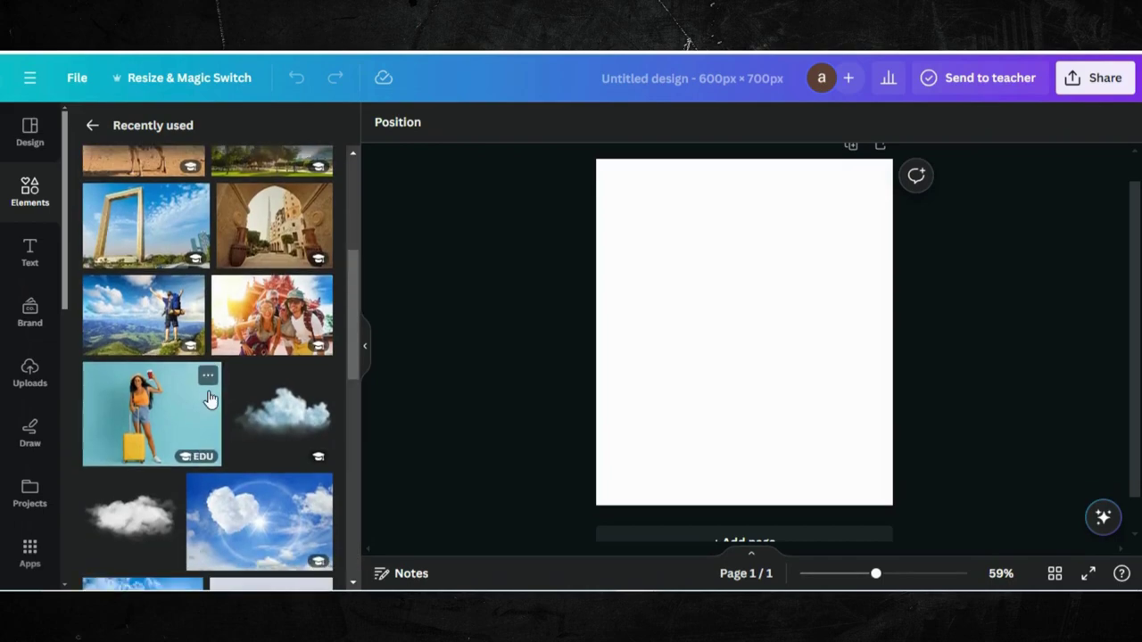
{"action": "scroll", "coordinate": [210, 398], "scroll_direction": "down", "scroll_amount": 4}
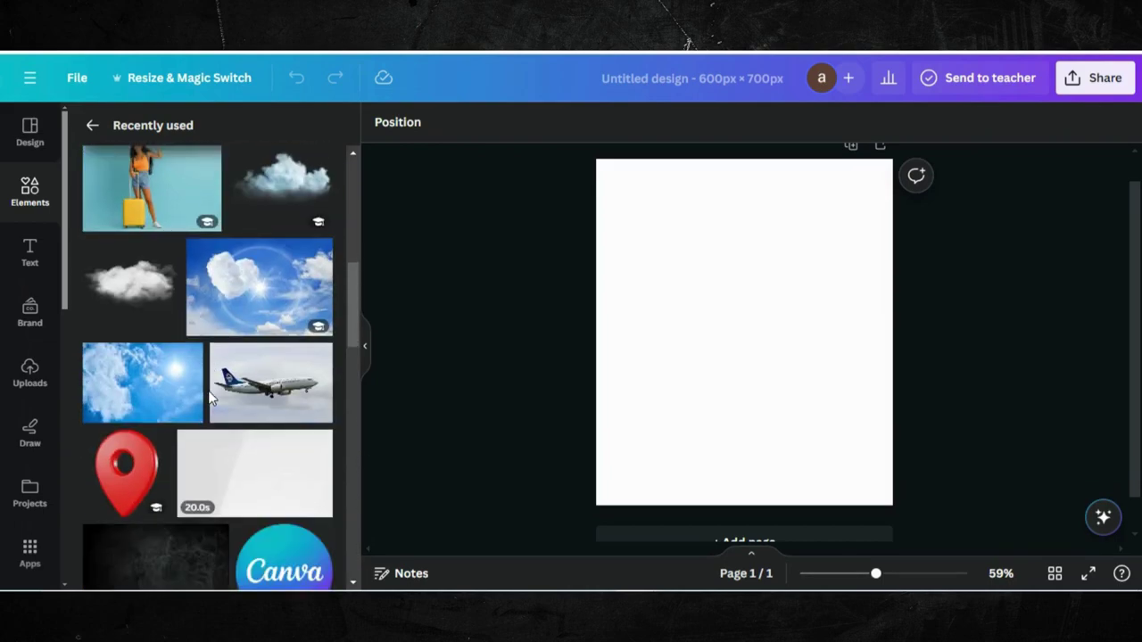
{"action": "left_click", "coordinate": [158, 444]}
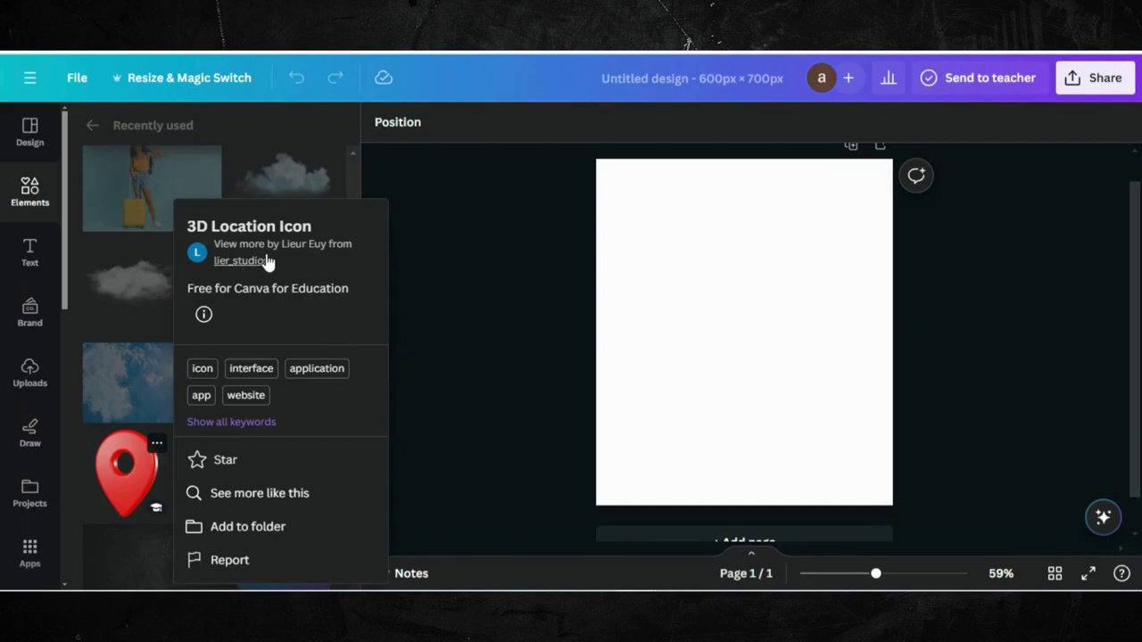
{"action": "left_click", "coordinate": [127, 487]}
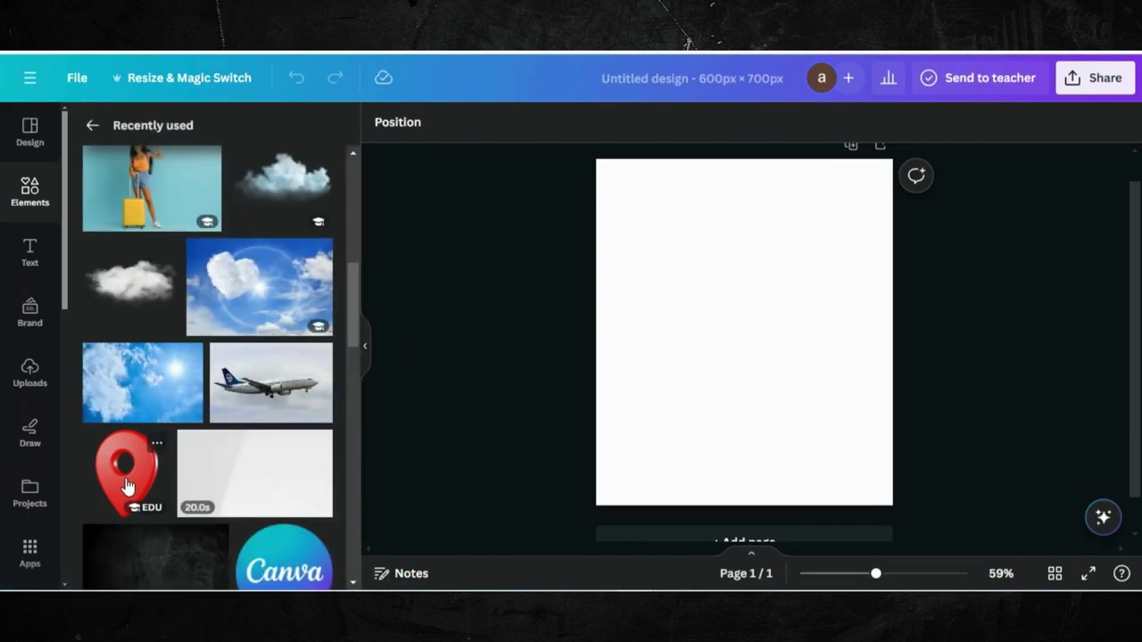
{"action": "left_click", "coordinate": [128, 486]}
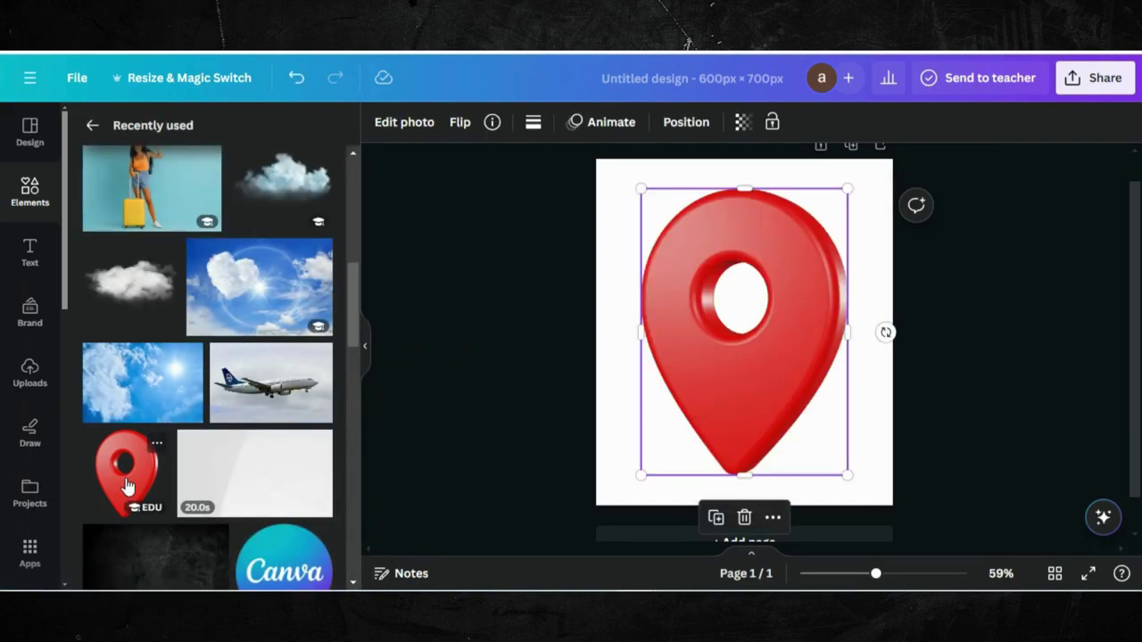
Add the airplane photo from the recently used elements and remove its background.
{"action": "left_click", "coordinate": [280, 390]}
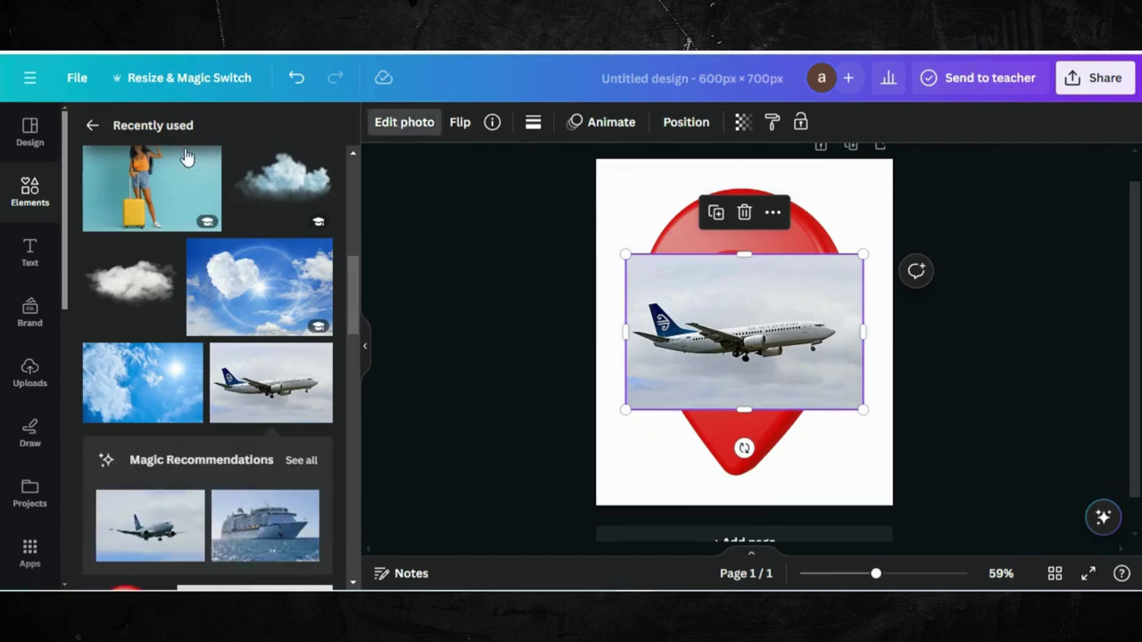
{"action": "left_click", "coordinate": [404, 122]}
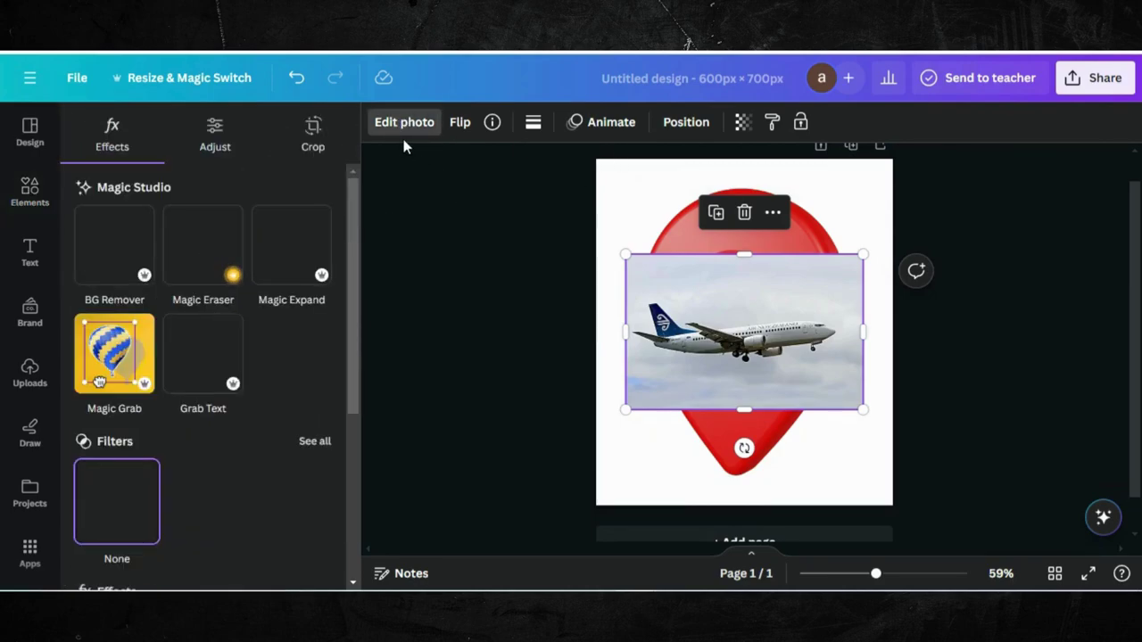
{"action": "left_click", "coordinate": [116, 362]}
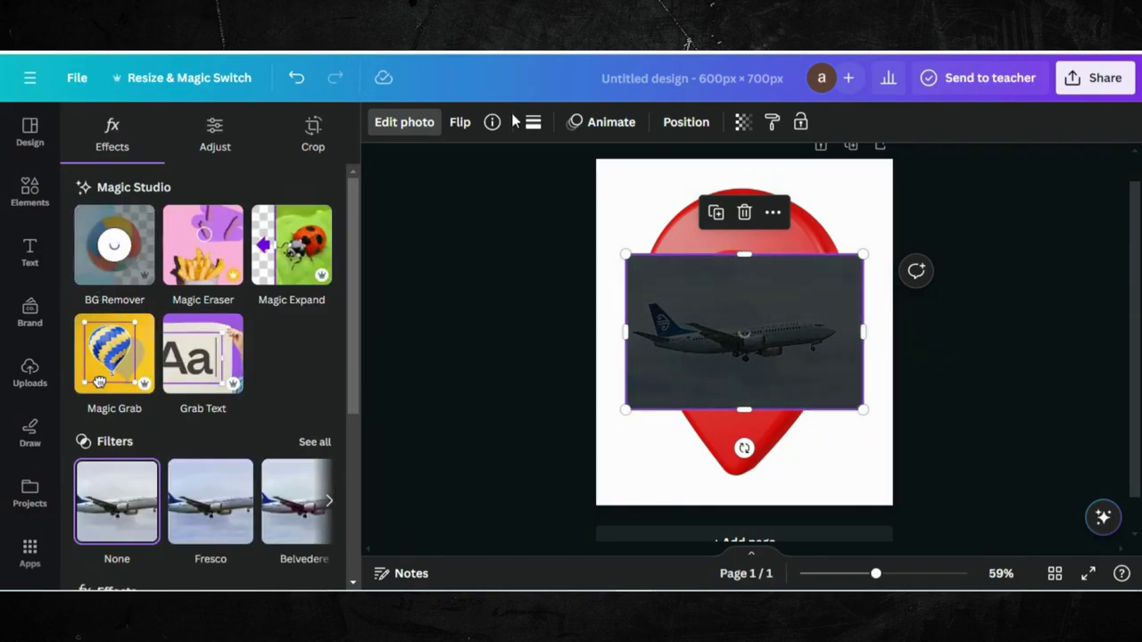
Flip the airplane photo horizontally.
{"action": "left_click", "coordinate": [460, 125]}
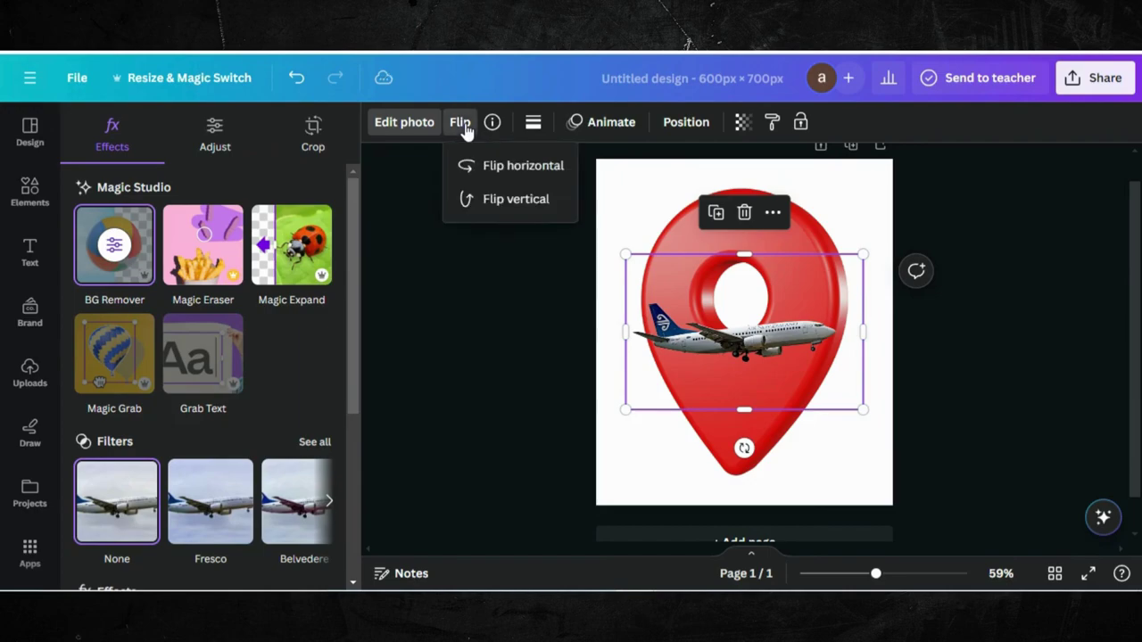
{"action": "left_click", "coordinate": [513, 168]}
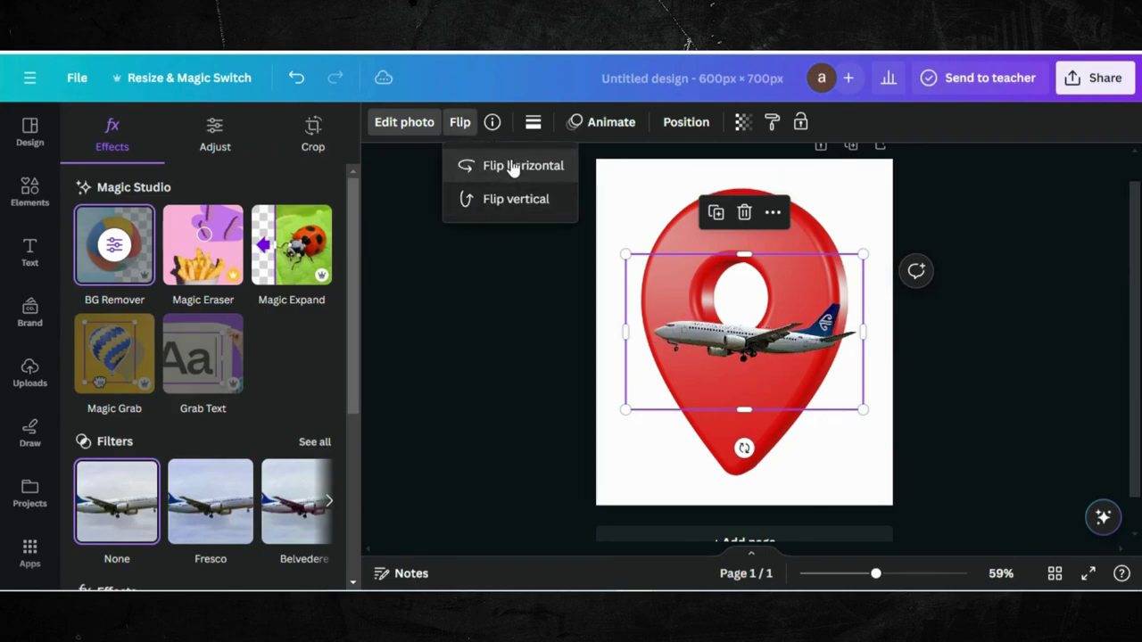
Shrink the red location pin and position it at the middle of the page behind the airplane.
{"action": "left_click", "coordinate": [807, 224]}
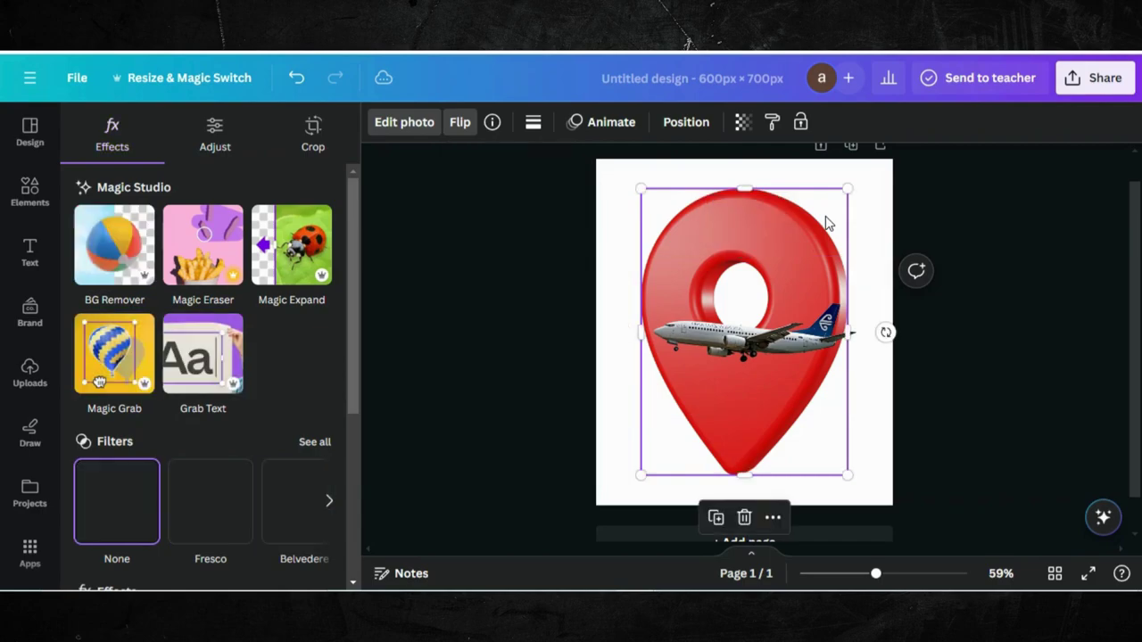
{"action": "left_click_drag", "start_coordinate": [816, 233], "coordinate": [783, 275]}
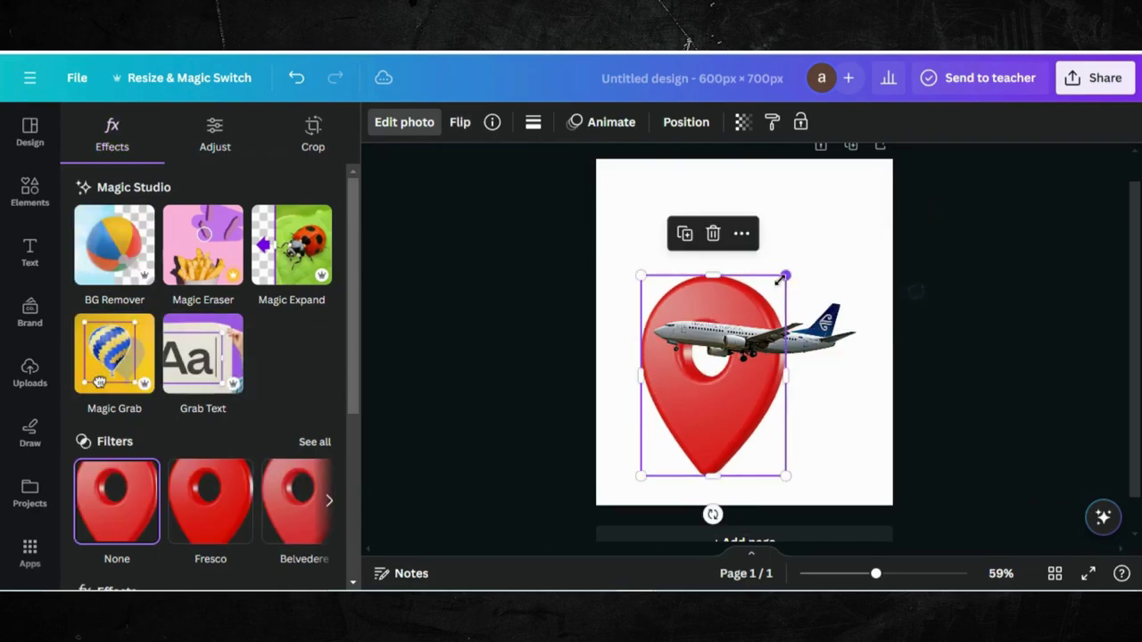
{"action": "left_click_drag", "start_coordinate": [738, 310], "coordinate": [766, 259]}
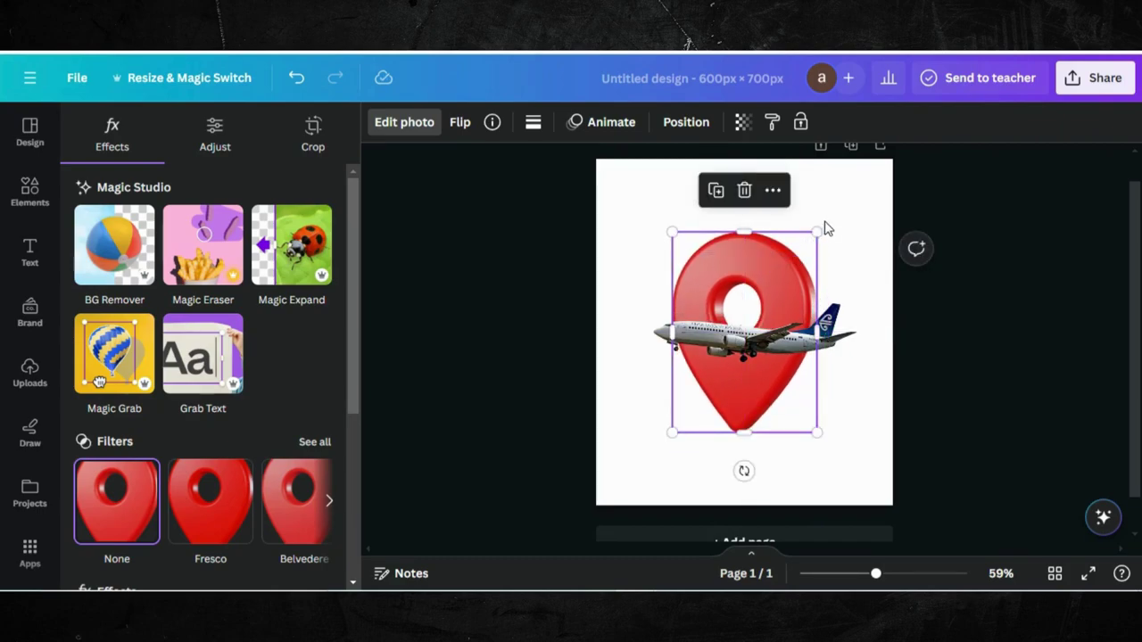
{"action": "left_click_drag", "start_coordinate": [817, 232], "coordinate": [752, 262]}
Enlarge the airplane and place it across the hole of the location pin.
{"action": "left_click_drag", "start_coordinate": [816, 339], "coordinate": [796, 314]}
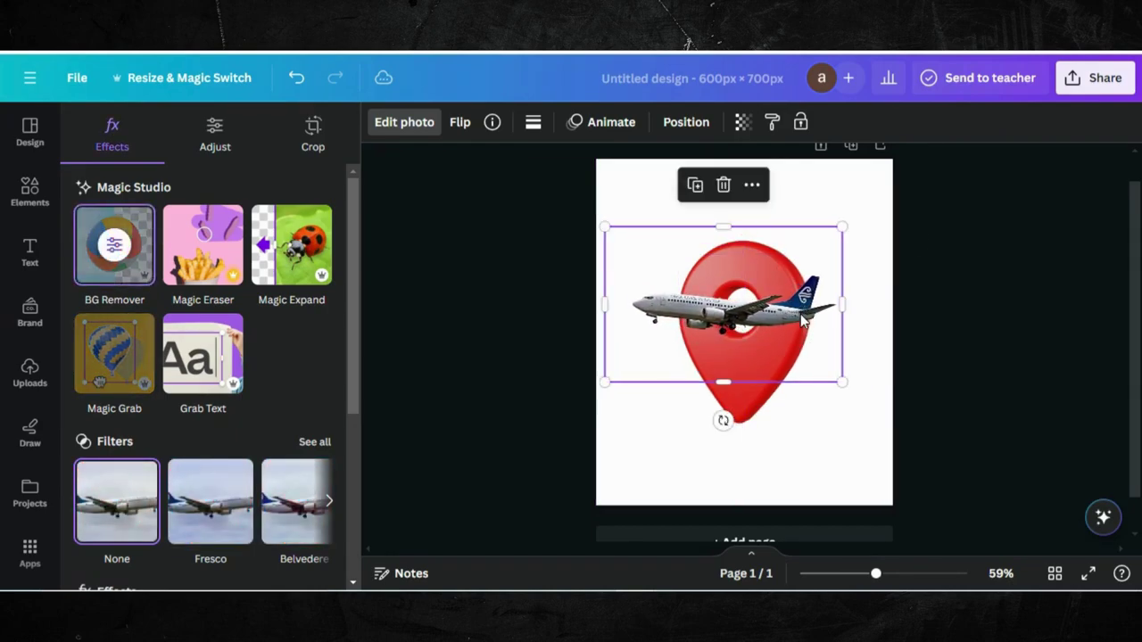
{"action": "left_click_drag", "start_coordinate": [842, 382], "coordinate": [877, 404]}
{"action": "left_click_drag", "start_coordinate": [806, 332], "coordinate": [803, 320]}
Crop the empty margins around the airplane and scale it to about 520 × 158 px across the pin's hole.
{"action": "left_click_drag", "start_coordinate": [737, 256], "coordinate": [738, 309]}
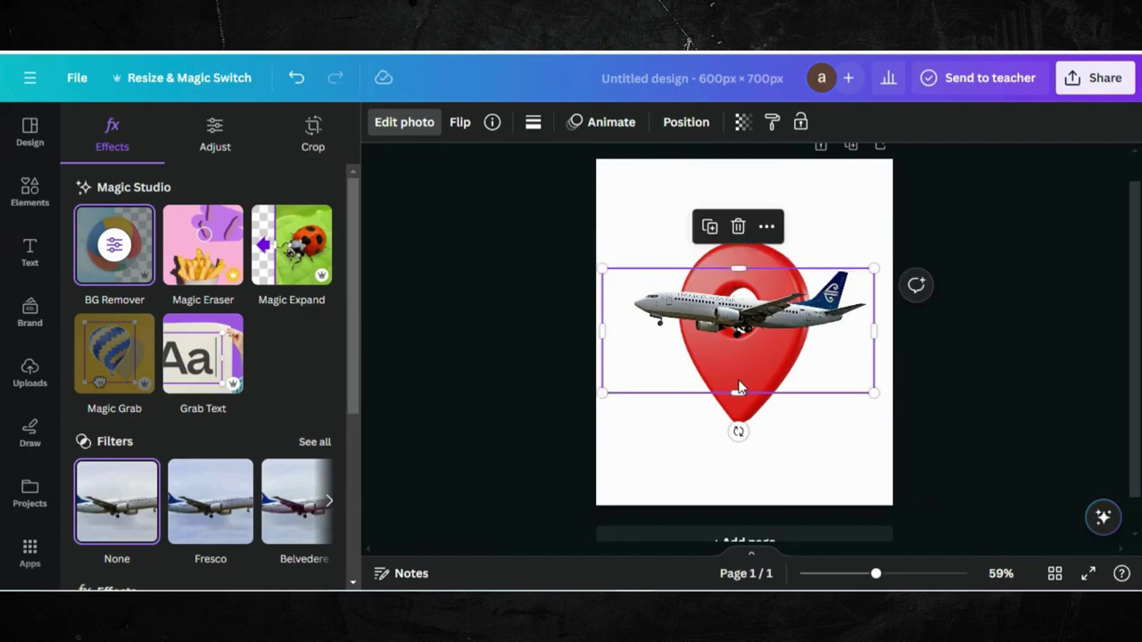
{"action": "left_click_drag", "start_coordinate": [737, 360], "coordinate": [737, 309]}
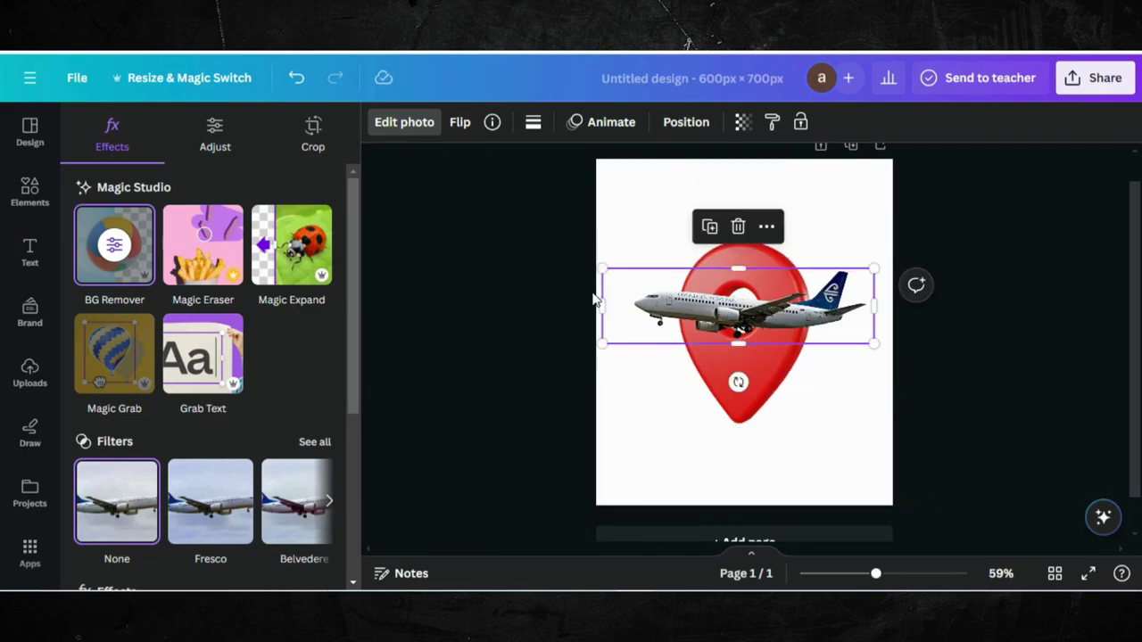
{"action": "left_click_drag", "start_coordinate": [604, 308], "coordinate": [627, 306]}
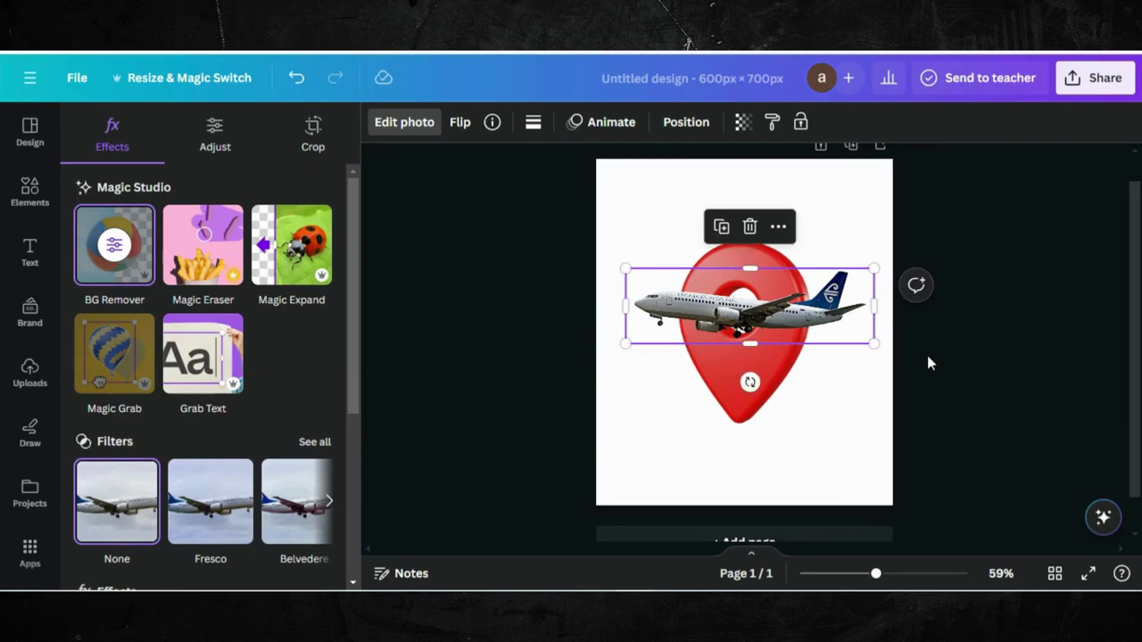
{"action": "left_click_drag", "start_coordinate": [875, 343], "coordinate": [885, 347]}
{"action": "left_click_drag", "start_coordinate": [739, 316], "coordinate": [736, 311]}
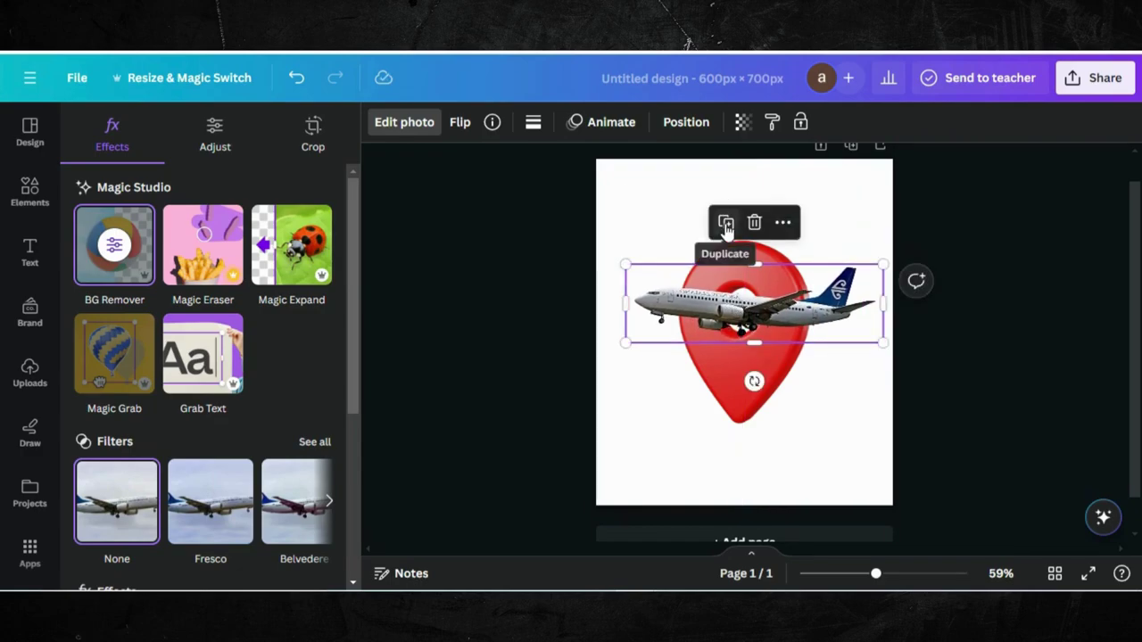
Duplicate the airplane, place the copy below the original, and send the original to the back behind the pin.
{"action": "left_click", "coordinate": [725, 224]}
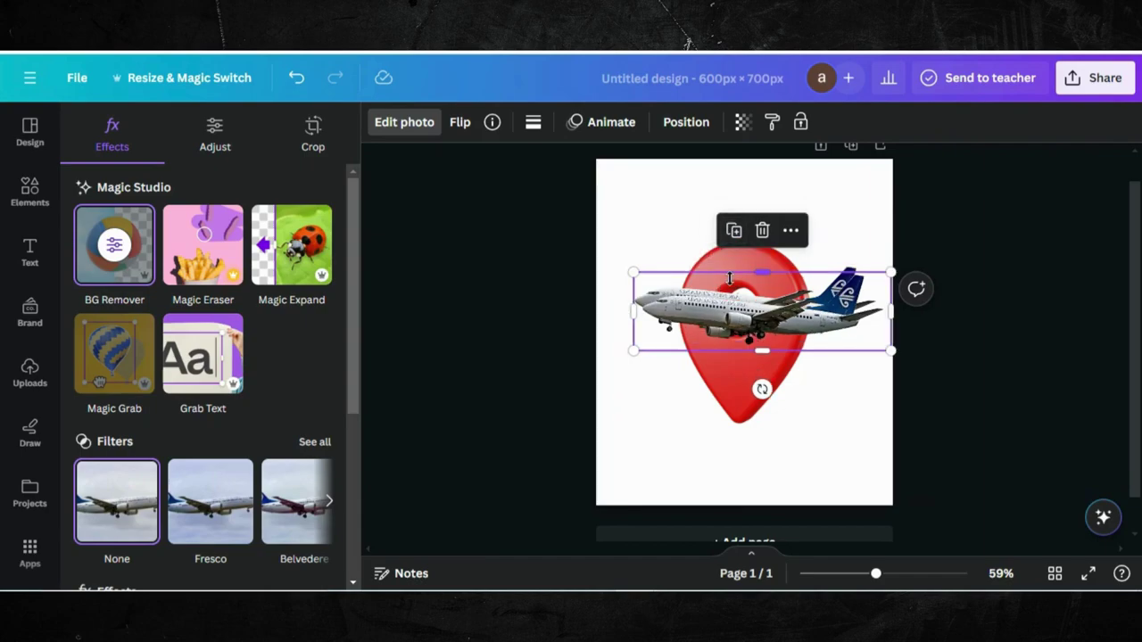
{"action": "left_click_drag", "start_coordinate": [710, 327], "coordinate": [712, 363]}
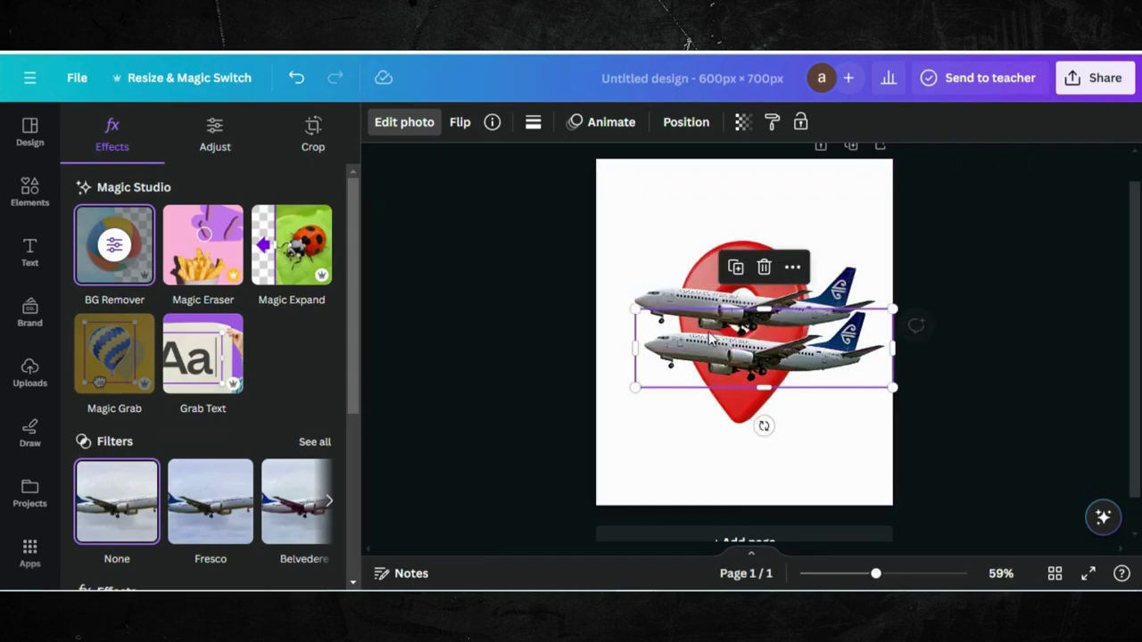
{"action": "left_click", "coordinate": [717, 301]}
{"action": "left_click", "coordinate": [679, 129]}
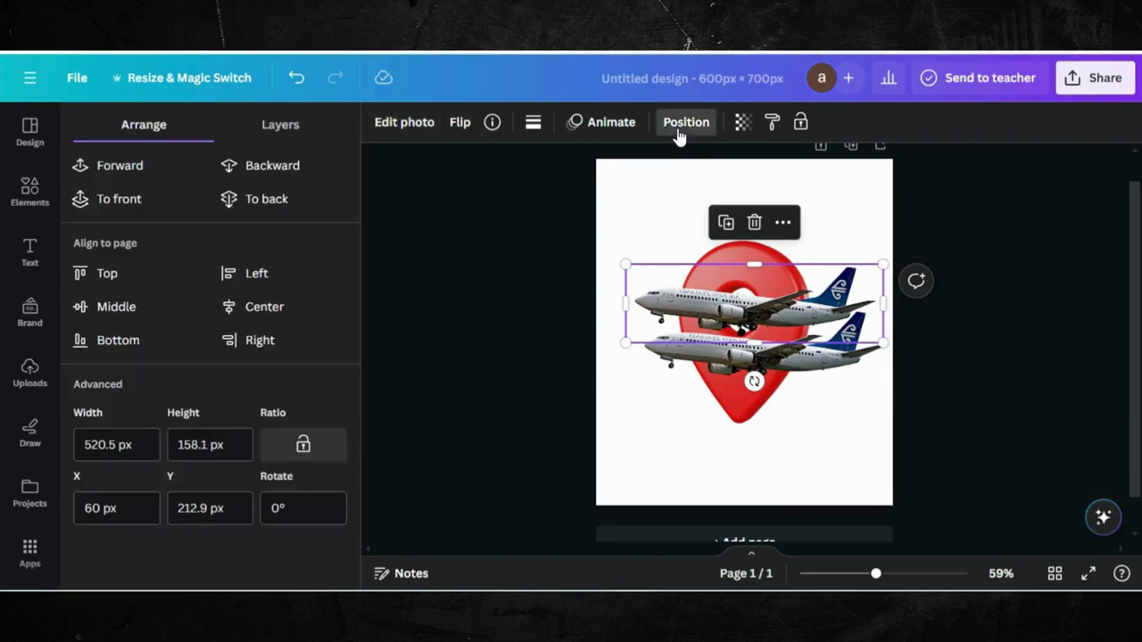
{"action": "left_click", "coordinate": [255, 199]}
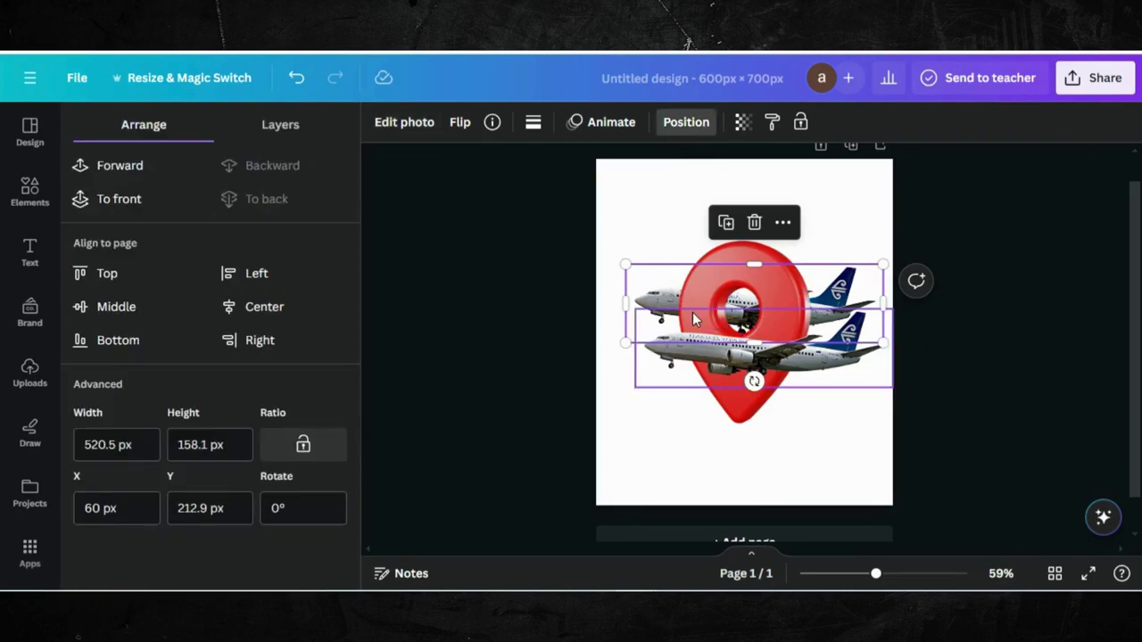
Align the airplane copy exactly over the original and crop off its tail half, leaving it about 260 px wide.
{"action": "left_click", "coordinate": [710, 355]}
{"action": "left_click_drag", "start_coordinate": [710, 355], "coordinate": [699, 314]}
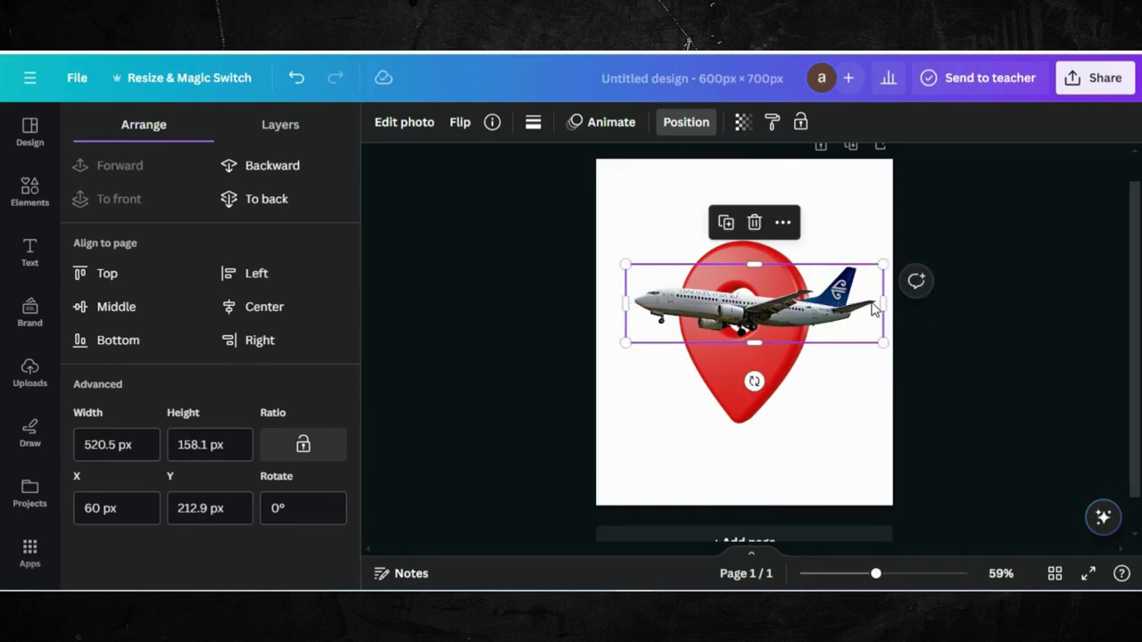
{"action": "left_click_drag", "start_coordinate": [873, 309], "coordinate": [756, 306]}
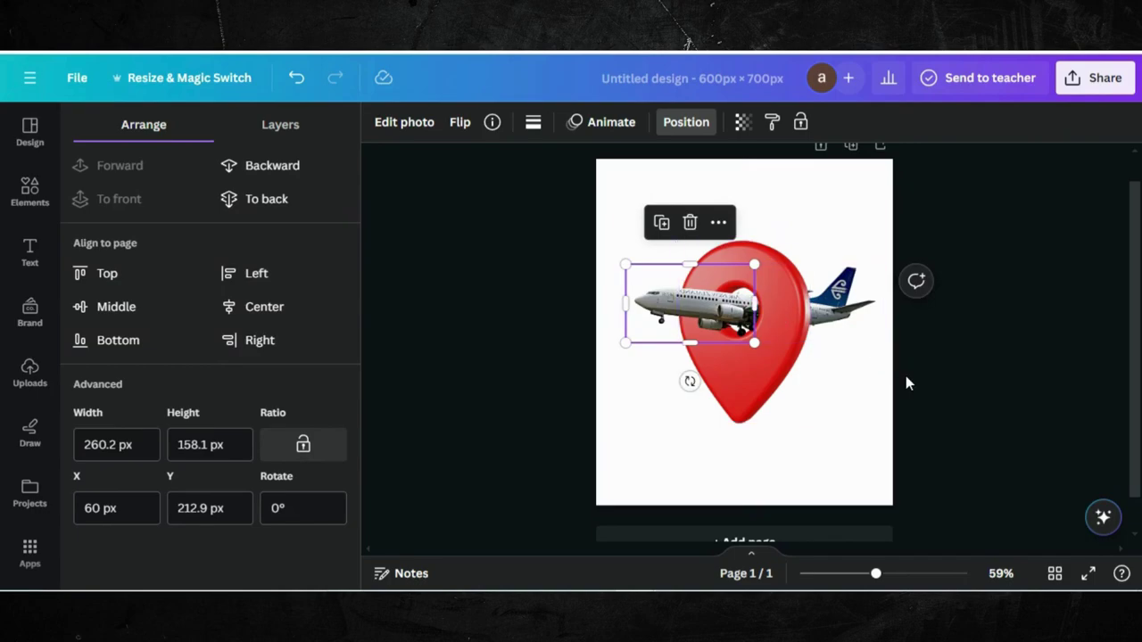
{"action": "left_click", "coordinate": [875, 398]}
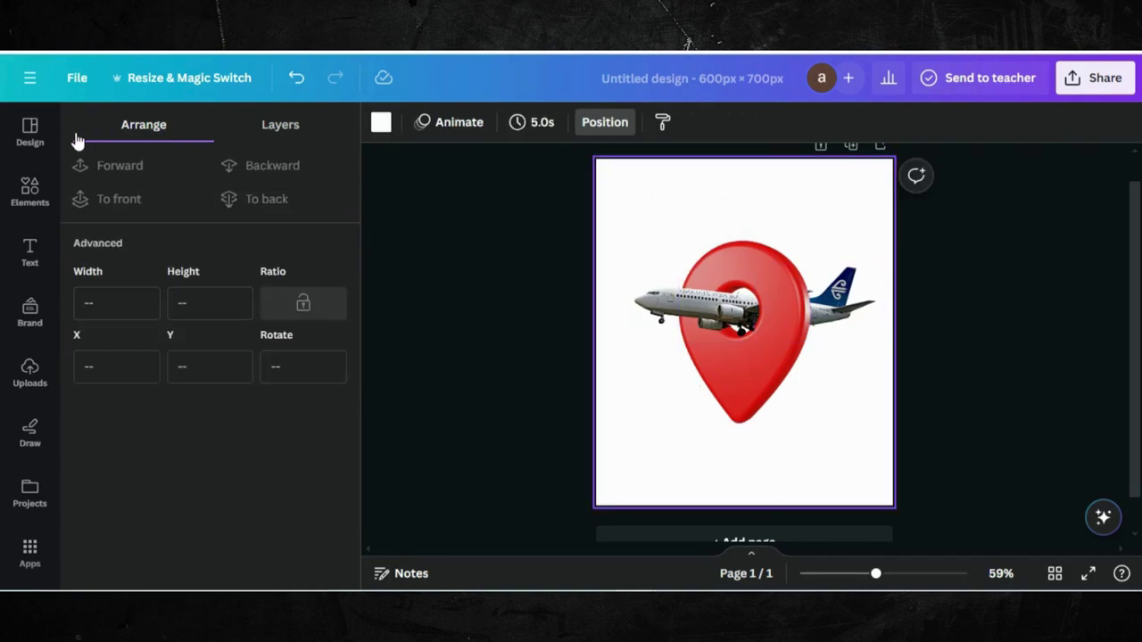
Find the sky photos among the recently used elements, and group the location pin with both airplane images.
{"action": "left_click", "coordinate": [36, 196]}
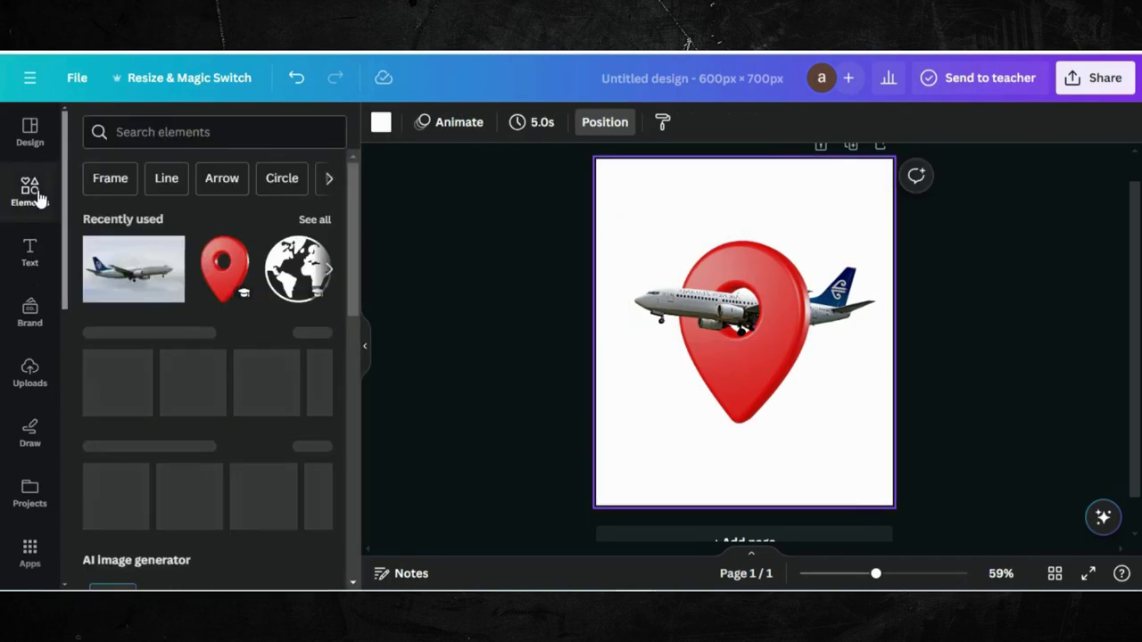
{"action": "left_click", "coordinate": [314, 220]}
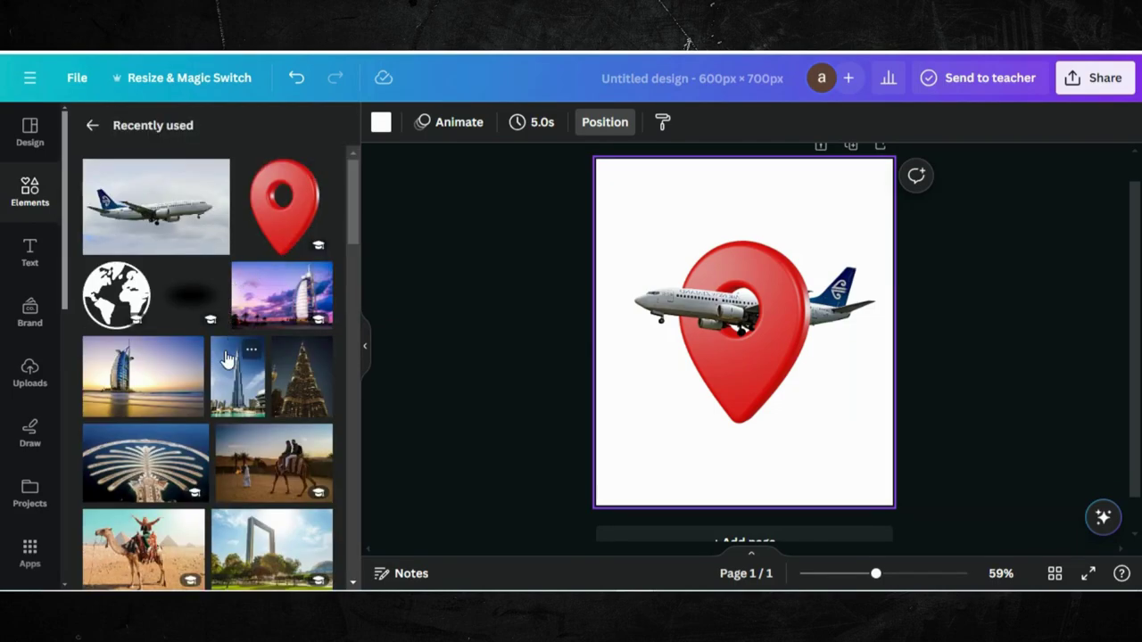
{"action": "scroll", "coordinate": [232, 339], "scroll_direction": "down", "scroll_amount": 5}
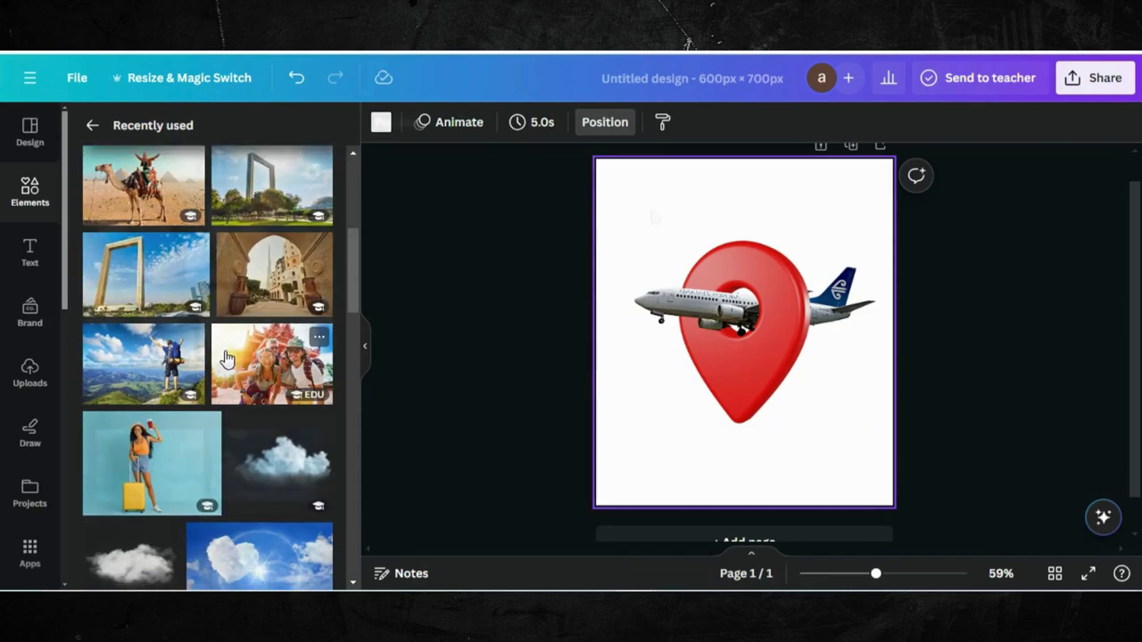
{"action": "scroll", "coordinate": [226, 358], "scroll_direction": "down", "scroll_amount": 4}
{"action": "left_click_drag", "start_coordinate": [695, 215], "coordinate": [766, 367]}
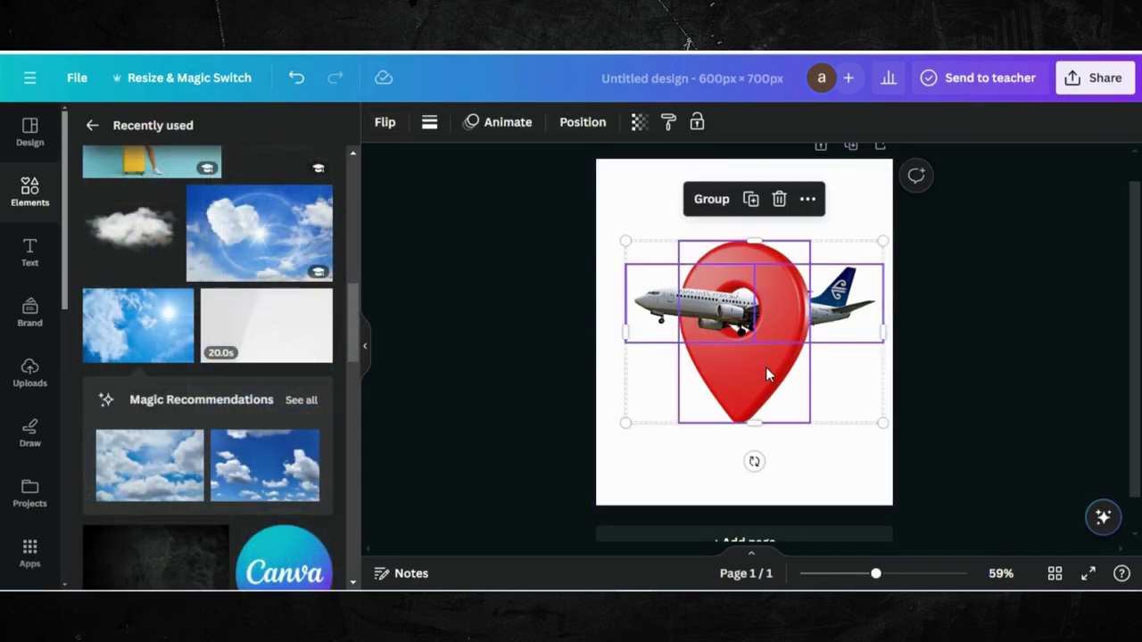
{"action": "left_click", "coordinate": [710, 201]}
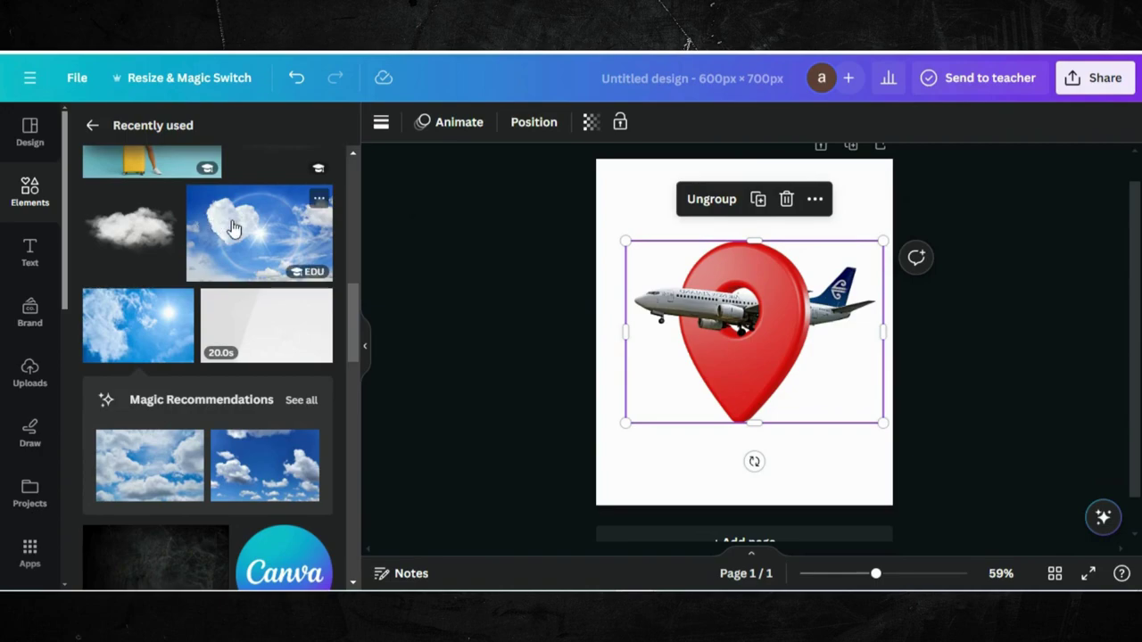
Add the sunny blue sky photo and scale it to the full page width along the page's upper edge.
{"action": "left_click", "coordinate": [141, 319]}
{"action": "left_click_drag", "start_coordinate": [657, 285], "coordinate": [630, 189]}
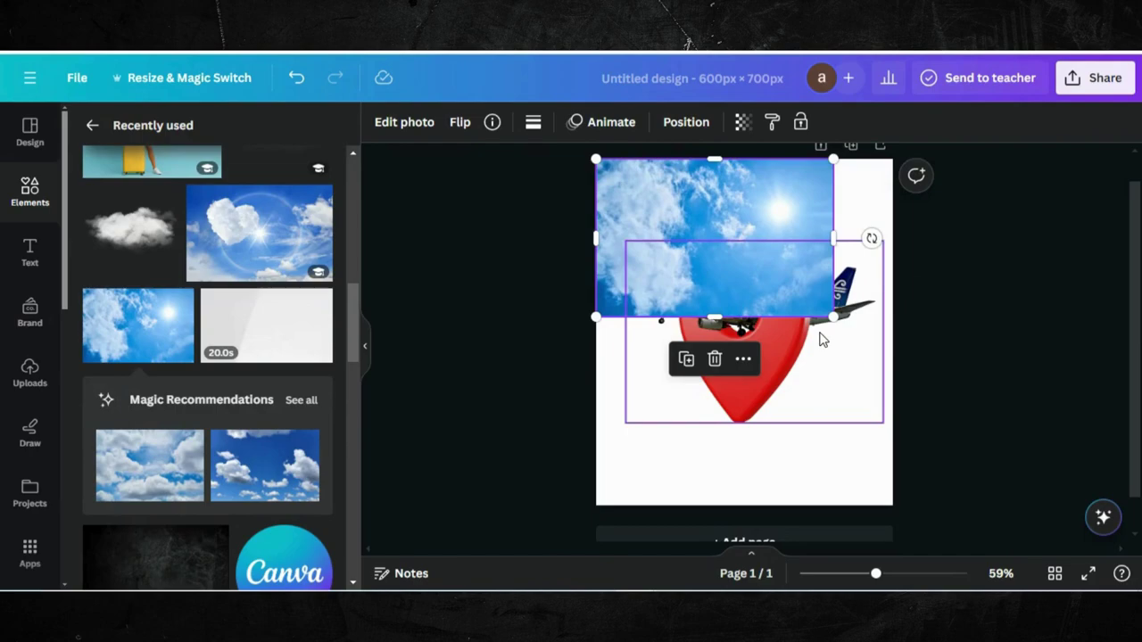
{"action": "left_click_drag", "start_coordinate": [834, 317], "coordinate": [892, 357]}
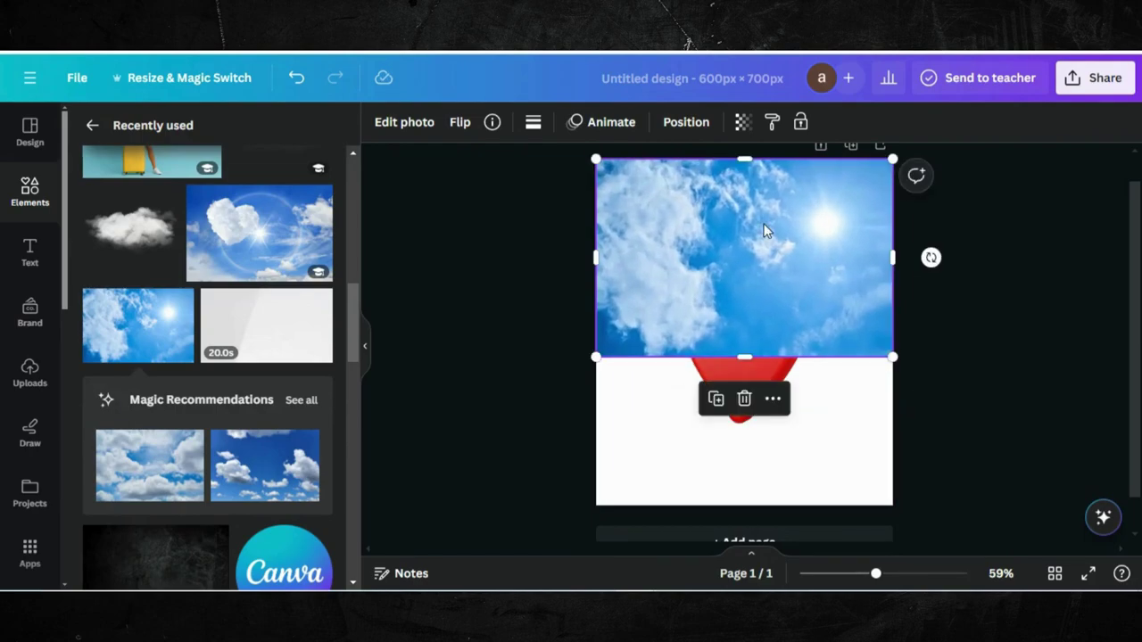
Move the sky photo's layer below the grouped pin and airplane.
{"action": "left_click", "coordinate": [680, 123]}
{"action": "left_click_drag", "start_coordinate": [228, 235], "coordinate": [217, 321]}
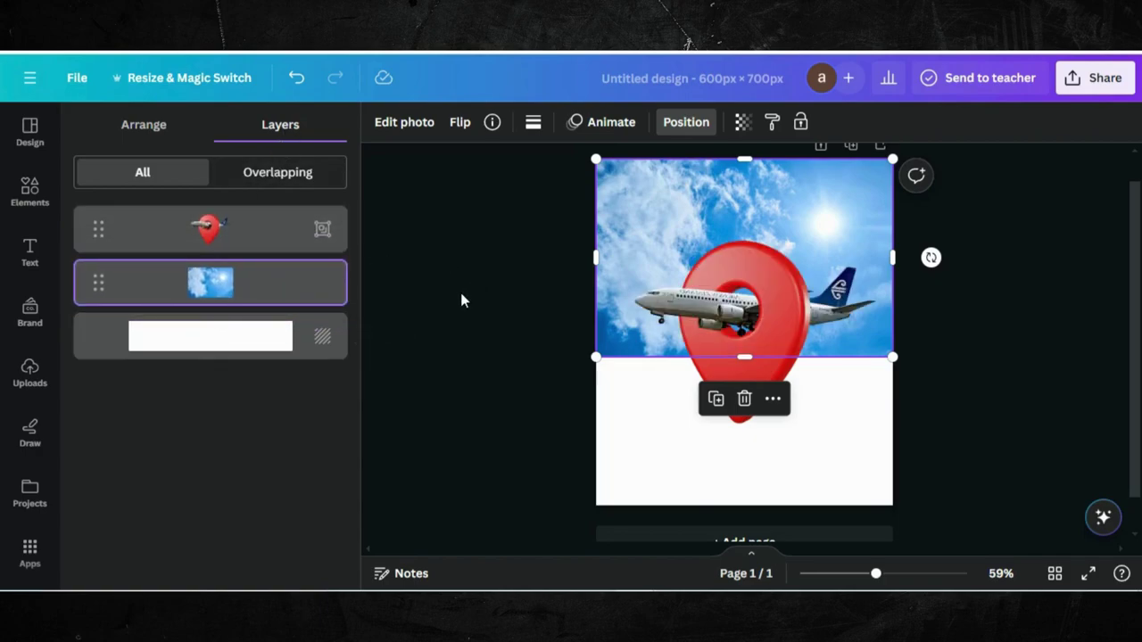
{"action": "key", "text": "Escape"}
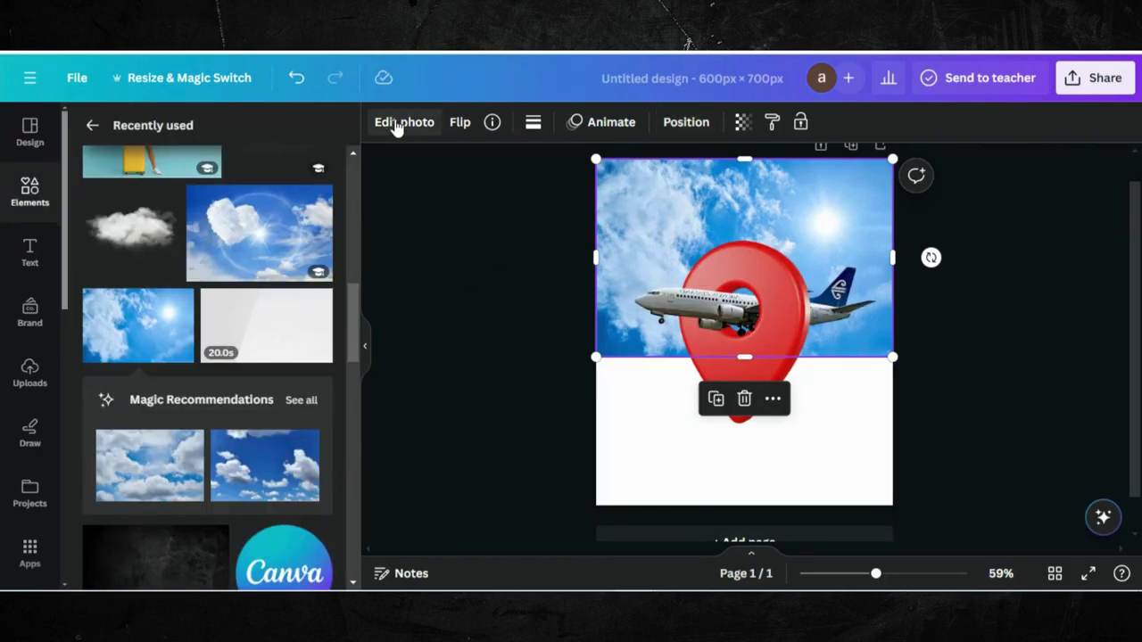
Move the grouped pin and airplane slightly up and to the left on the page.
{"action": "left_click", "coordinate": [634, 397]}
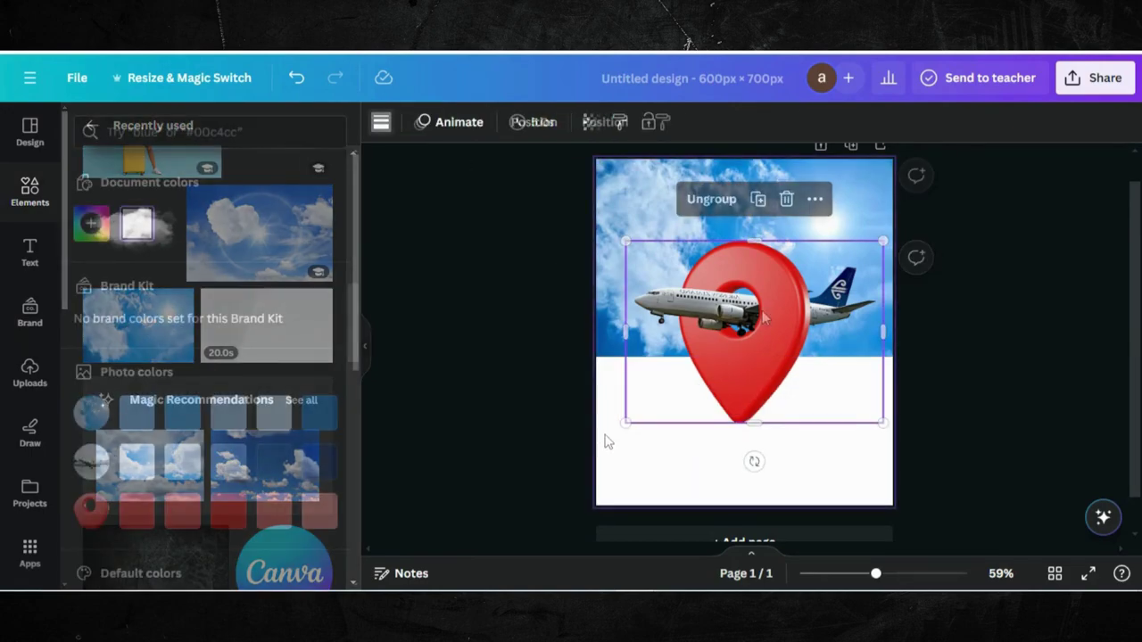
{"action": "left_click", "coordinate": [761, 305]}
{"action": "left_click_drag", "start_coordinate": [761, 304], "coordinate": [753, 283]}
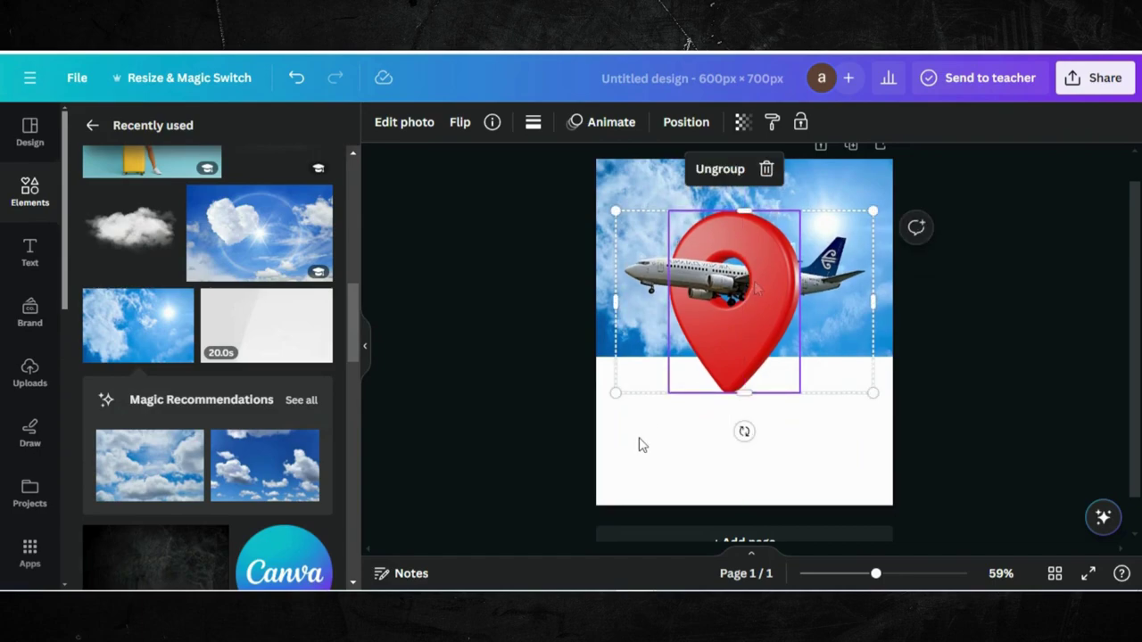
Set the page background to light blue #86C2F6, sampled from the sky photo.
{"action": "left_click", "coordinate": [641, 441]}
{"action": "left_click", "coordinate": [381, 122]}
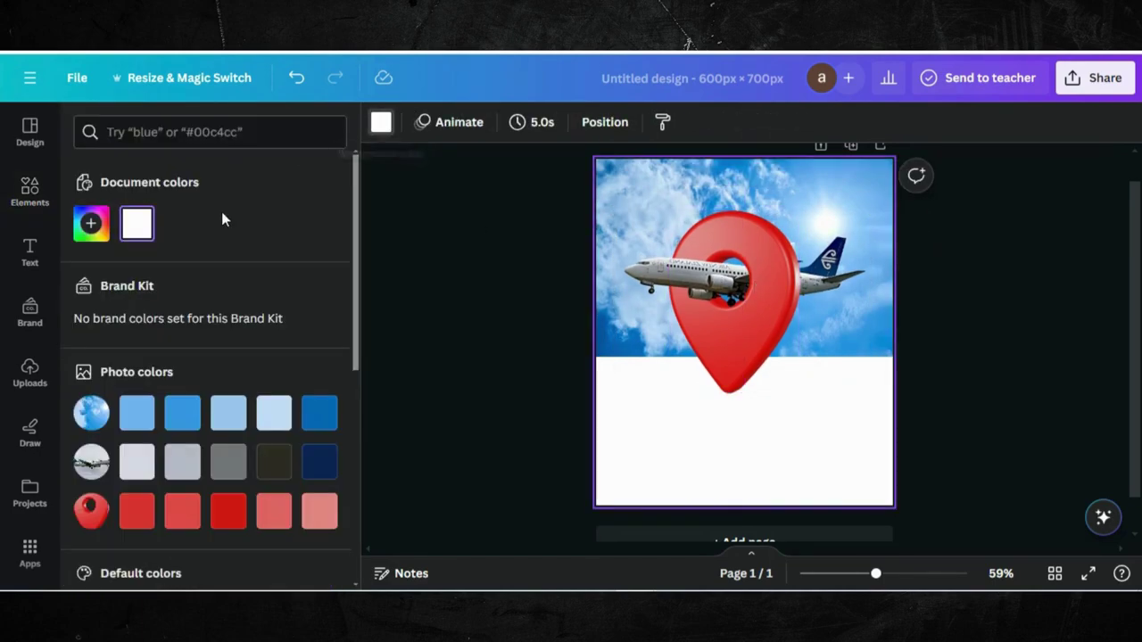
{"action": "left_click", "coordinate": [137, 225]}
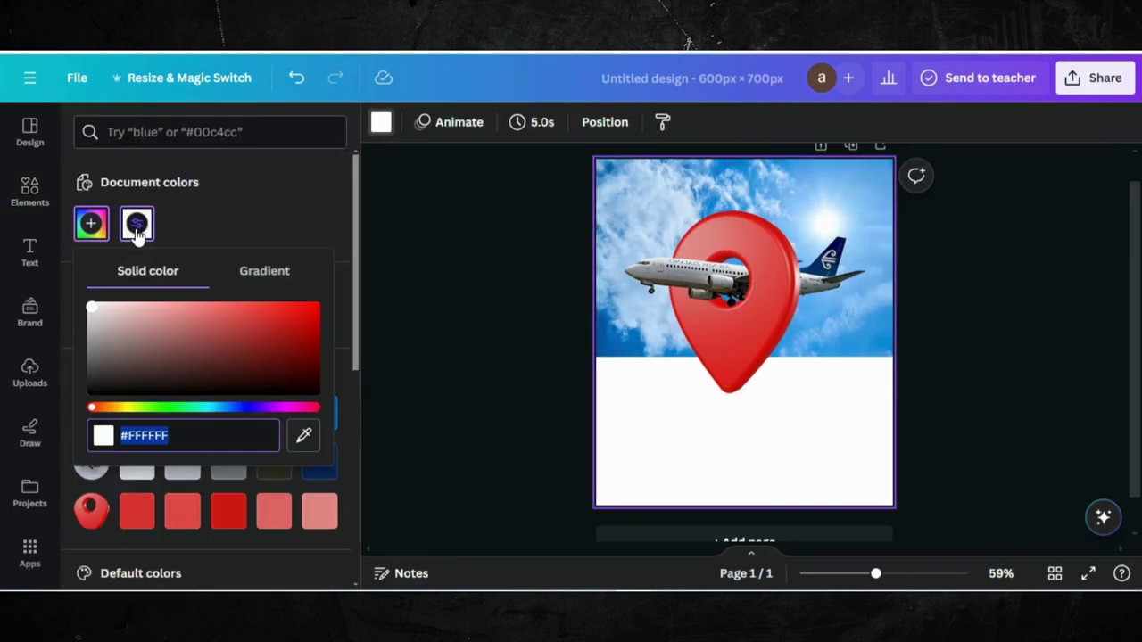
{"action": "left_click", "coordinate": [303, 435]}
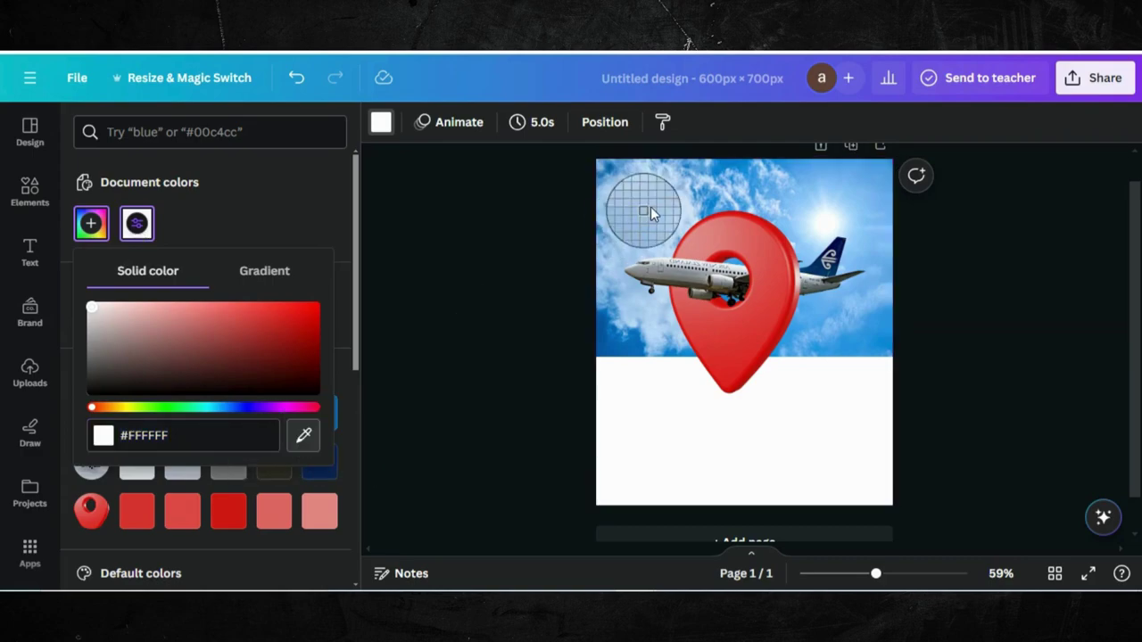
{"action": "left_click", "coordinate": [796, 195]}
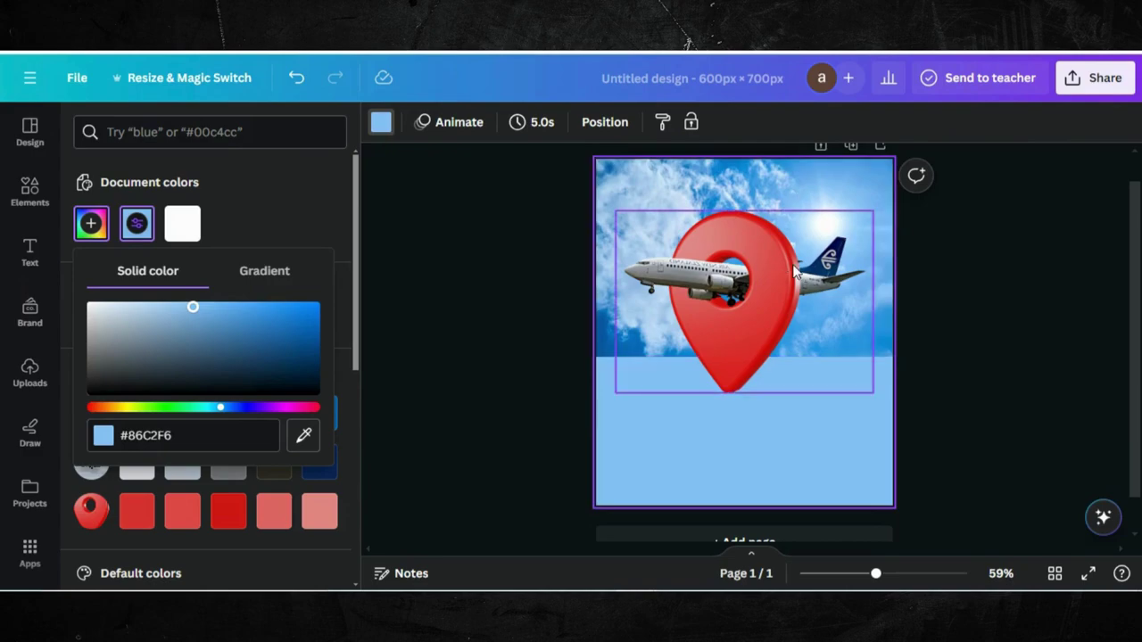
{"action": "left_click", "coordinate": [374, 127]}
{"action": "left_click", "coordinate": [375, 127]}
{"action": "left_click", "coordinate": [375, 127]}
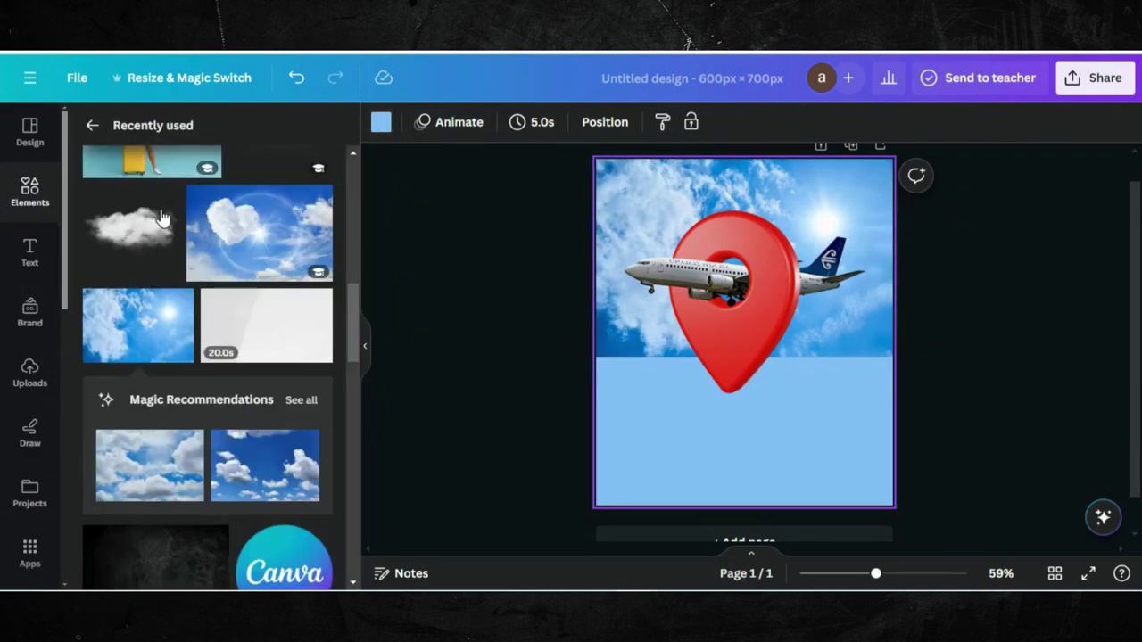
Turn the page background into a gradient and set its second color to #0278C2, sampled from the sky photo.
{"action": "left_click", "coordinate": [390, 125]}
{"action": "left_click", "coordinate": [137, 225]}
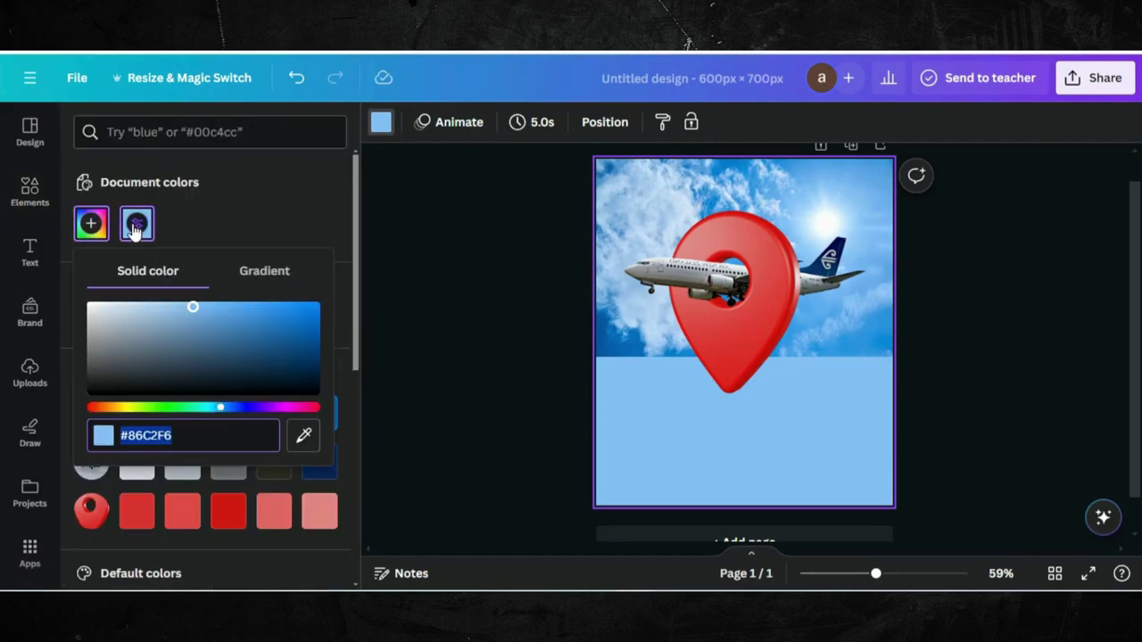
{"action": "left_click", "coordinate": [272, 270]}
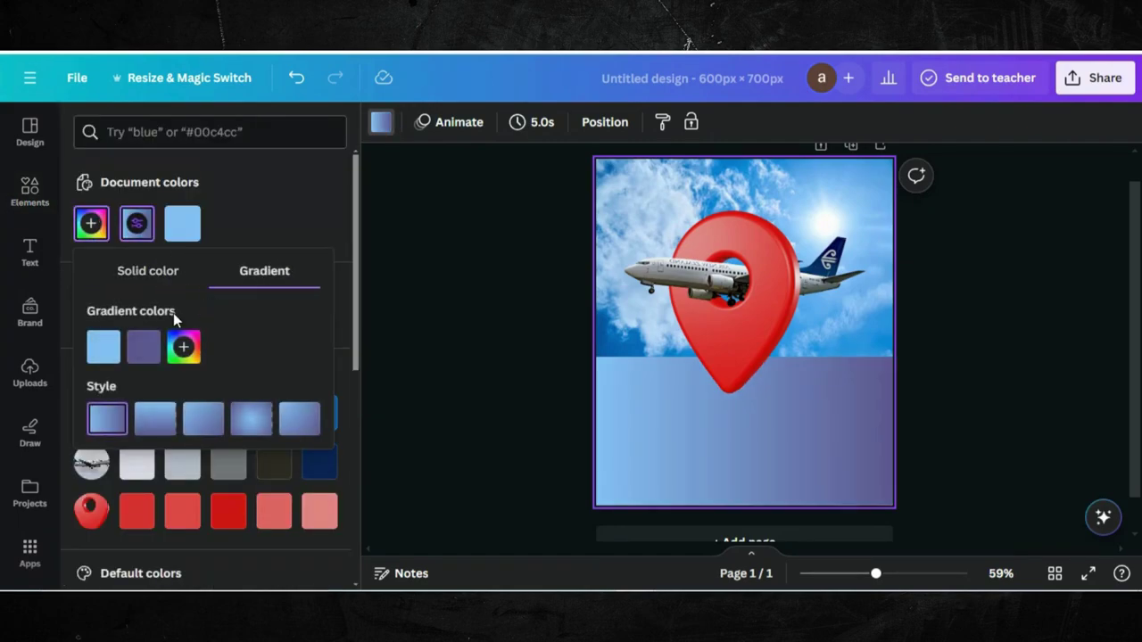
{"action": "left_click", "coordinate": [144, 350]}
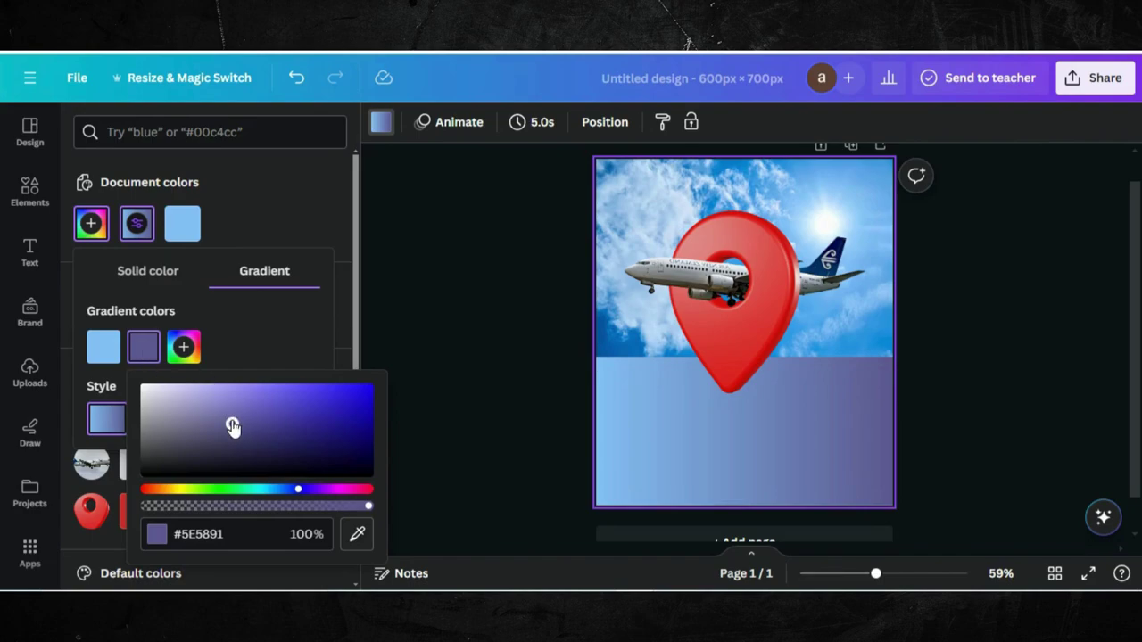
{"action": "left_click", "coordinate": [357, 534]}
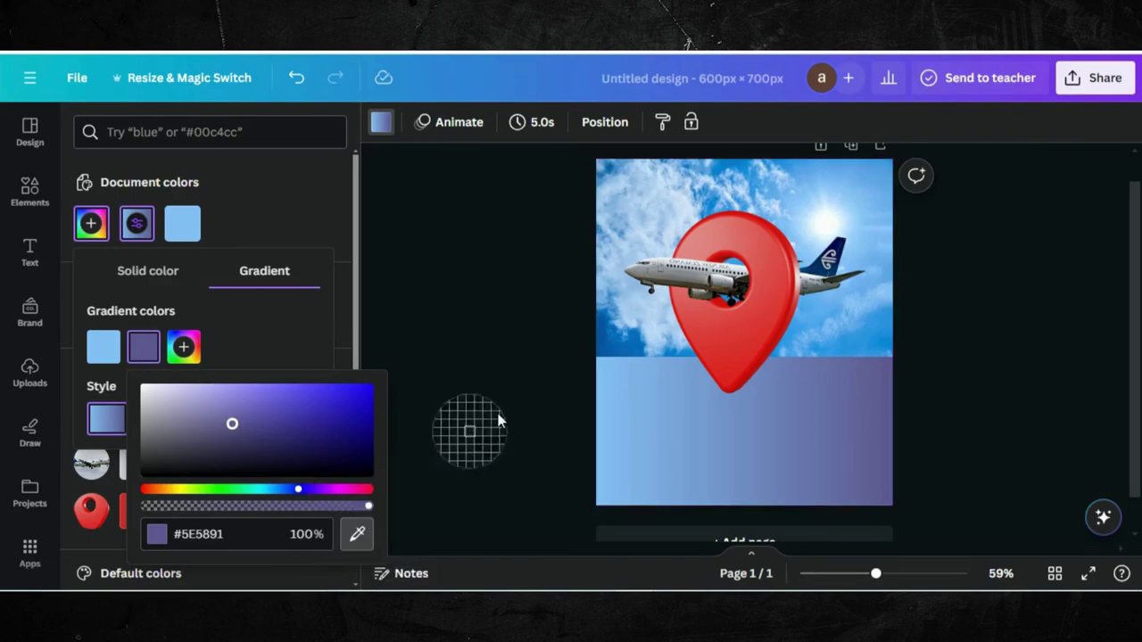
{"action": "left_click", "coordinate": [631, 336]}
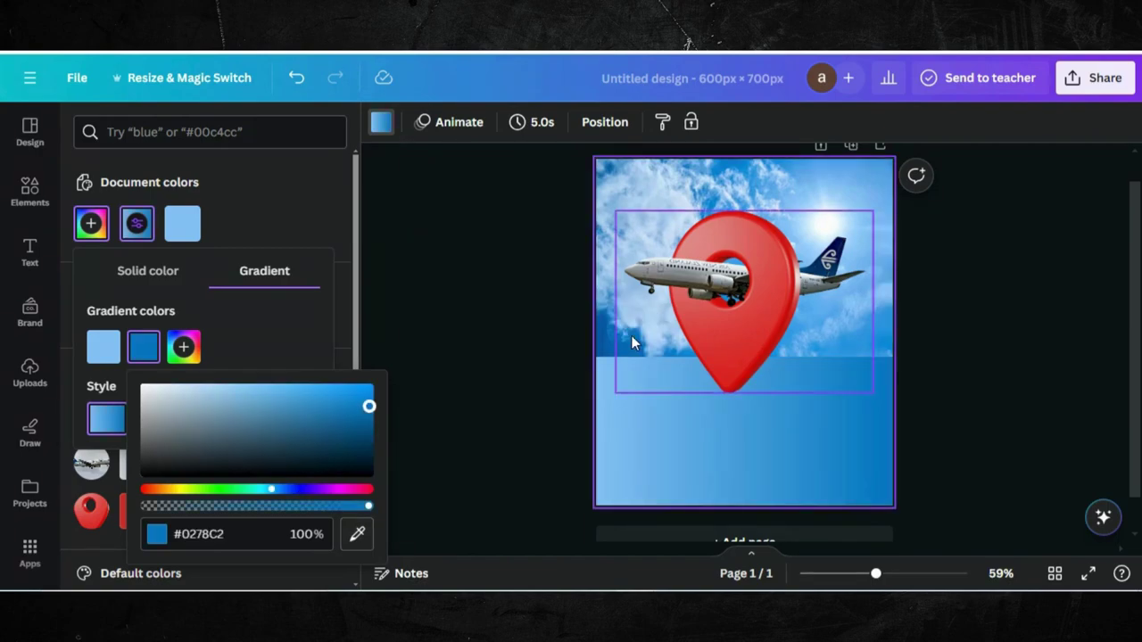
Add a pale blue third gradient color and try the top-to-bottom and corner styles before choosing the left-to-right style.
{"action": "left_click", "coordinate": [184, 347]}
{"action": "left_click_drag", "start_coordinate": [409, 406], "coordinate": [235, 395]}
{"action": "left_click", "coordinate": [147, 424]}
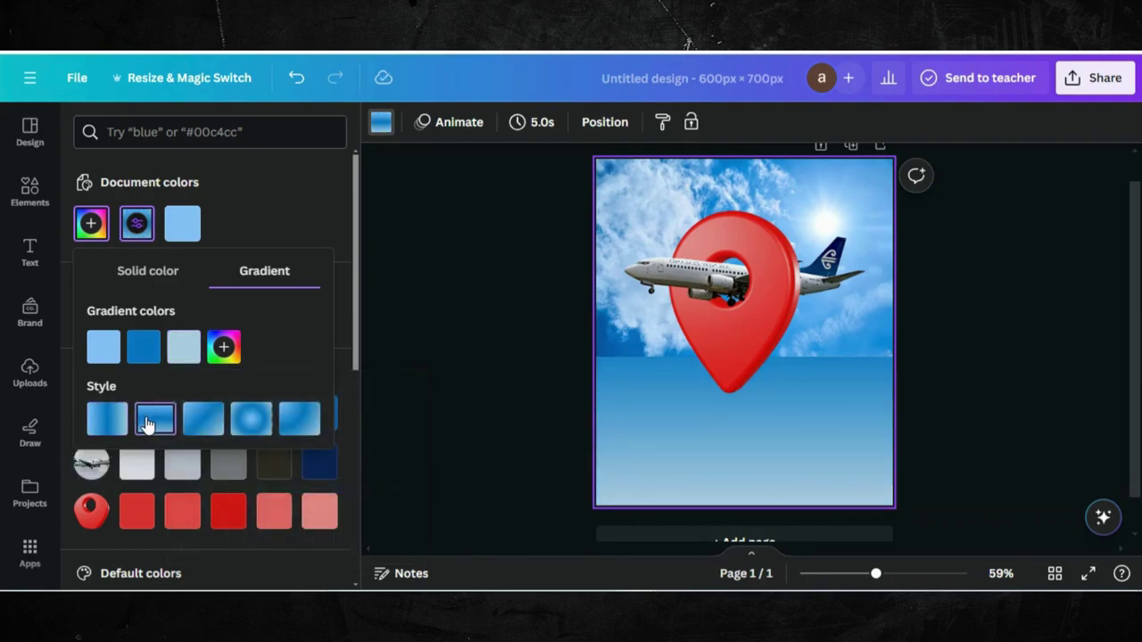
{"action": "left_click", "coordinate": [294, 421]}
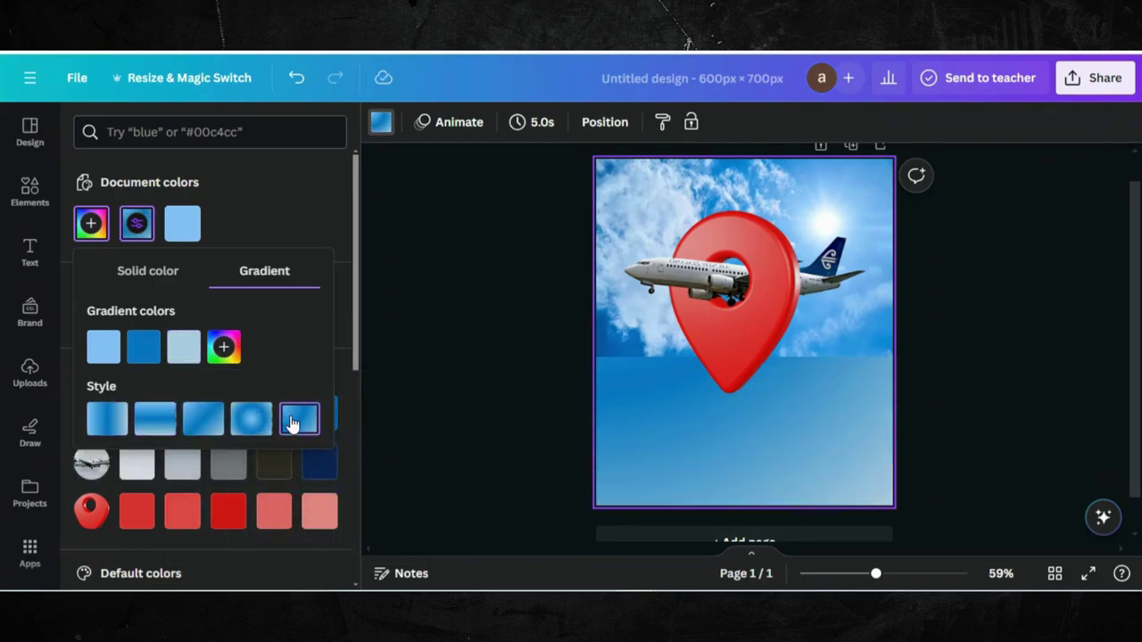
{"action": "left_click", "coordinate": [167, 424]}
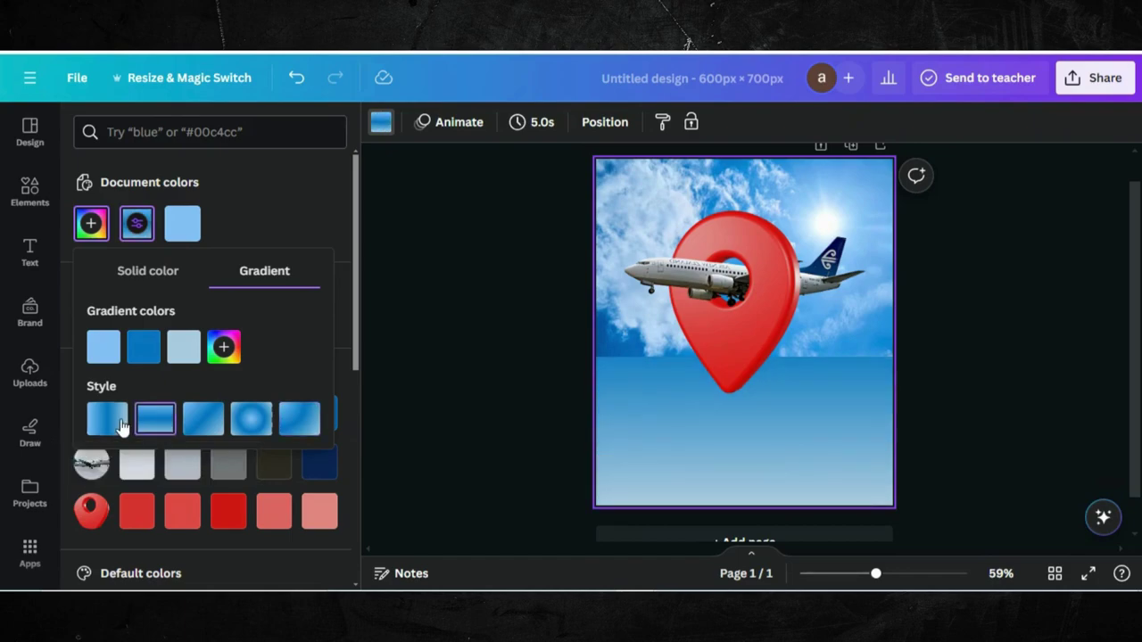
{"action": "left_click", "coordinate": [120, 425]}
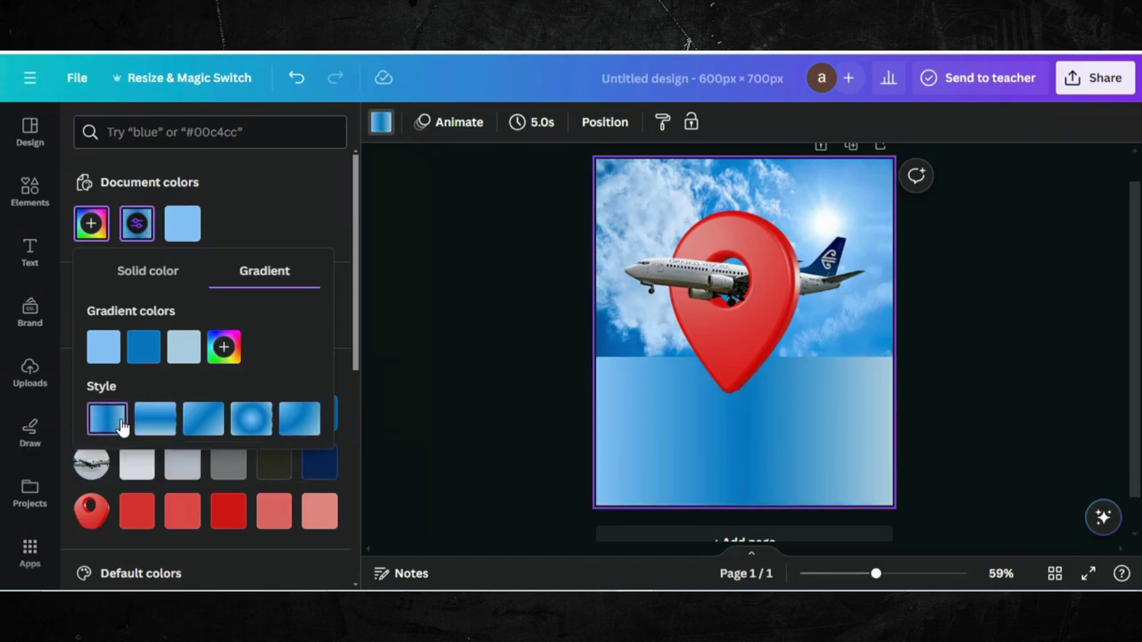
Soften the second gradient color of the page background to #2584BF.
{"action": "left_click", "coordinate": [144, 347]}
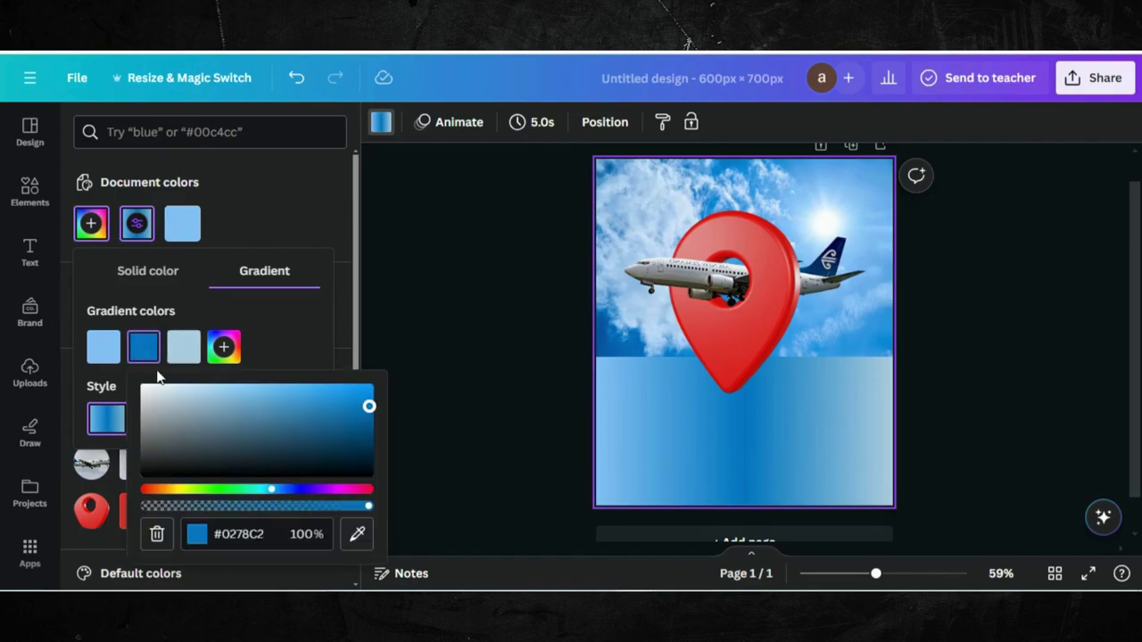
{"action": "left_click_drag", "start_coordinate": [369, 406], "coordinate": [328, 407]}
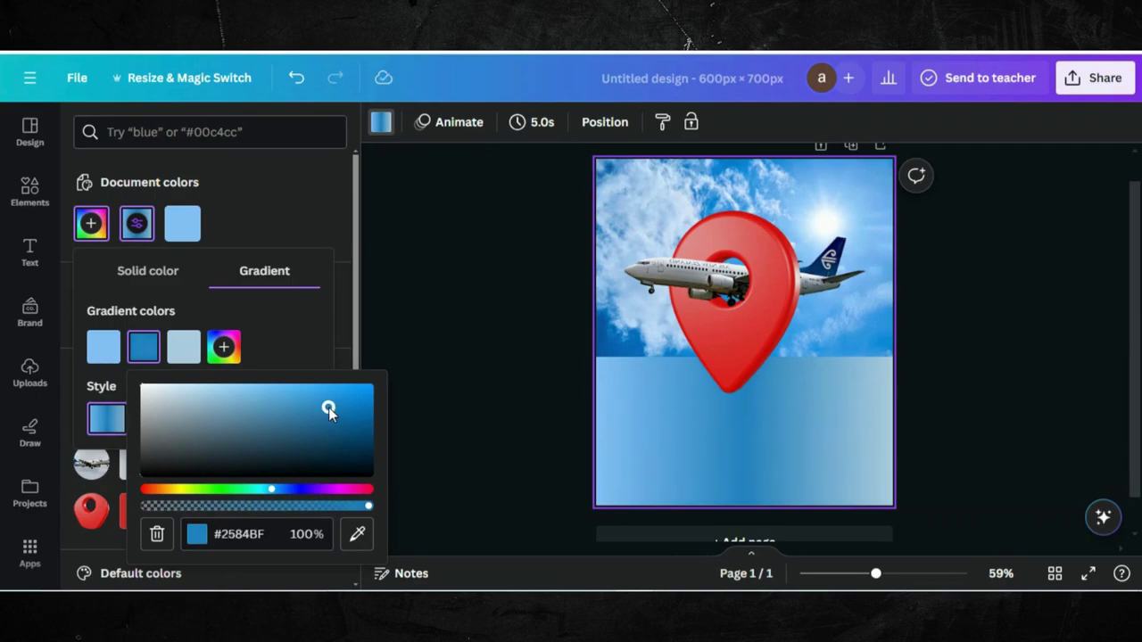
{"action": "left_click", "coordinate": [277, 310]}
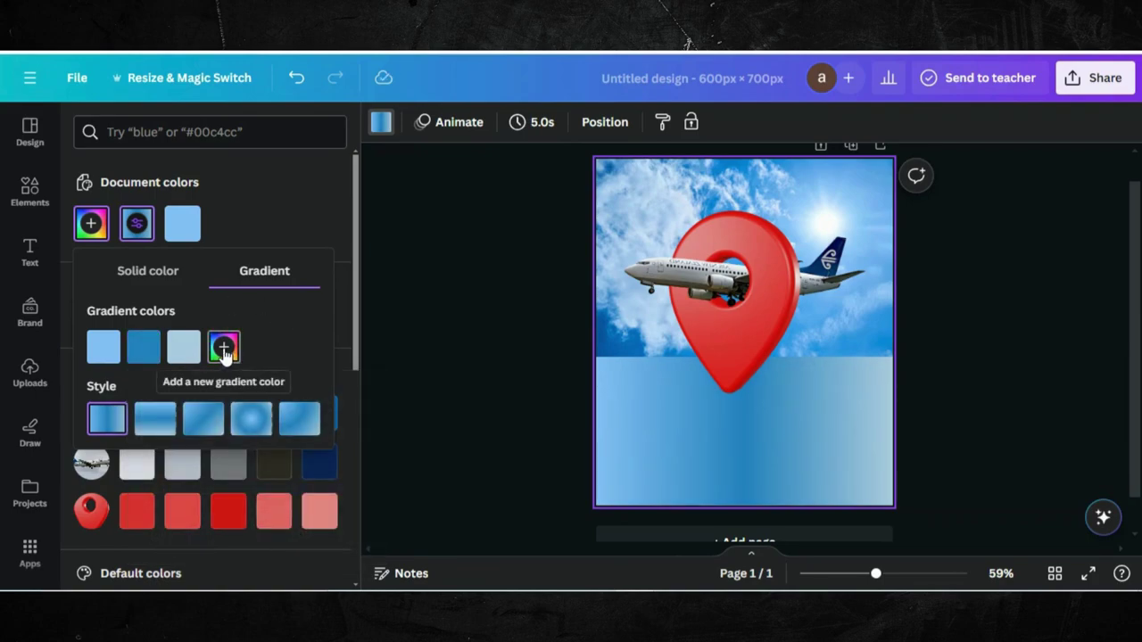
{"action": "left_click", "coordinate": [197, 351]}
{"action": "left_click", "coordinate": [274, 333]}
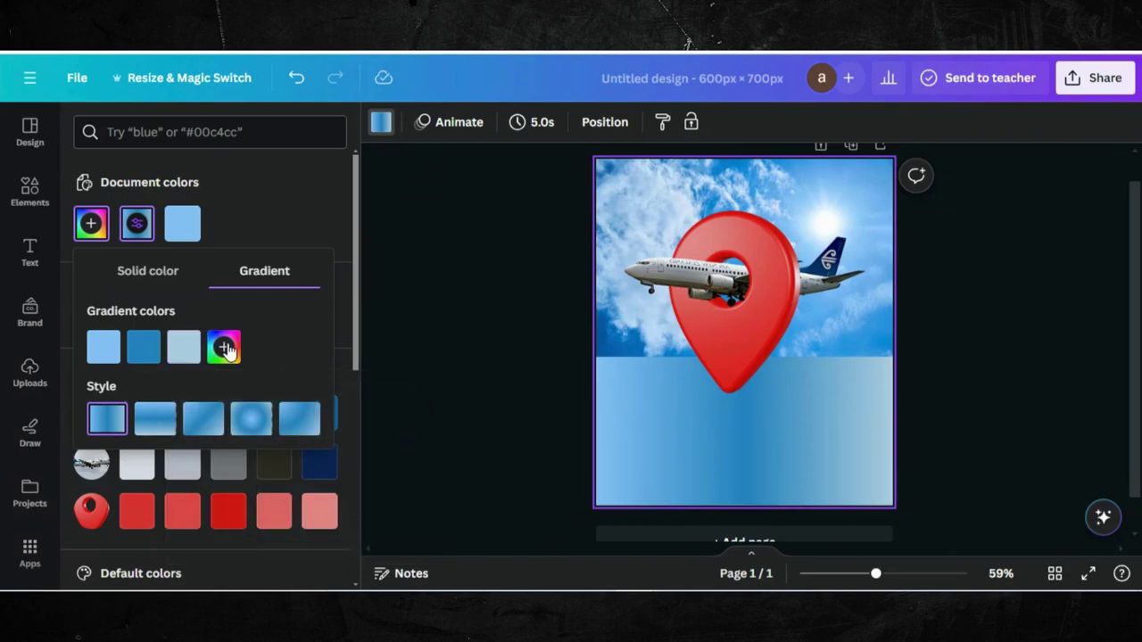
Add a fourth color, #BEDAF5, to the background gradient by sampling it from the sky photo.
{"action": "left_click", "coordinate": [224, 347]}
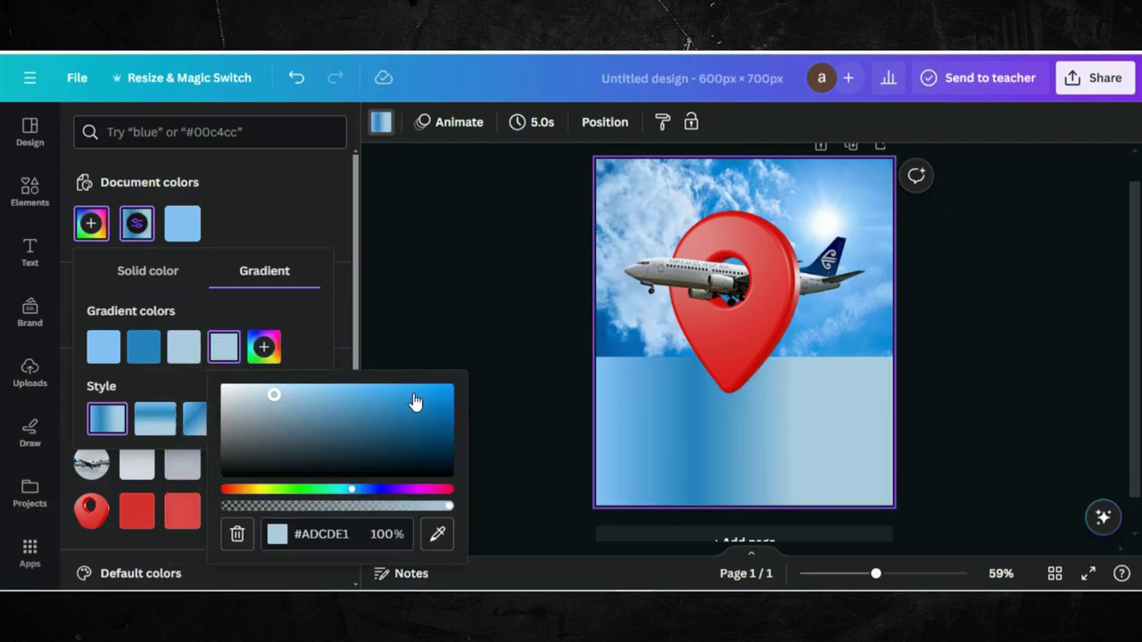
{"action": "left_click", "coordinate": [437, 533]}
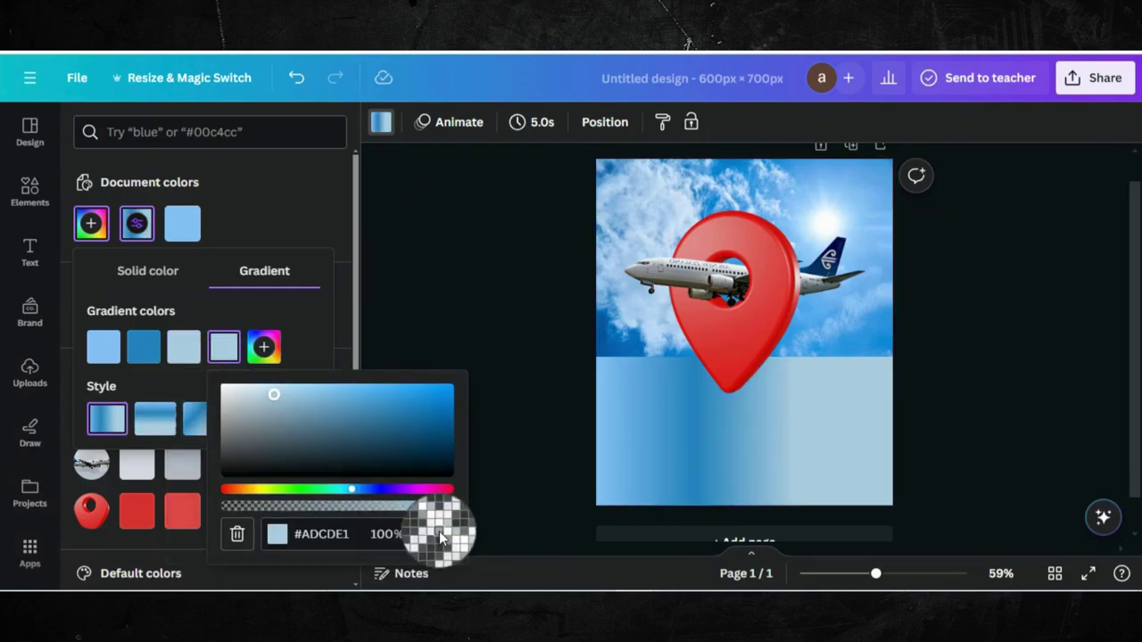
{"action": "left_click", "coordinate": [671, 201]}
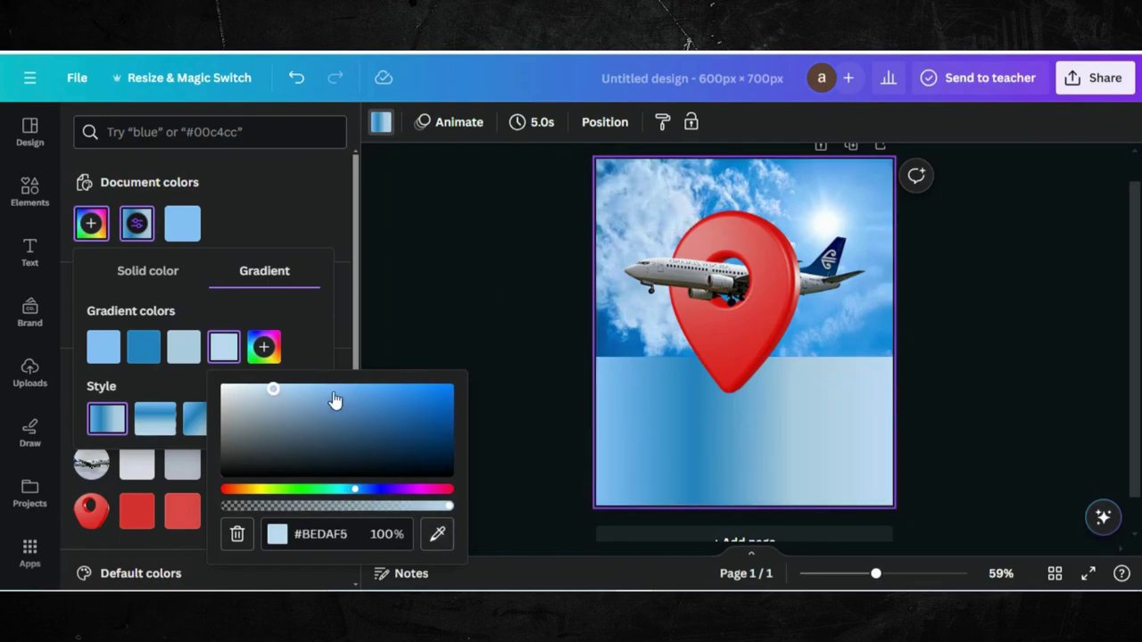
{"action": "left_click", "coordinate": [305, 317]}
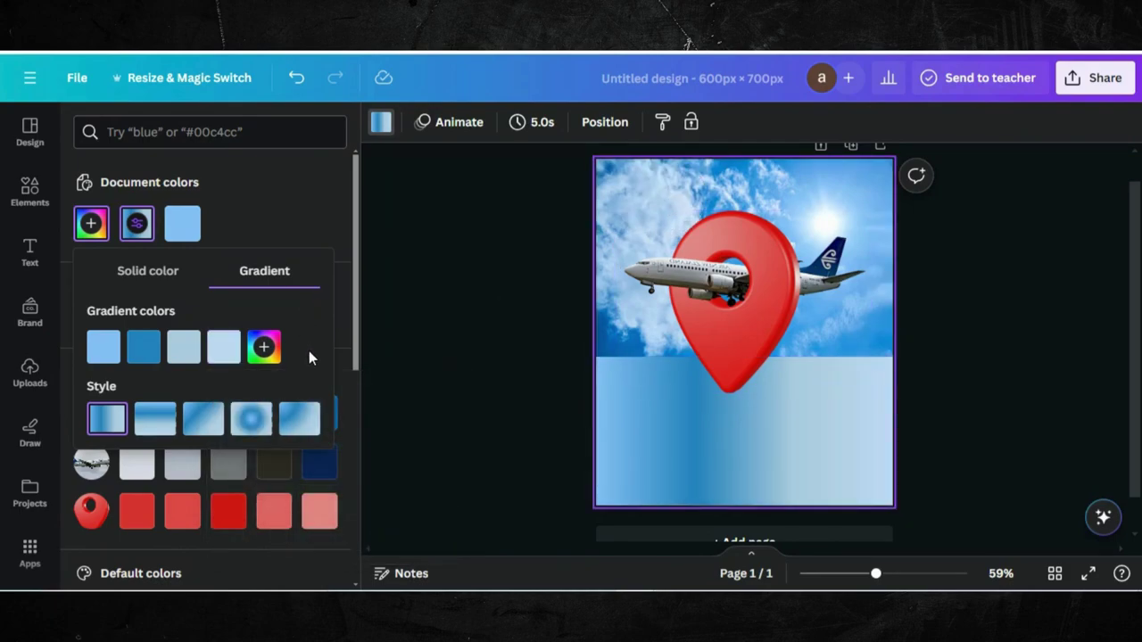
Switch the background gradient to the centered radial style and set its fourth color to #4489CB.
{"action": "left_click", "coordinate": [251, 418]}
{"action": "left_click", "coordinate": [223, 348]}
{"action": "left_click_drag", "start_coordinate": [323, 384], "coordinate": [376, 403]}
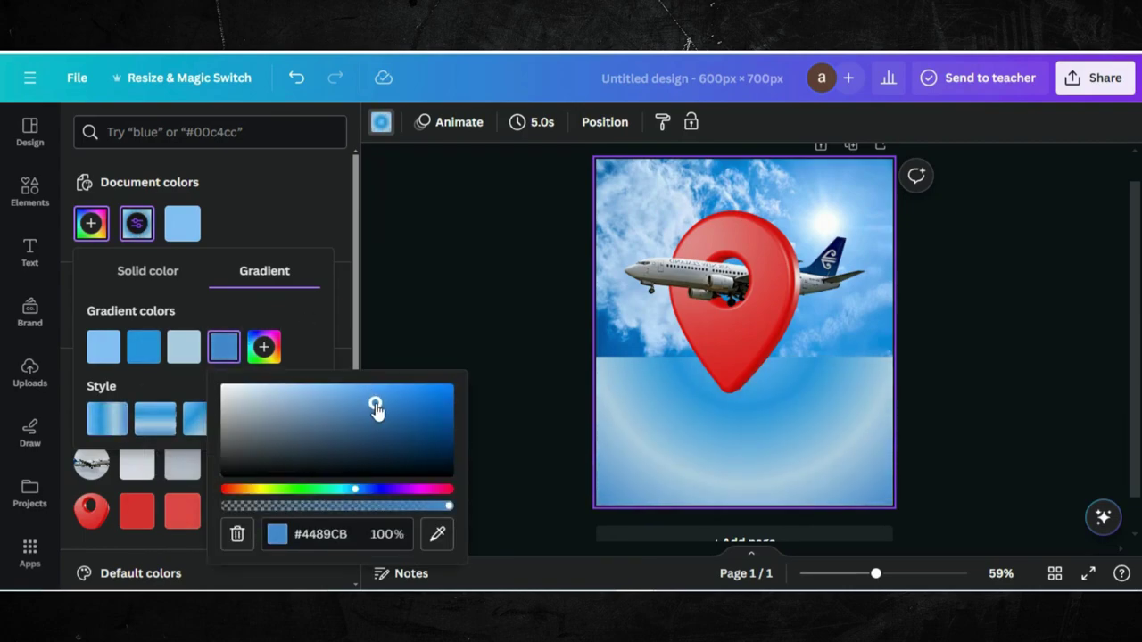
{"action": "left_click", "coordinate": [314, 224]}
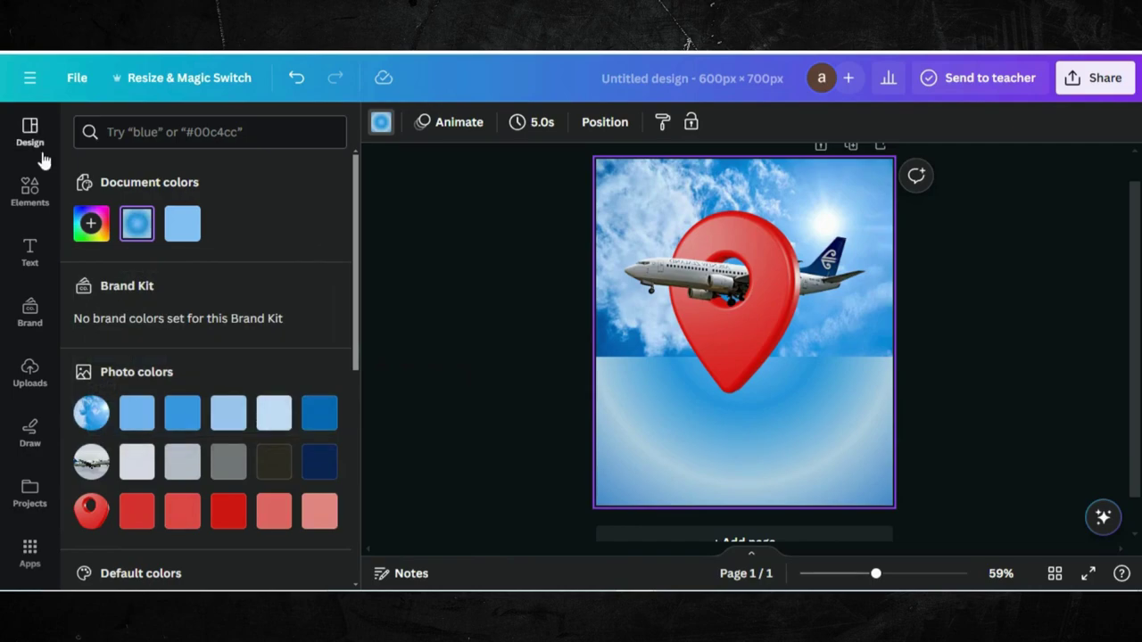
Find the cloud images among the recently used elements and try the wispy white cloud on the page.
{"action": "left_click", "coordinate": [30, 192]}
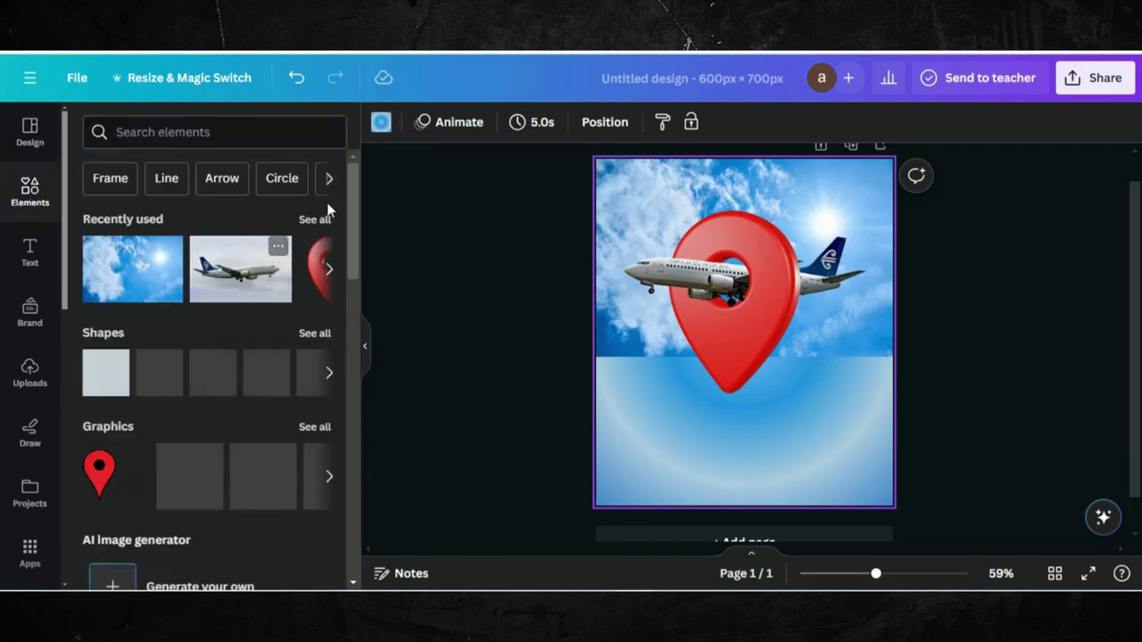
{"action": "left_click", "coordinate": [323, 221]}
{"action": "scroll", "coordinate": [215, 318], "scroll_direction": "down", "scroll_amount": 5}
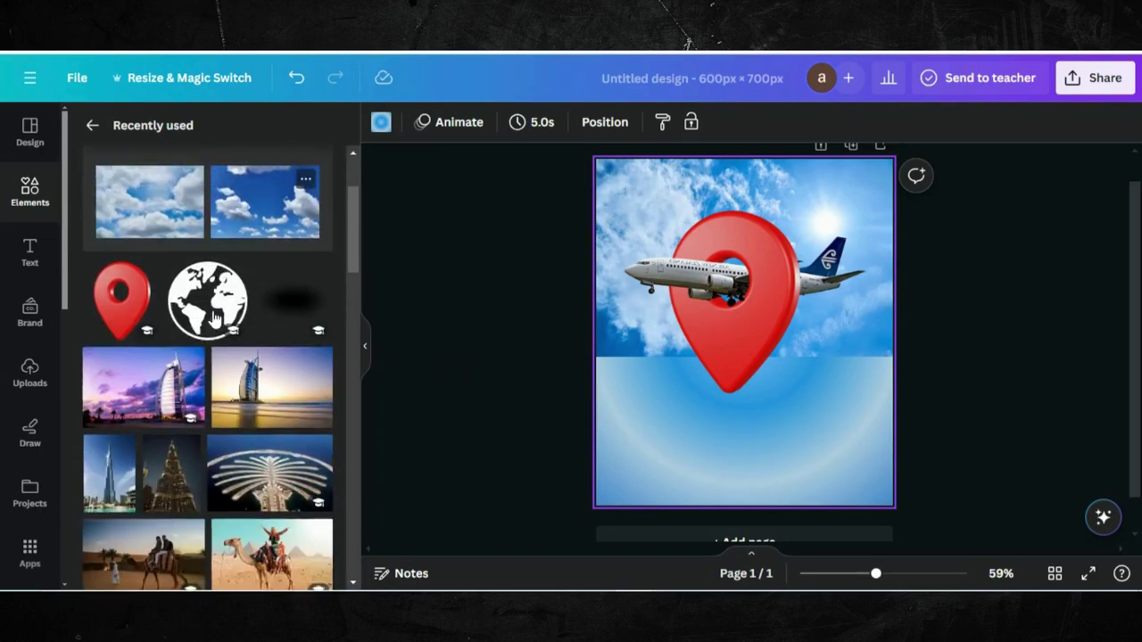
{"action": "scroll", "coordinate": [212, 312], "scroll_direction": "down", "scroll_amount": 5}
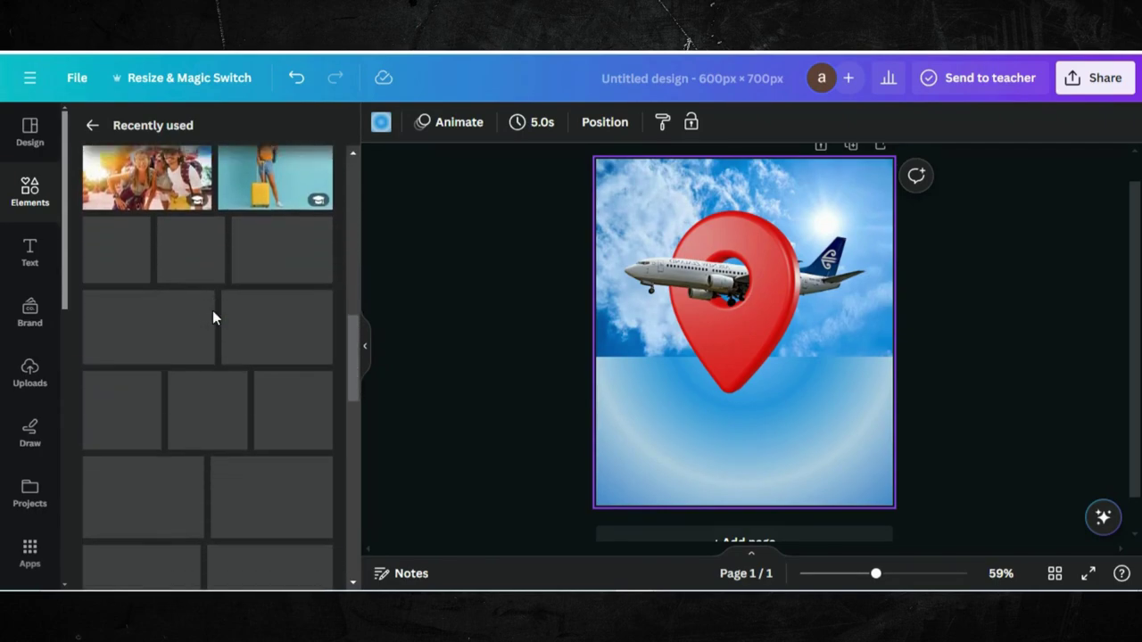
{"action": "scroll", "coordinate": [212, 314], "scroll_direction": "up", "scroll_amount": 4}
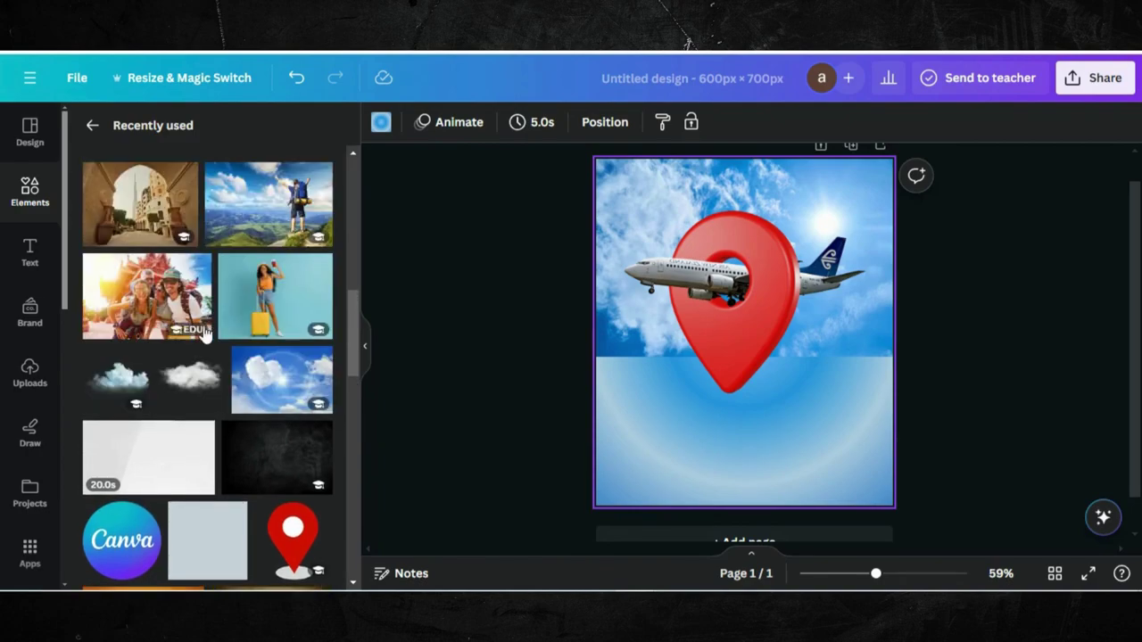
{"action": "left_click", "coordinate": [191, 381]}
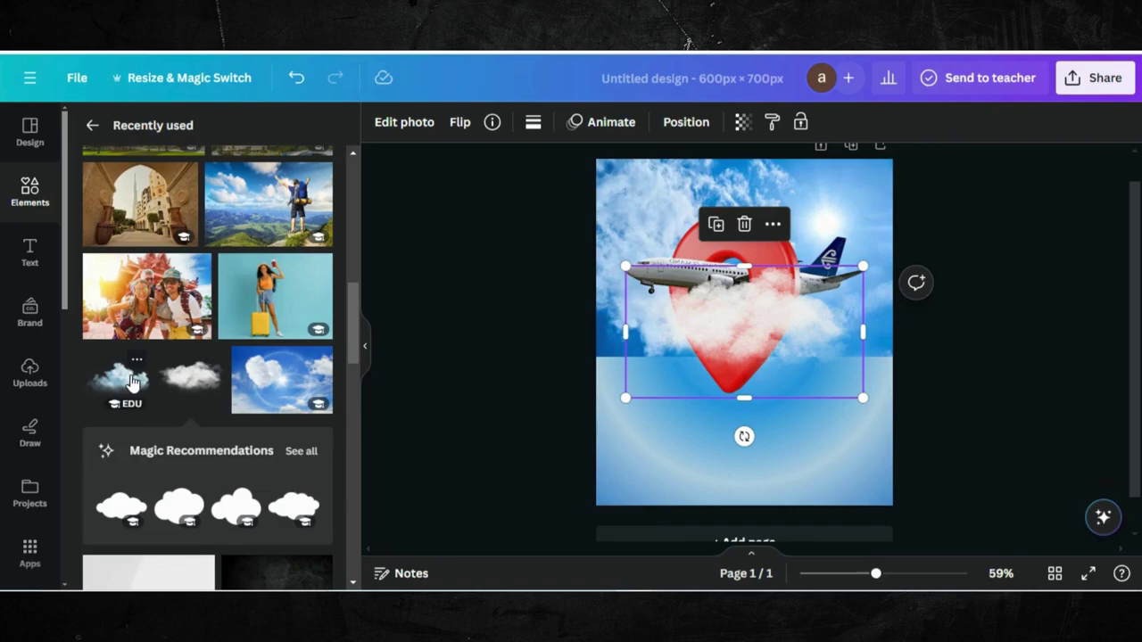
{"action": "left_click", "coordinate": [744, 223]}
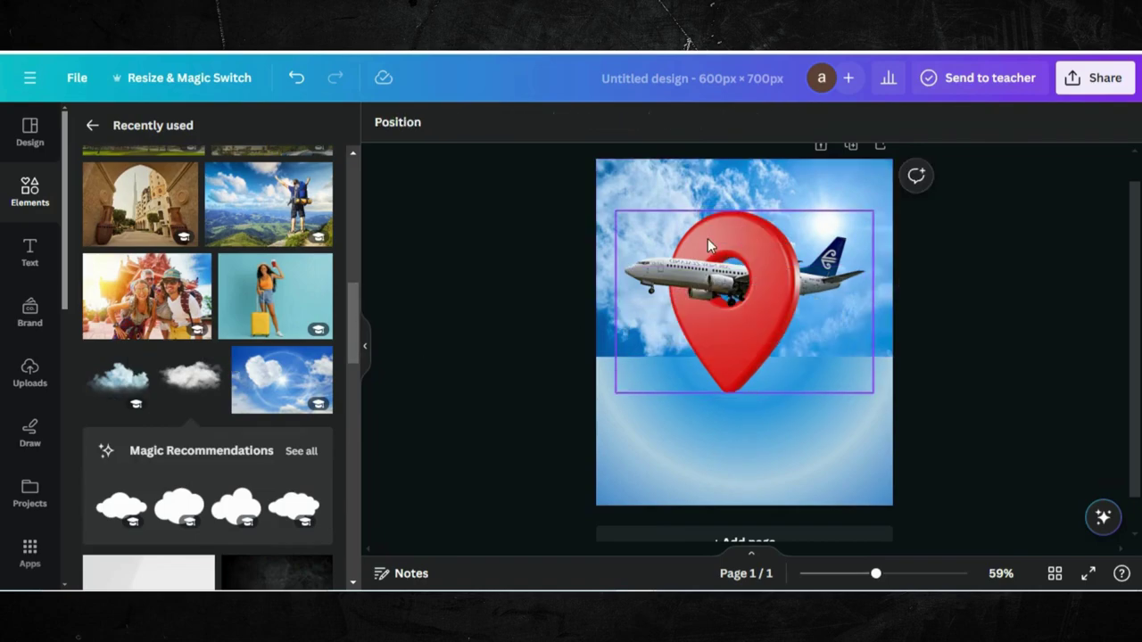
Add the bluish cloud over the right part of the sky photo's lower edge and move its layer below the grouped pin and airplane.
{"action": "left_click", "coordinate": [132, 379]}
{"action": "left_click_drag", "start_coordinate": [748, 306], "coordinate": [805, 346]}
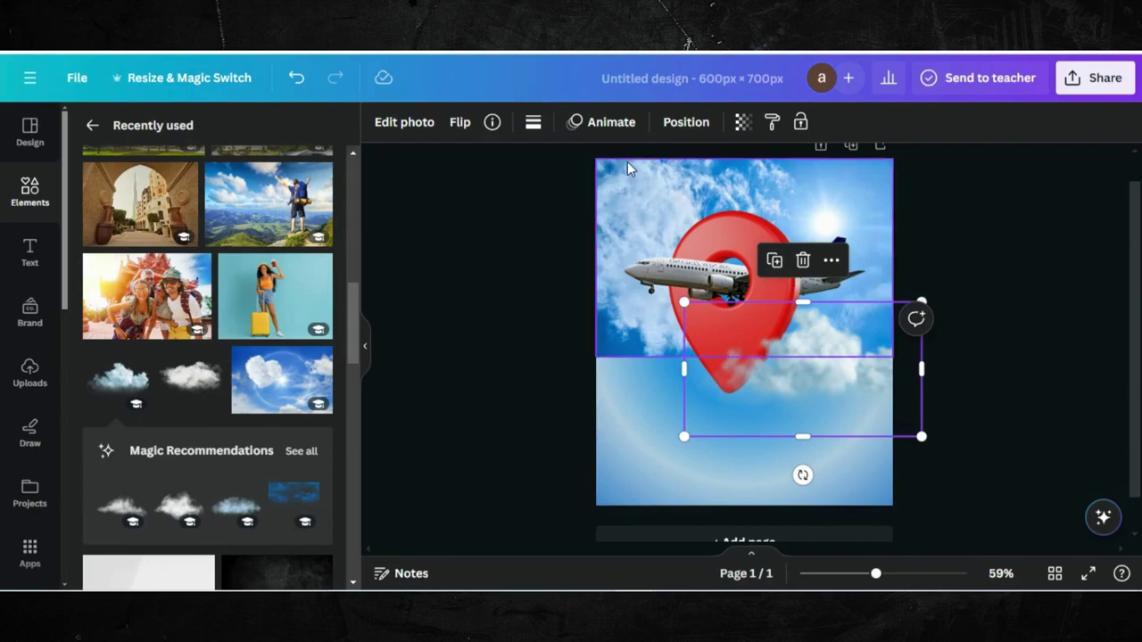
{"action": "left_click", "coordinate": [531, 126]}
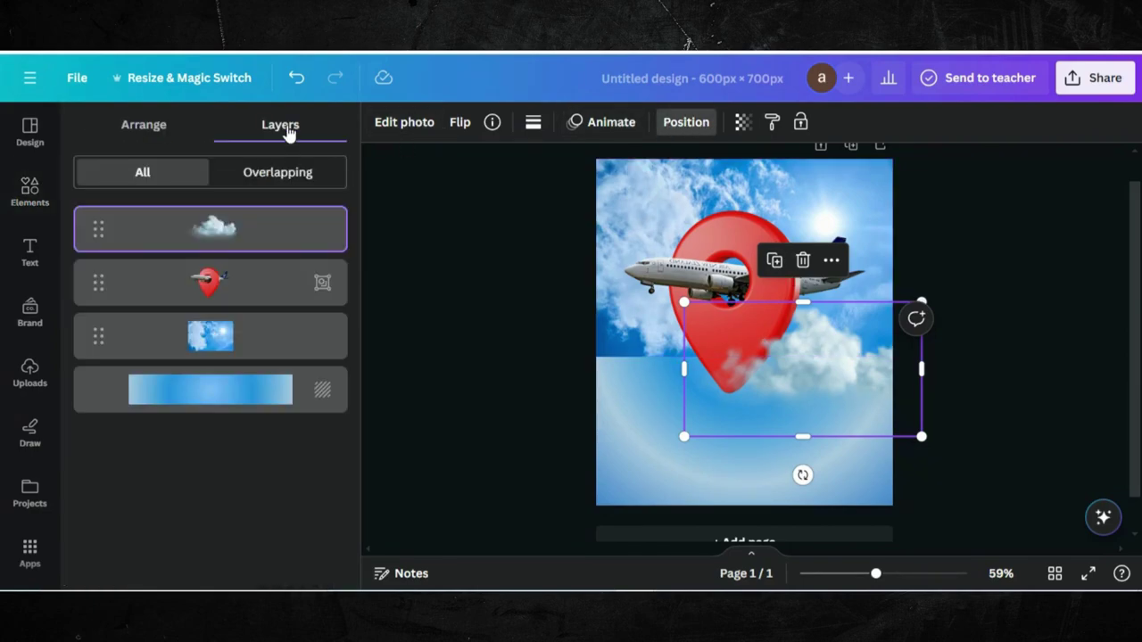
{"action": "left_click_drag", "start_coordinate": [247, 236], "coordinate": [244, 292]}
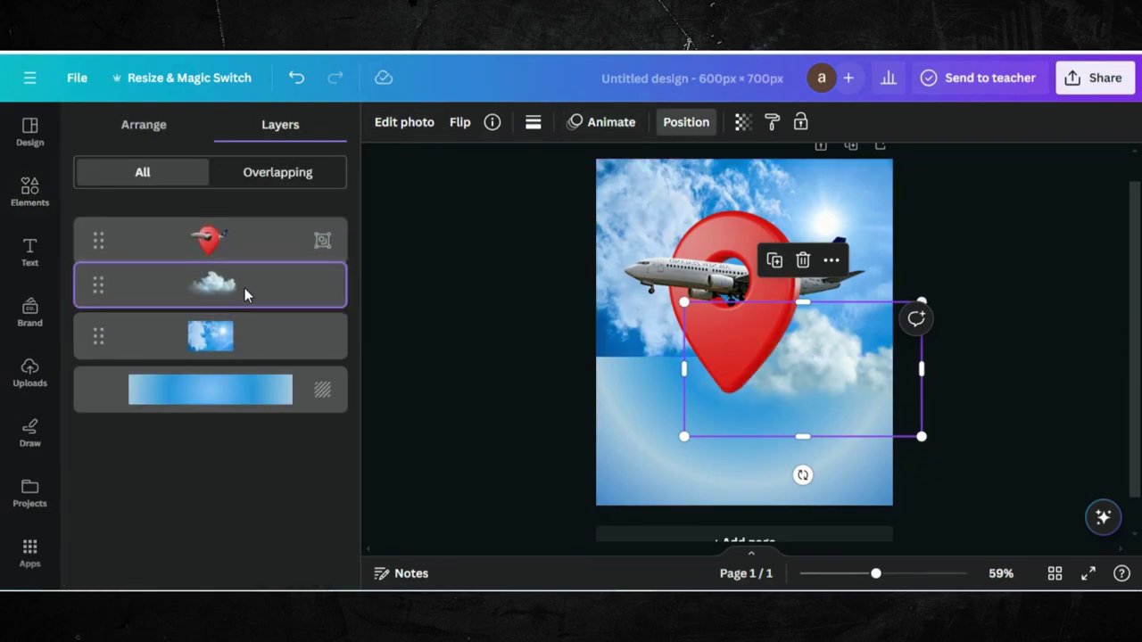
Duplicate the bluish cloud twice and place the smaller copies side by side over the middle and left part of the sky photo's lower edge.
{"action": "left_click", "coordinate": [773, 260]}
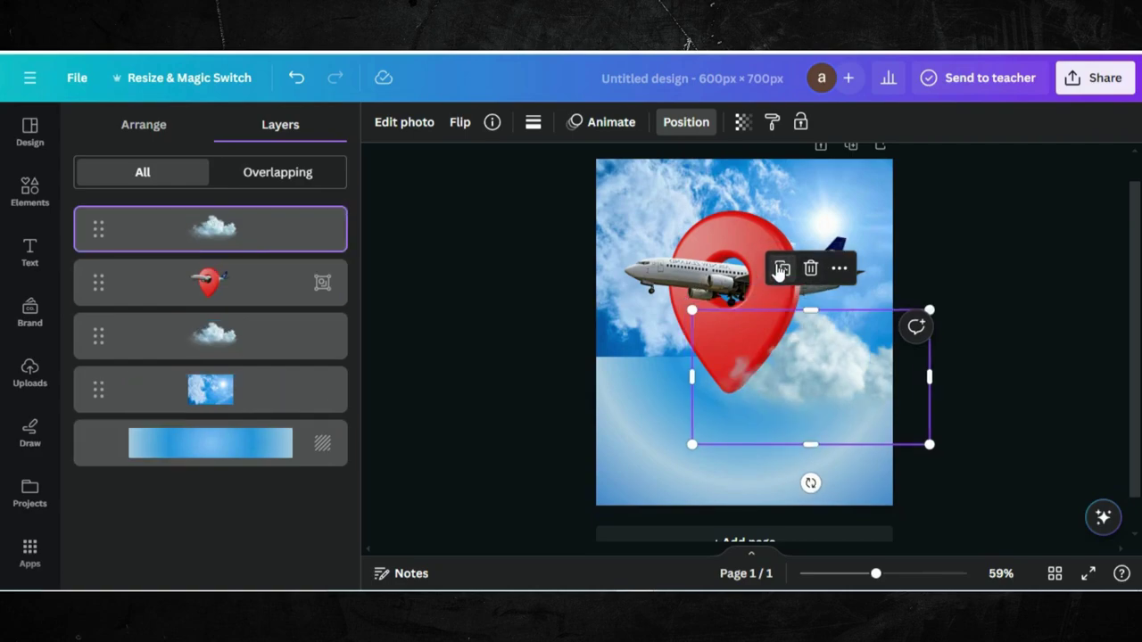
{"action": "left_click_drag", "start_coordinate": [792, 370], "coordinate": [678, 355]}
{"action": "left_click_drag", "start_coordinate": [790, 371], "coordinate": [687, 371]}
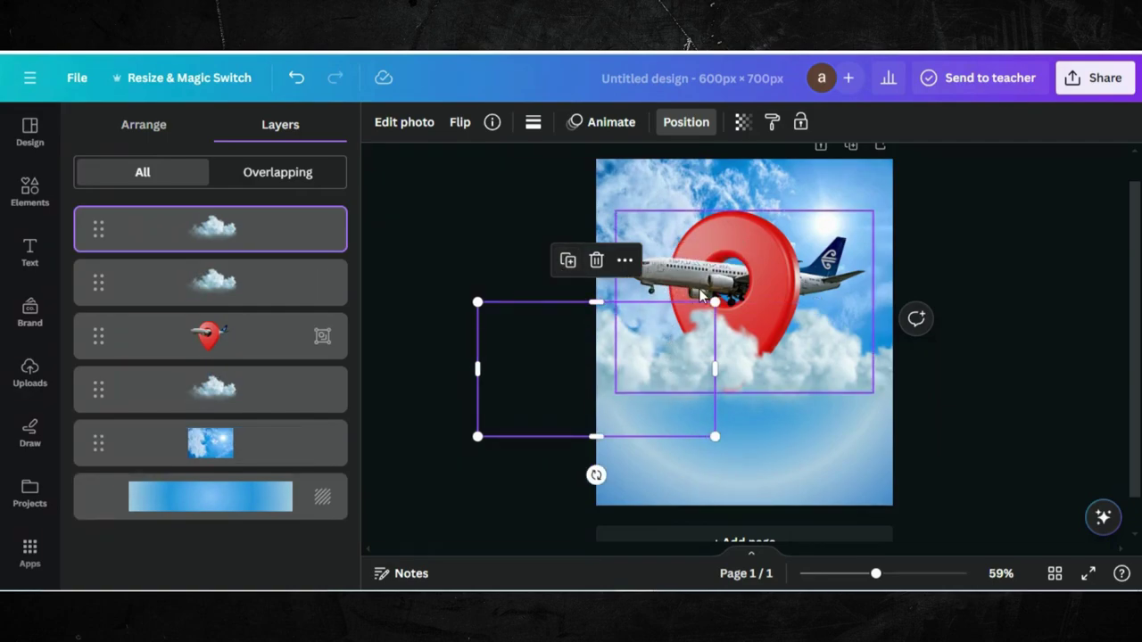
{"action": "left_click_drag", "start_coordinate": [685, 319], "coordinate": [648, 337]}
{"action": "left_click_drag", "start_coordinate": [619, 387], "coordinate": [661, 349]}
{"action": "left_click", "coordinate": [712, 349]}
{"action": "left_click_drag", "start_coordinate": [819, 301], "coordinate": [792, 316]}
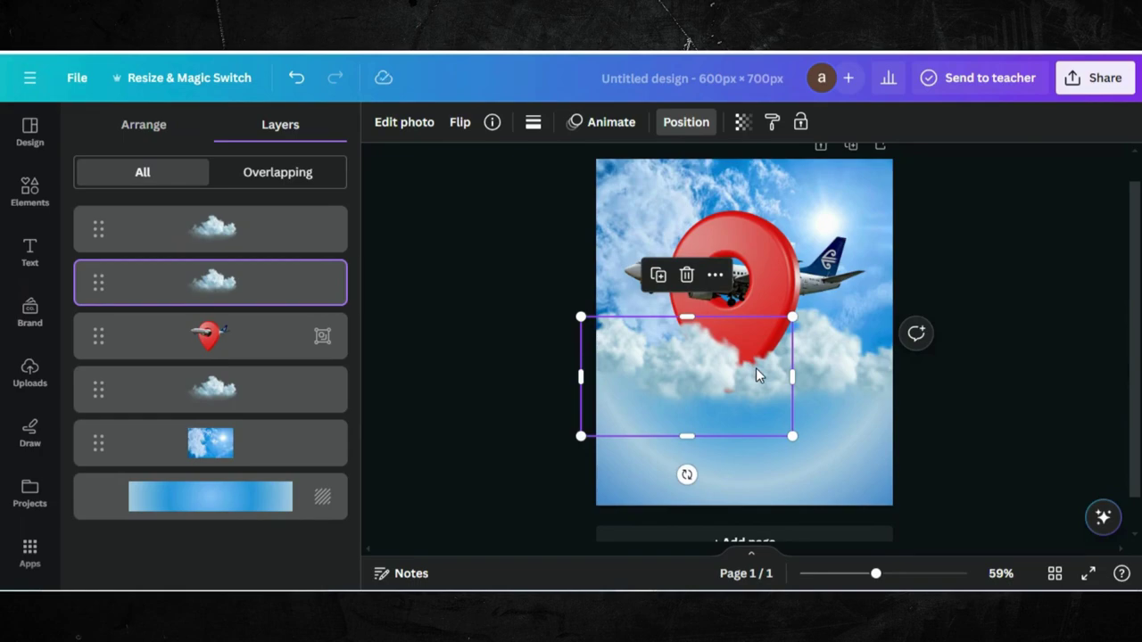
Move both cloud copies' layers below the grouped pin and airplane.
{"action": "left_click", "coordinate": [687, 125]}
{"action": "left_click", "coordinate": [684, 122]}
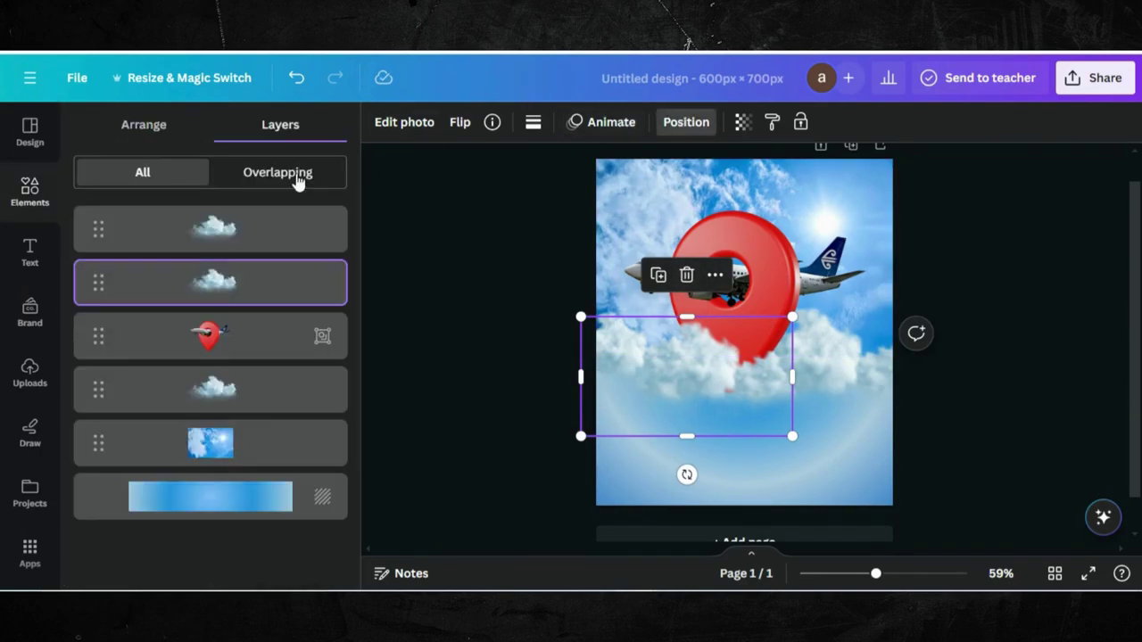
{"action": "left_click_drag", "start_coordinate": [214, 298], "coordinate": [208, 368]}
{"action": "left_click_drag", "start_coordinate": [229, 248], "coordinate": [216, 325]}
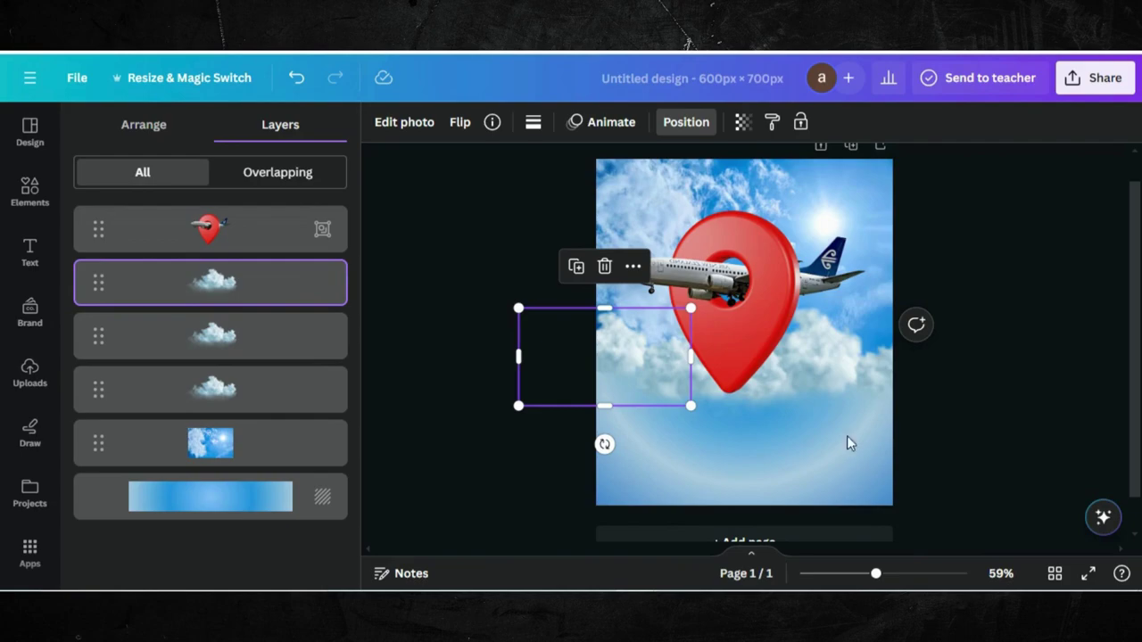
Shift the original cloud slightly right, toward the page's right edge.
{"action": "left_click", "coordinate": [846, 364]}
{"action": "left_click_drag", "start_coordinate": [837, 366], "coordinate": [817, 365]}
{"action": "left_click", "coordinate": [887, 382]}
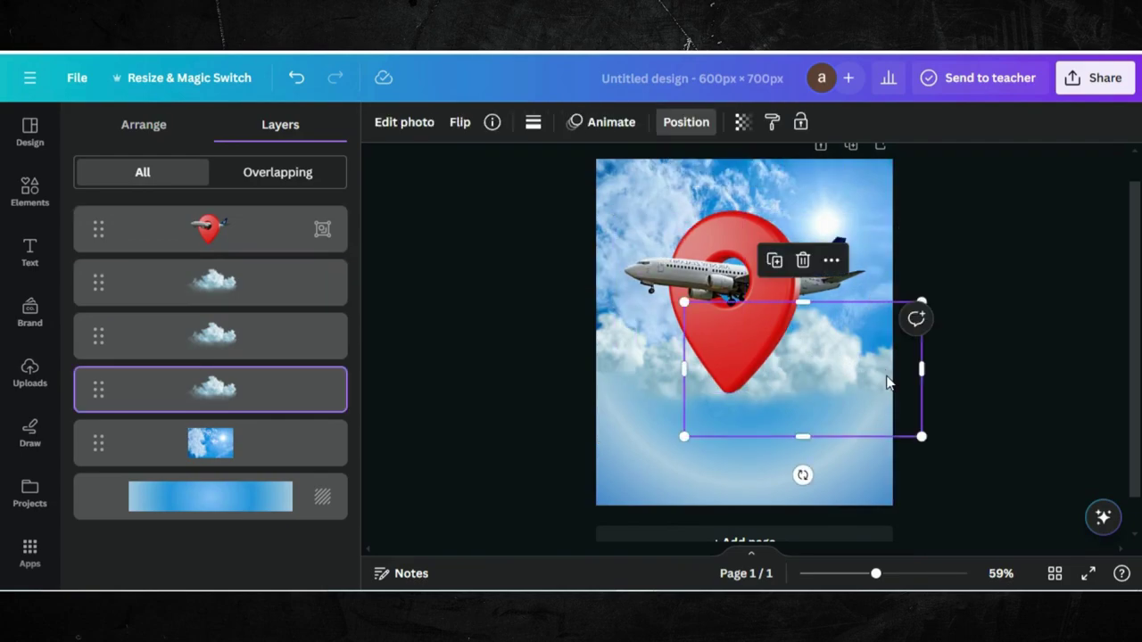
{"action": "left_click_drag", "start_coordinate": [896, 384], "coordinate": [903, 378]}
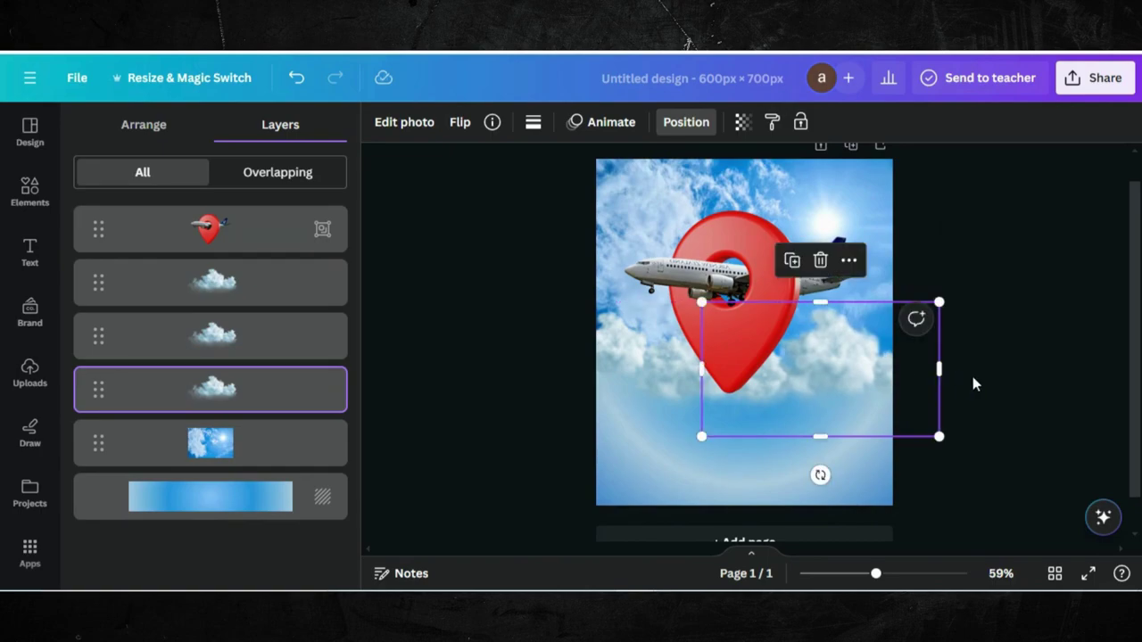
{"action": "left_click", "coordinate": [1026, 351]}
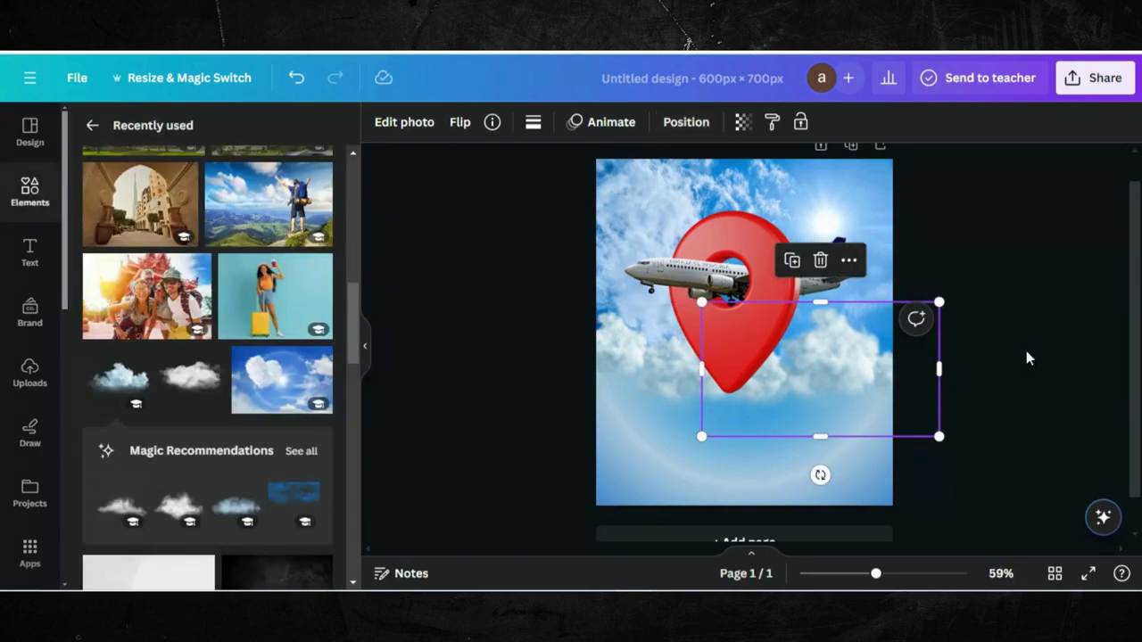
Add the photo of the woman with the yellow suitcase, remove its background, crop it to her figure and place it small at the page's left edge.
{"action": "left_click", "coordinate": [284, 297]}
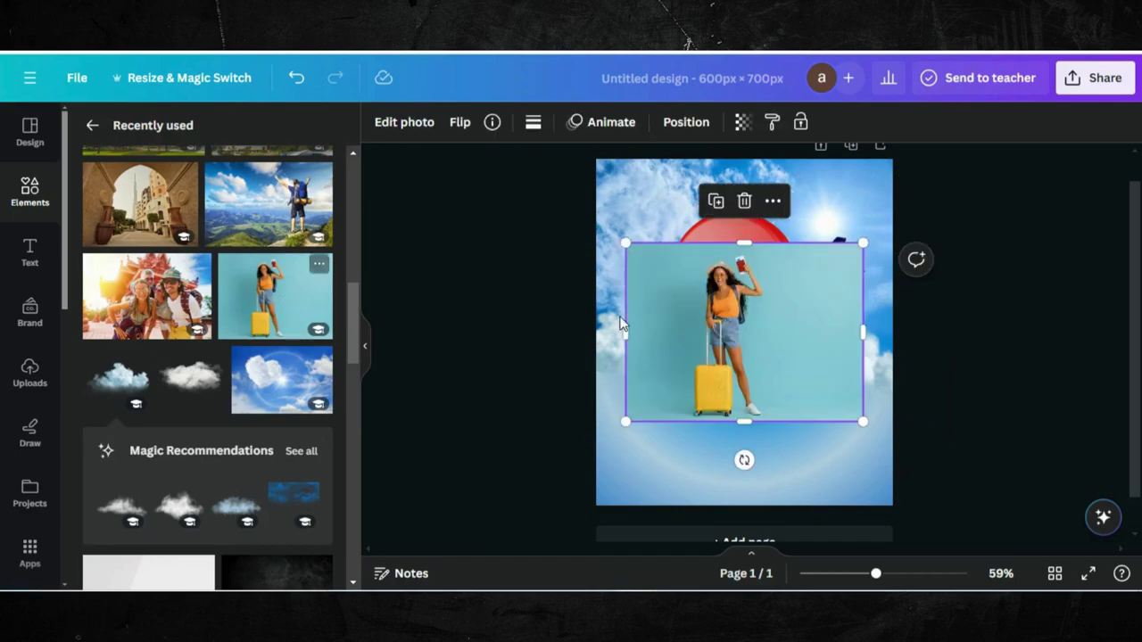
{"action": "left_click", "coordinate": [403, 125]}
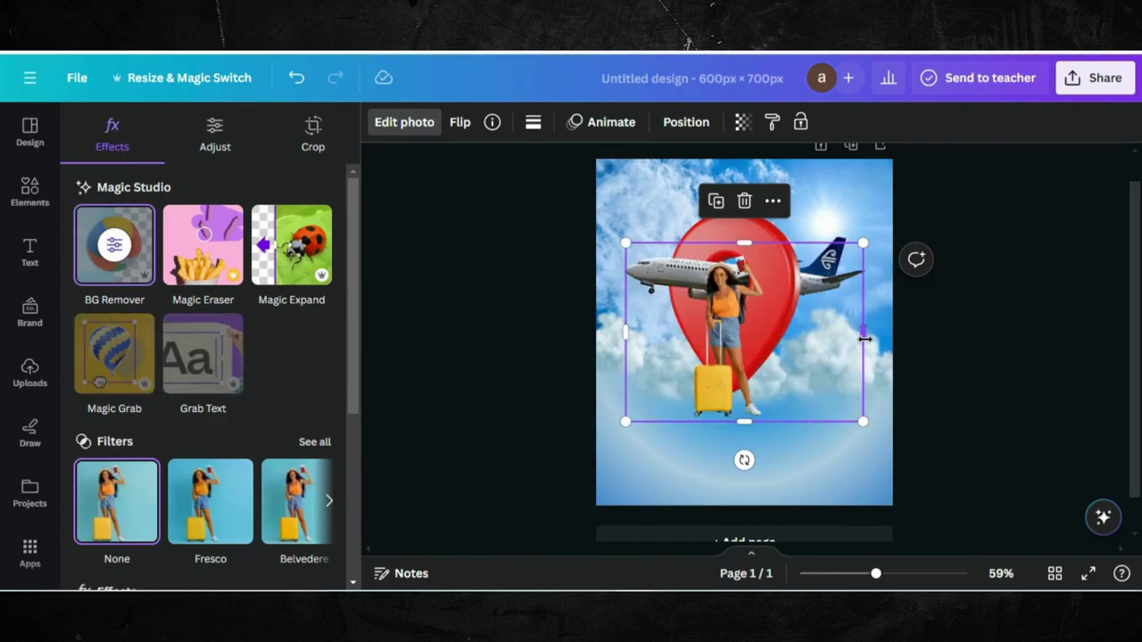
{"action": "left_click_drag", "start_coordinate": [826, 335], "coordinate": [767, 336]}
{"action": "left_click_drag", "start_coordinate": [623, 325], "coordinate": [820, 377]}
{"action": "left_click_drag", "start_coordinate": [864, 311], "coordinate": [824, 394]}
{"action": "left_click_drag", "start_coordinate": [802, 437], "coordinate": [614, 390]}
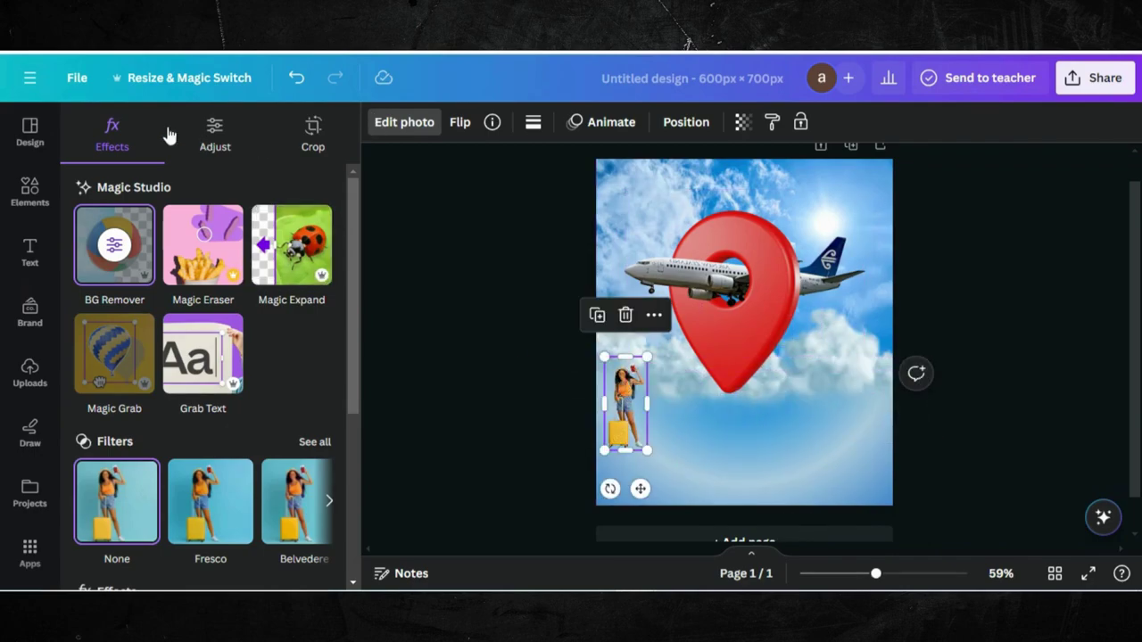
Add the recently used photo of the backpacker with raised arms and remove its background.
{"action": "left_click", "coordinate": [29, 190]}
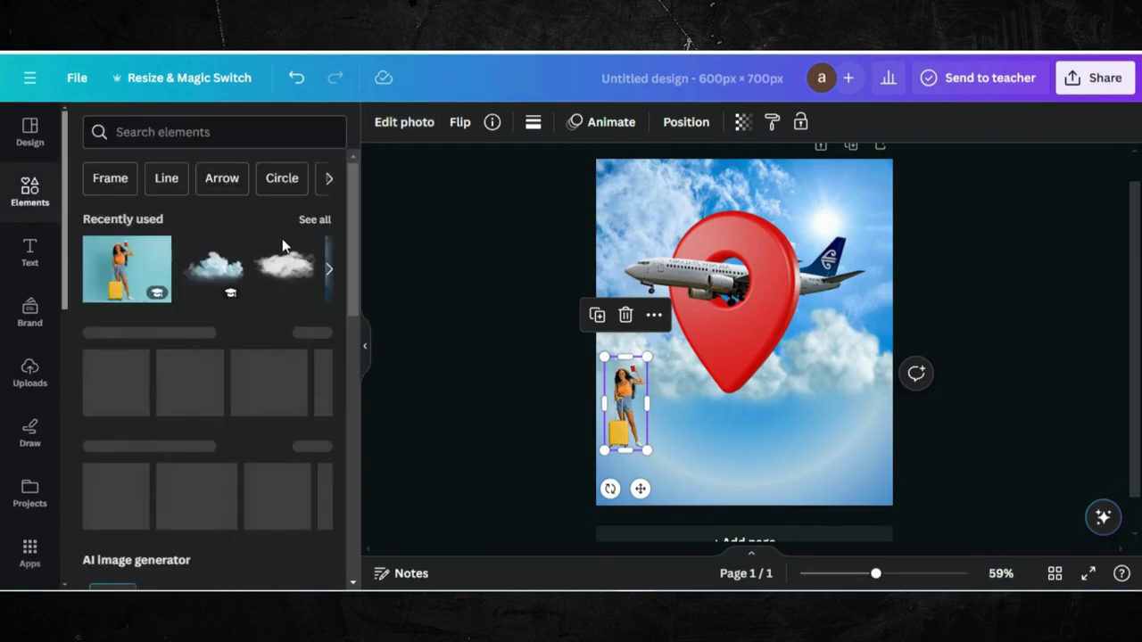
{"action": "left_click", "coordinate": [314, 220]}
{"action": "scroll", "coordinate": [224, 357], "scroll_direction": "down", "scroll_amount": 3}
{"action": "scroll", "coordinate": [224, 357], "scroll_direction": "down", "scroll_amount": 5}
{"action": "scroll", "coordinate": [223, 357], "scroll_direction": "down", "scroll_amount": 3}
{"action": "left_click", "coordinate": [157, 295]}
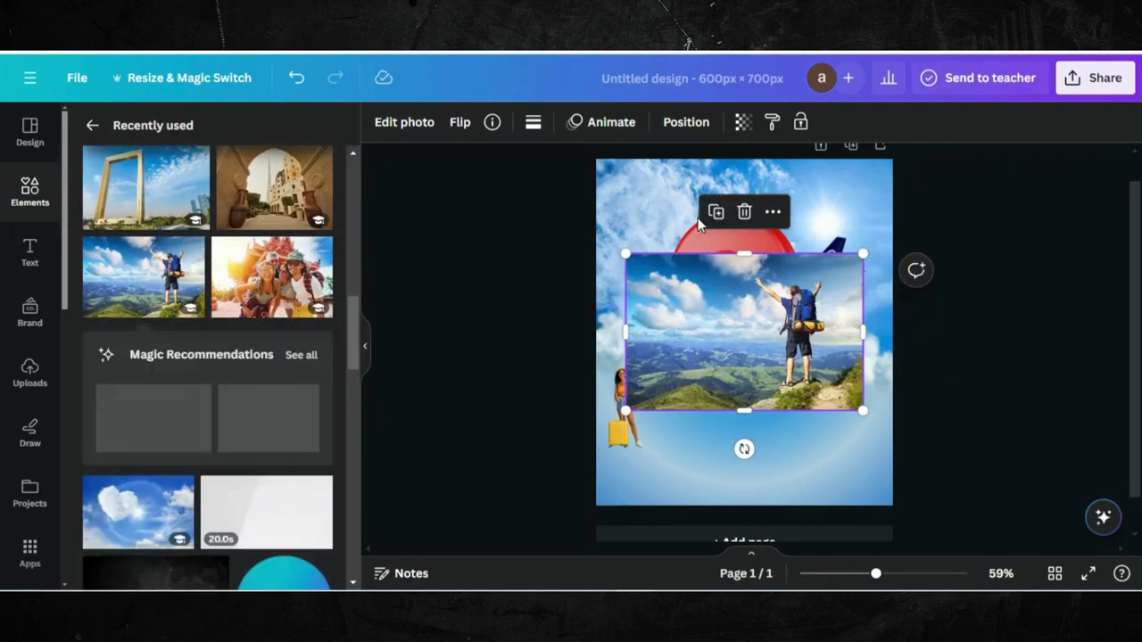
{"action": "left_click", "coordinate": [418, 121]}
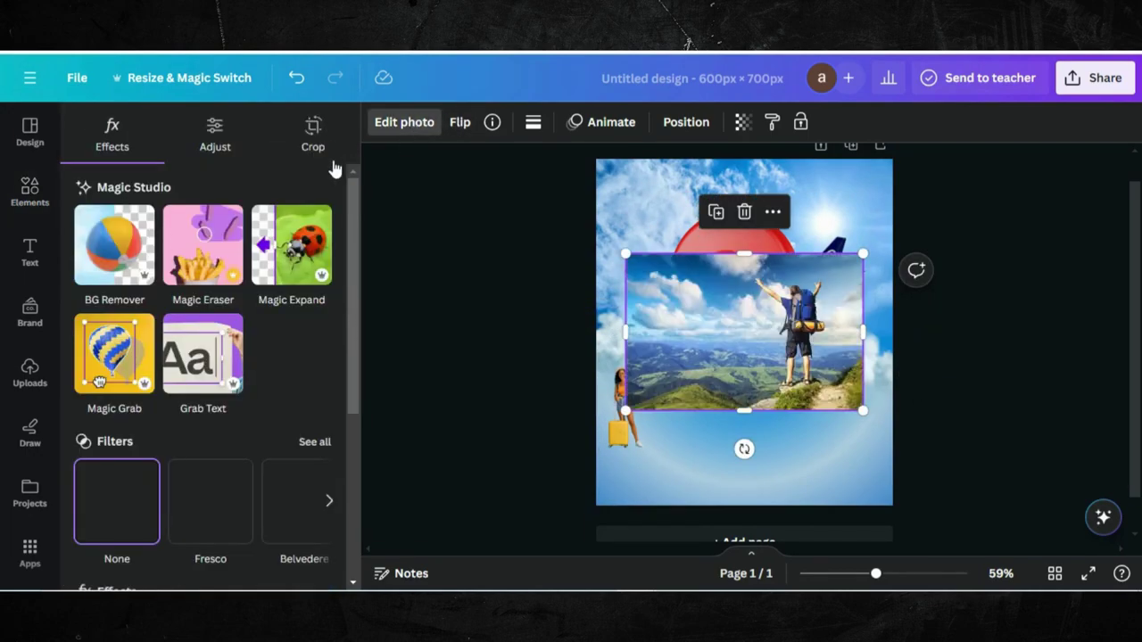
{"action": "left_click", "coordinate": [132, 258]}
Crop the backpacker cutout closely around his figure, to about 198 px wide and 261 px high.
{"action": "left_click_drag", "start_coordinate": [627, 331], "coordinate": [750, 344]}
{"action": "left_click_drag", "start_coordinate": [852, 327], "coordinate": [842, 328]}
{"action": "left_click_drag", "start_coordinate": [793, 411], "coordinate": [794, 393]}
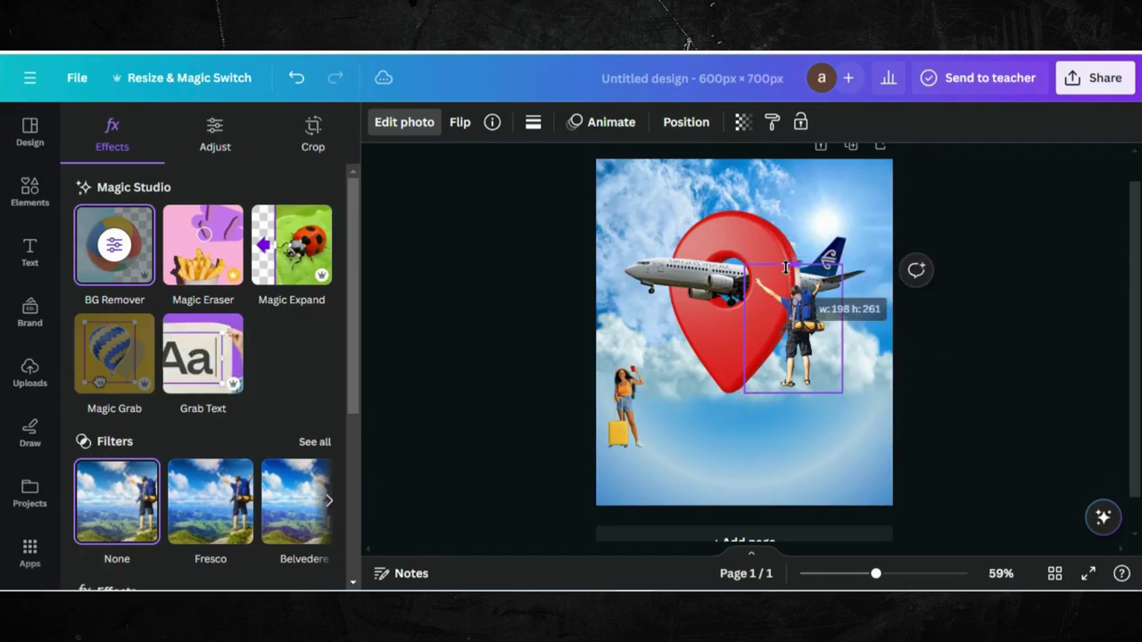
Shrink the backpacker and place him over the right clouds below the airplane's tail, and move the woman up onto the airplane.
{"action": "left_click_drag", "start_coordinate": [794, 303], "coordinate": [654, 337]}
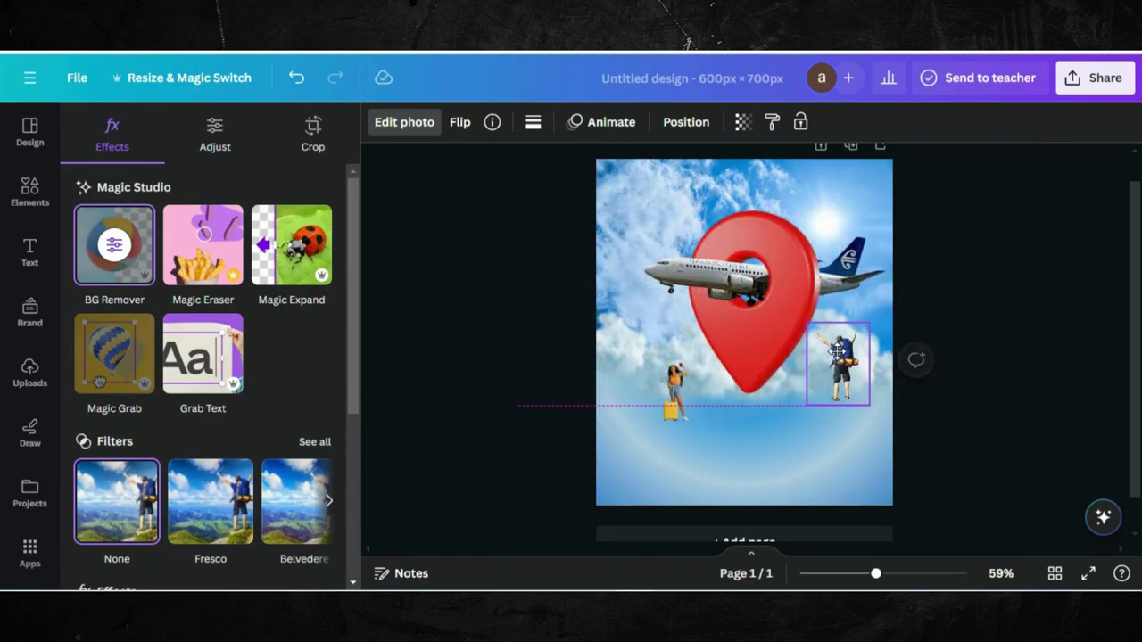
{"action": "left_click_drag", "start_coordinate": [833, 352], "coordinate": [844, 398]}
{"action": "left_click_drag", "start_coordinate": [675, 390], "coordinate": [821, 435]}
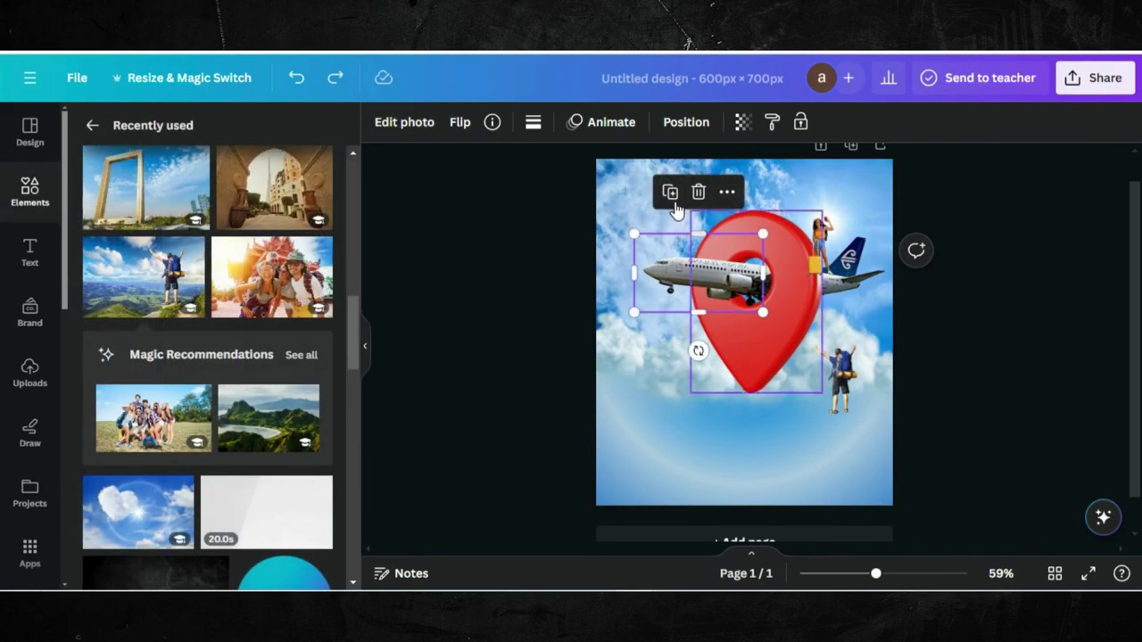
Duplicate the airplane's front piece, align the copy with the original airplane and crop it to the wing area in front of the pin.
{"action": "left_click", "coordinate": [670, 194]}
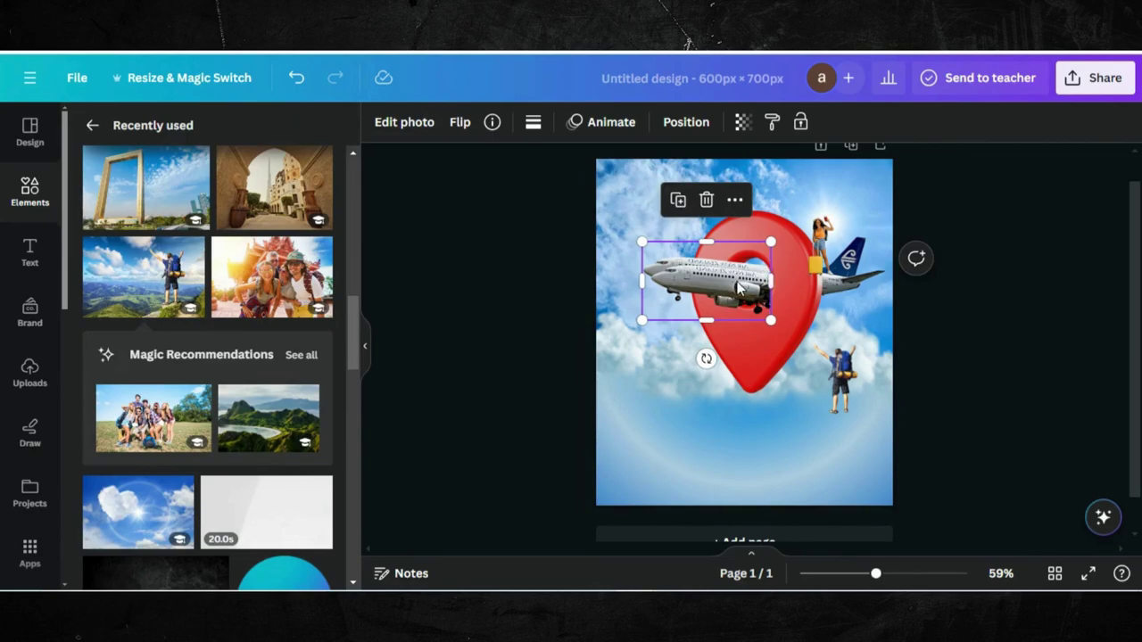
{"action": "left_click_drag", "start_coordinate": [724, 284], "coordinate": [820, 274]}
{"action": "left_click_drag", "start_coordinate": [727, 302], "coordinate": [727, 286]}
{"action": "left_click_drag", "start_coordinate": [726, 234], "coordinate": [725, 258]}
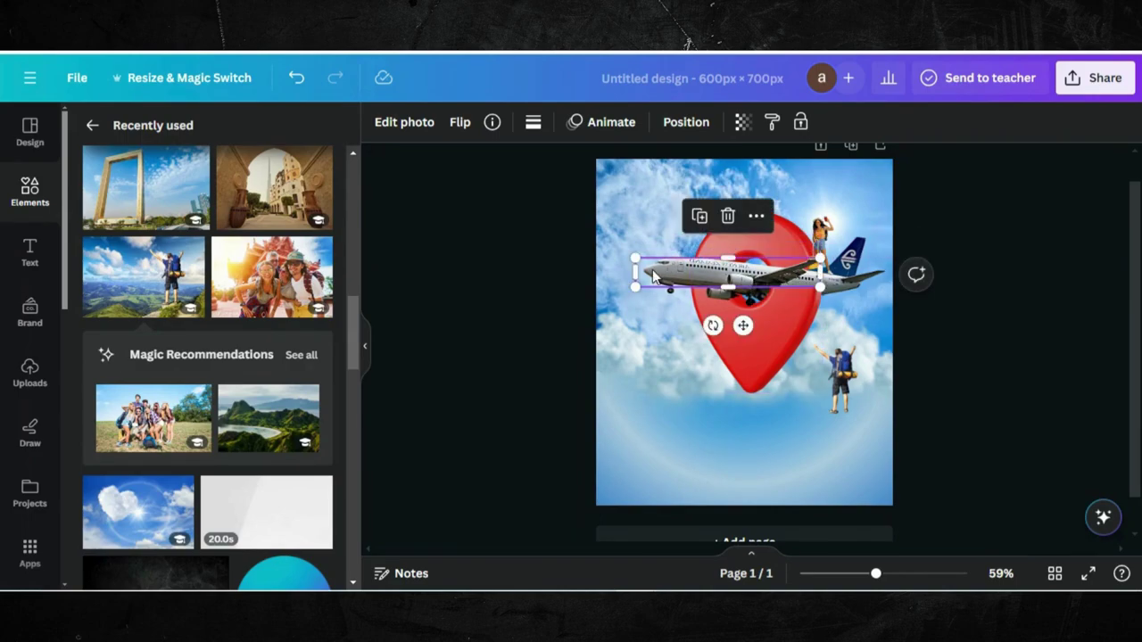
{"action": "left_click_drag", "start_coordinate": [634, 271], "coordinate": [762, 270]}
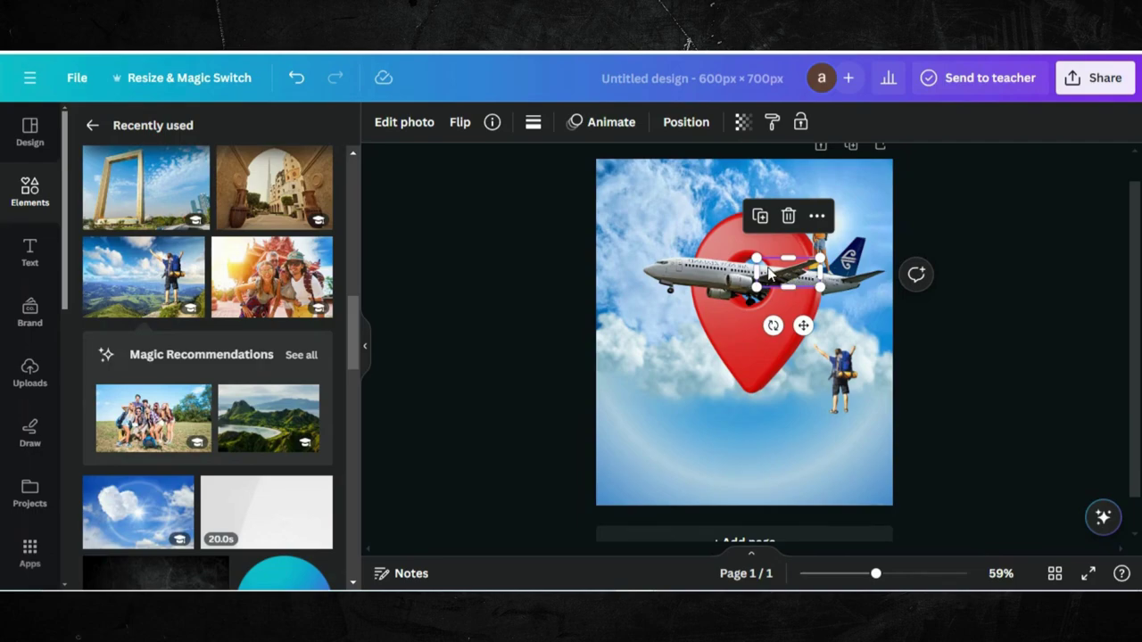
Erase the fuselage behind the wing of the cropped airplane copy with the Background Remover's Erase brush at size 20.
{"action": "left_click", "coordinate": [406, 122]}
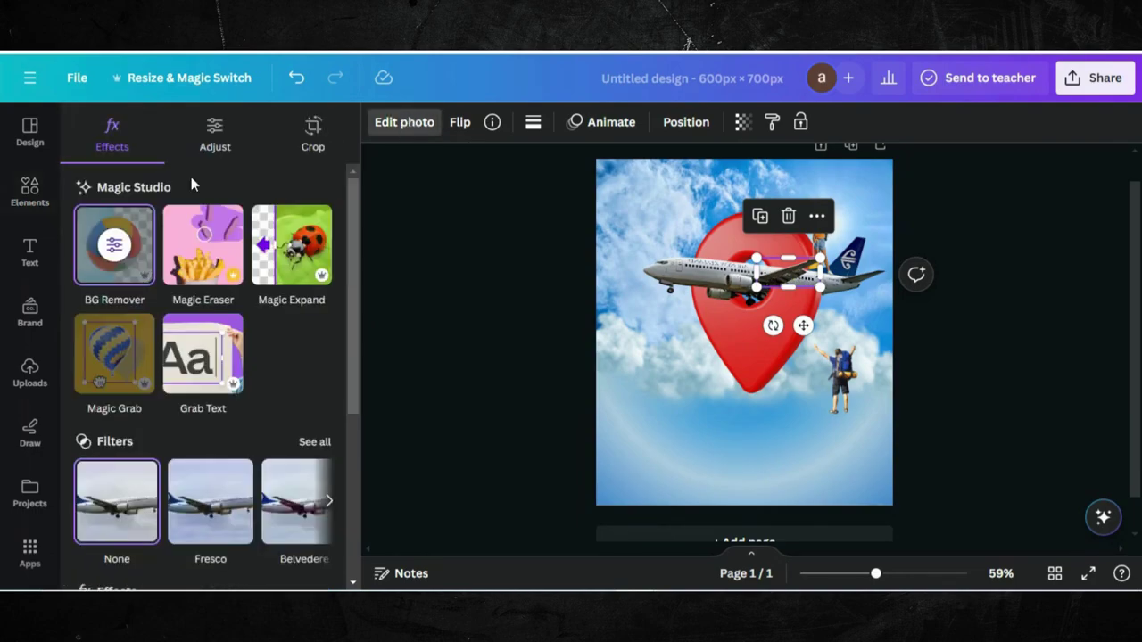
{"action": "left_click", "coordinate": [114, 245]}
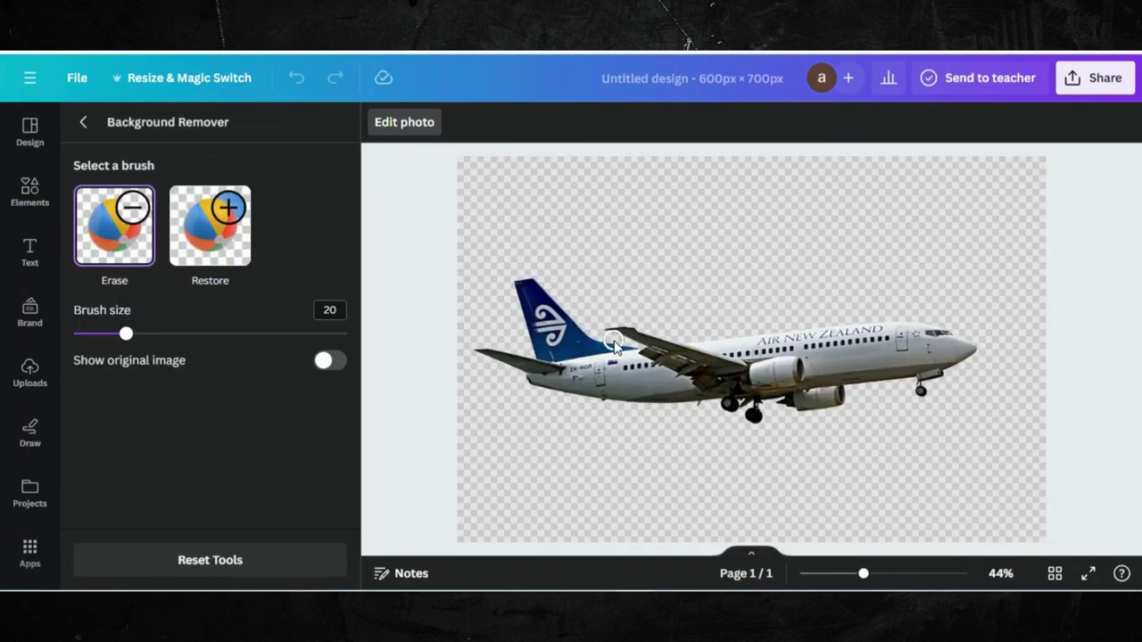
{"action": "left_click", "coordinate": [658, 378]}
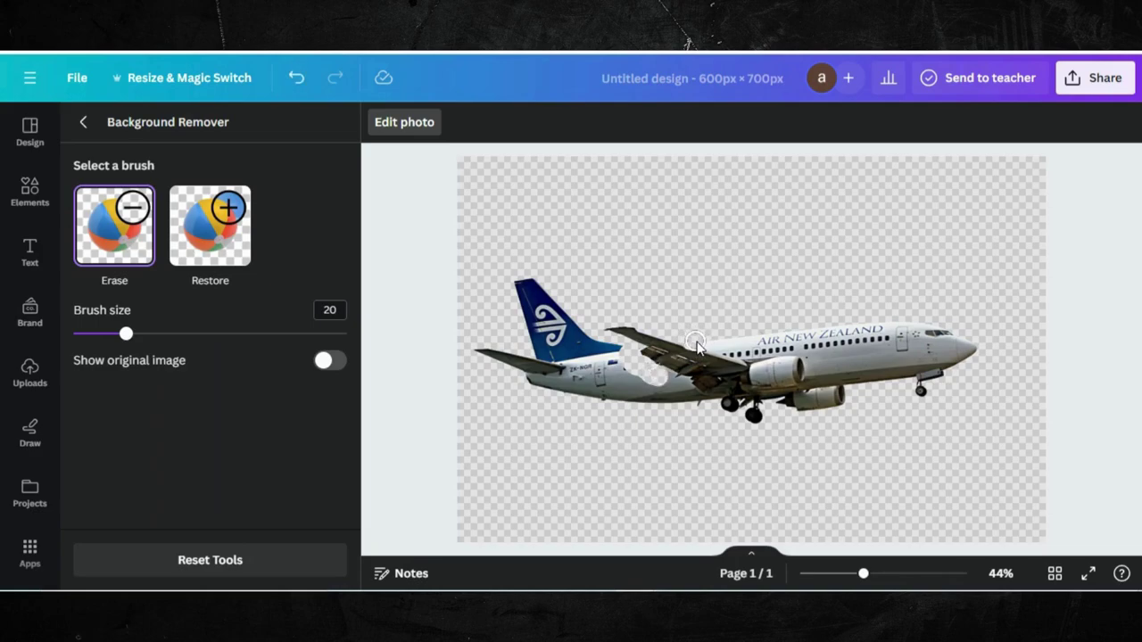
{"action": "key", "text": "ctrl+z"}
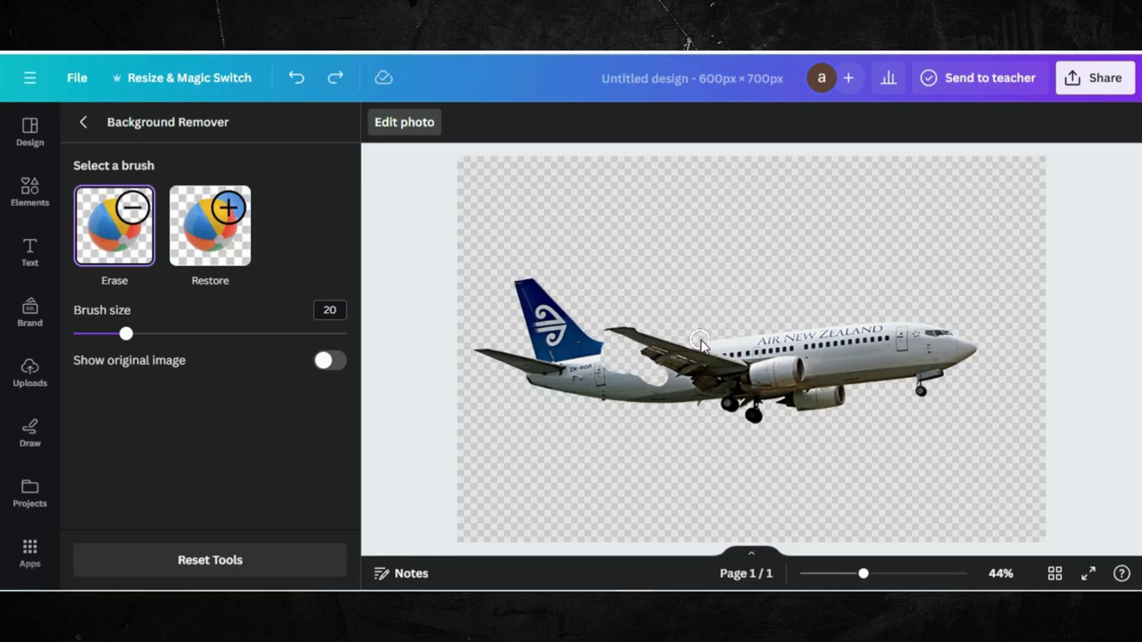
{"action": "left_click", "coordinate": [710, 345]}
{"action": "left_click", "coordinate": [85, 125]}
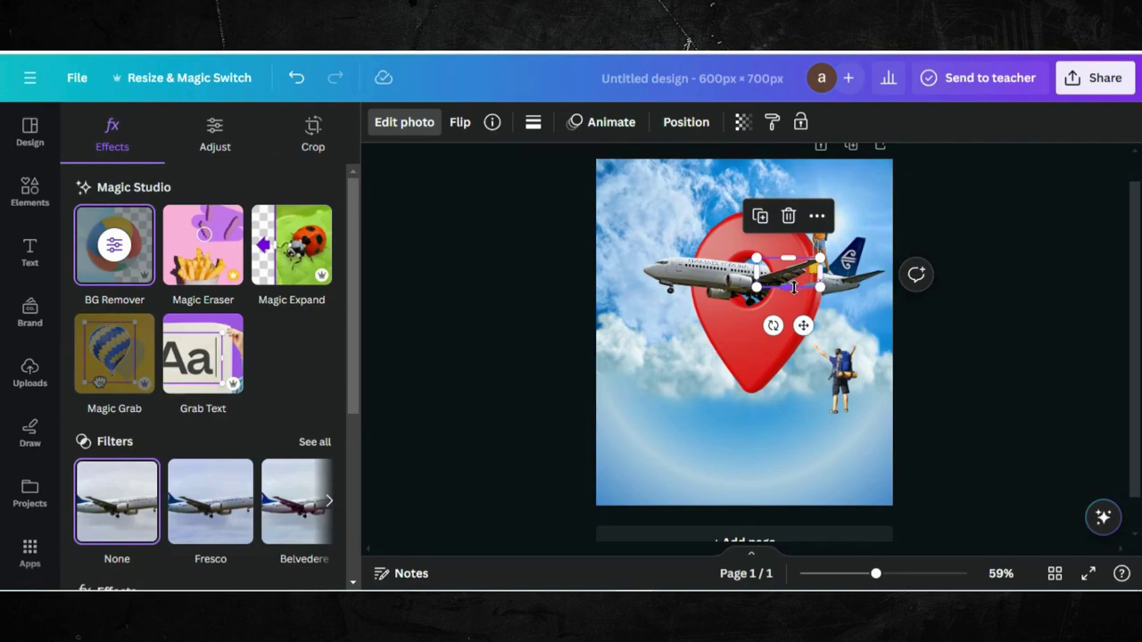
Fine-tune the wing copy's crop and erase more of the fuselage just below the wing in the Background Remover.
{"action": "mouse_move", "coordinate": [794, 285]}
{"action": "left_mouse_down"}
{"action": "mouse_move", "coordinate": [793, 311]}
{"action": "mouse_move", "coordinate": [791, 287]}
{"action": "left_mouse_up"}
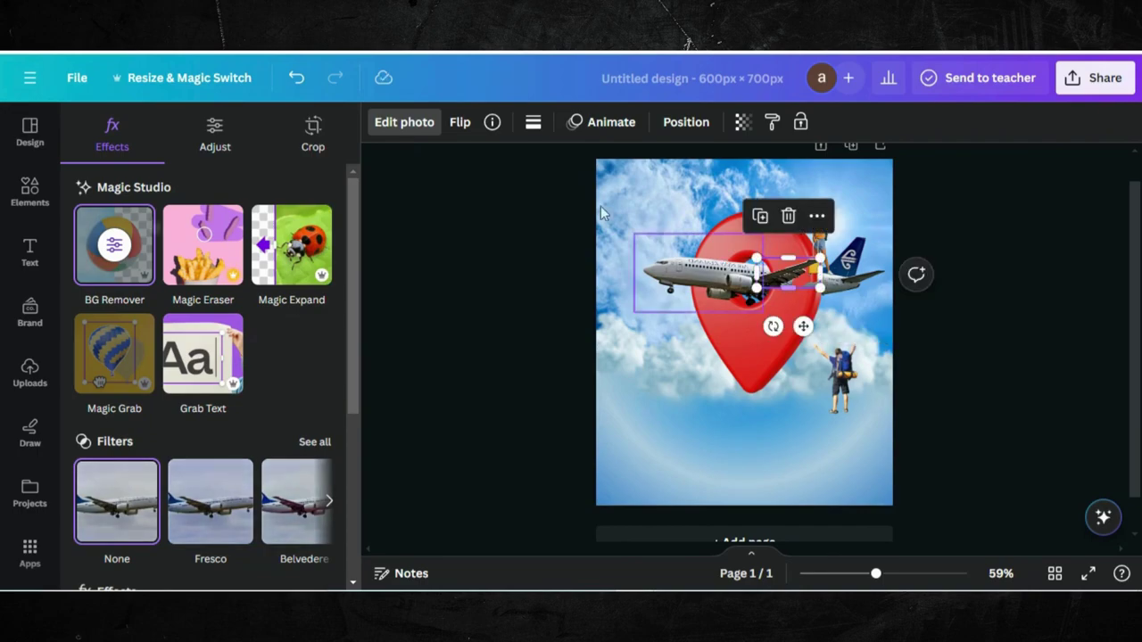
{"action": "left_click", "coordinate": [129, 250]}
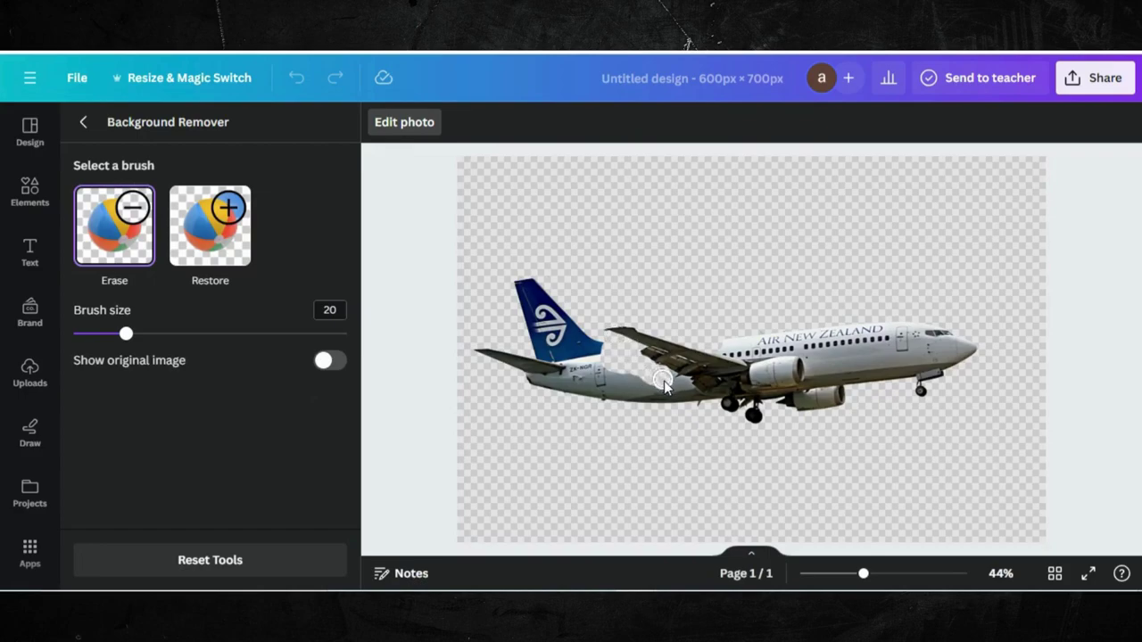
{"action": "left_click_drag", "start_coordinate": [668, 382], "coordinate": [668, 396]}
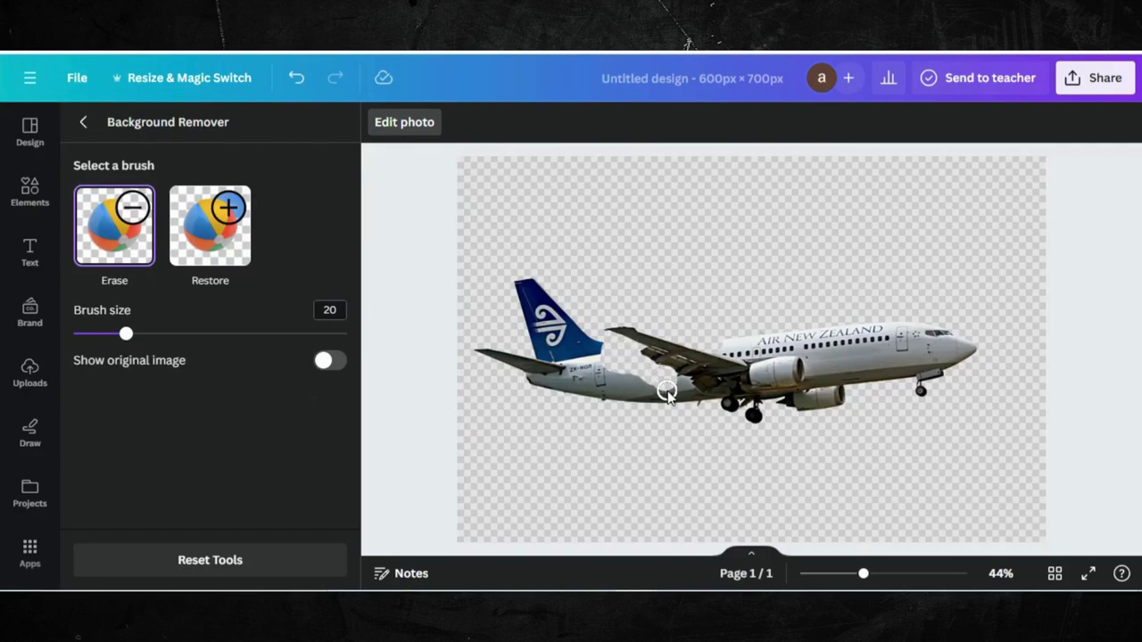
{"action": "key", "text": "ctrl+z"}
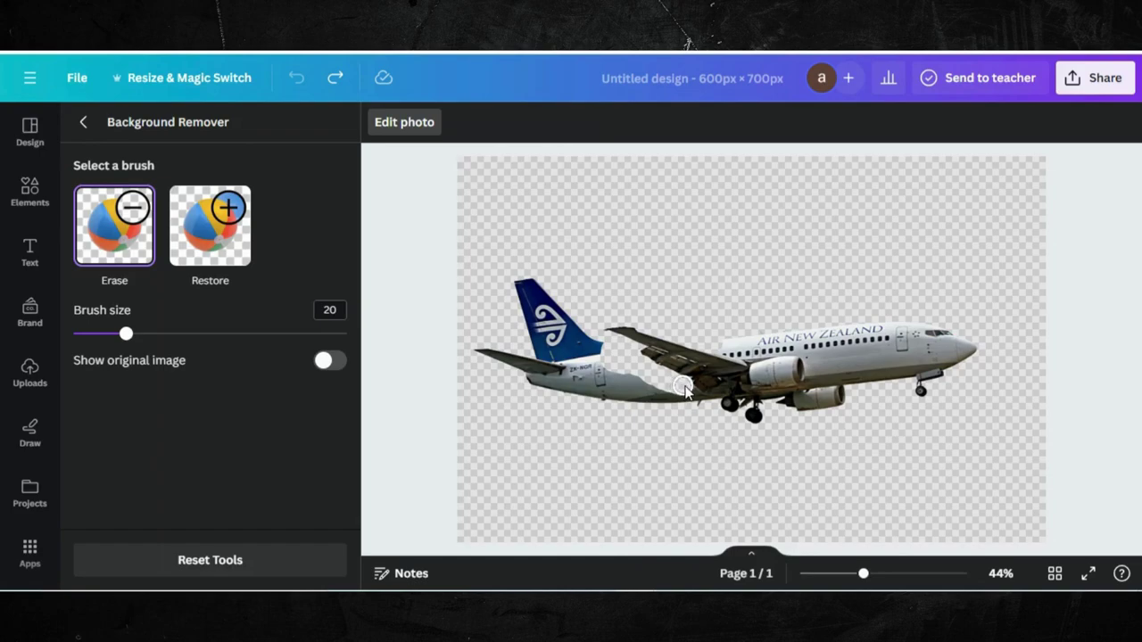
{"action": "left_click_drag", "start_coordinate": [685, 393], "coordinate": [671, 386]}
{"action": "left_click", "coordinate": [81, 124]}
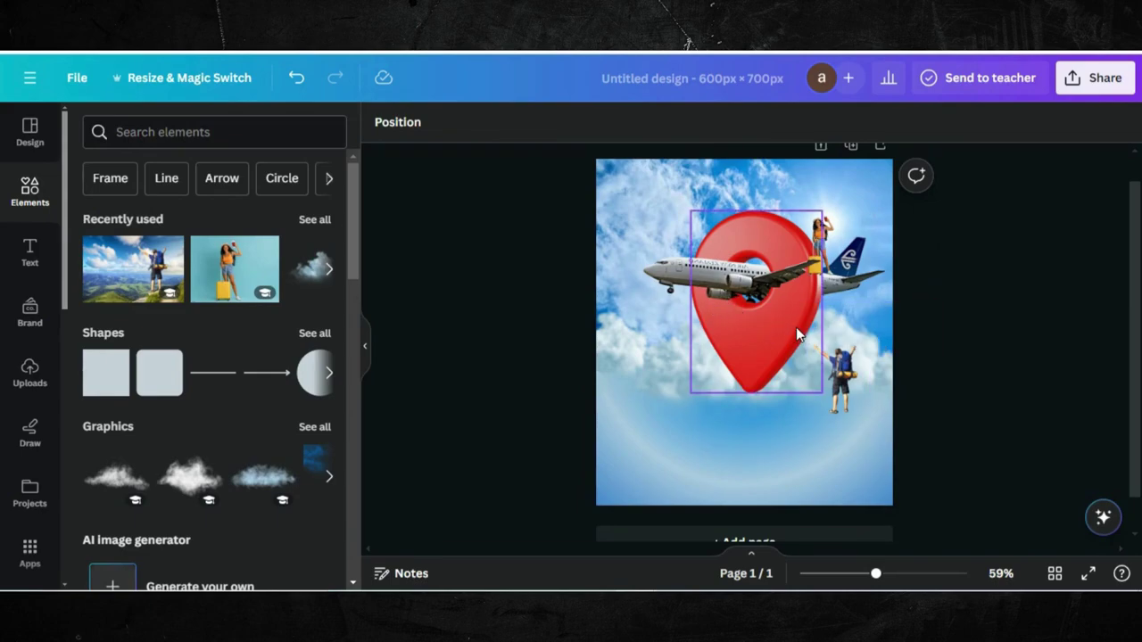
Add the recently used photo of the golden frame building against the blue sky and remove its background.
{"action": "left_click", "coordinate": [314, 219]}
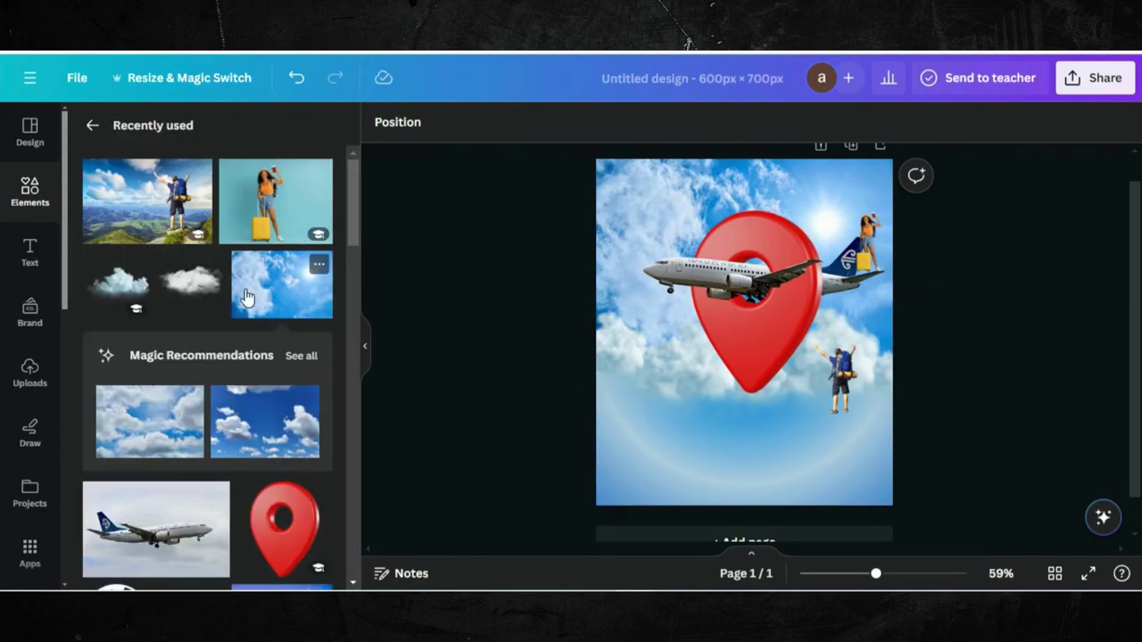
{"action": "scroll", "coordinate": [229, 275], "scroll_direction": "down", "scroll_amount": 3}
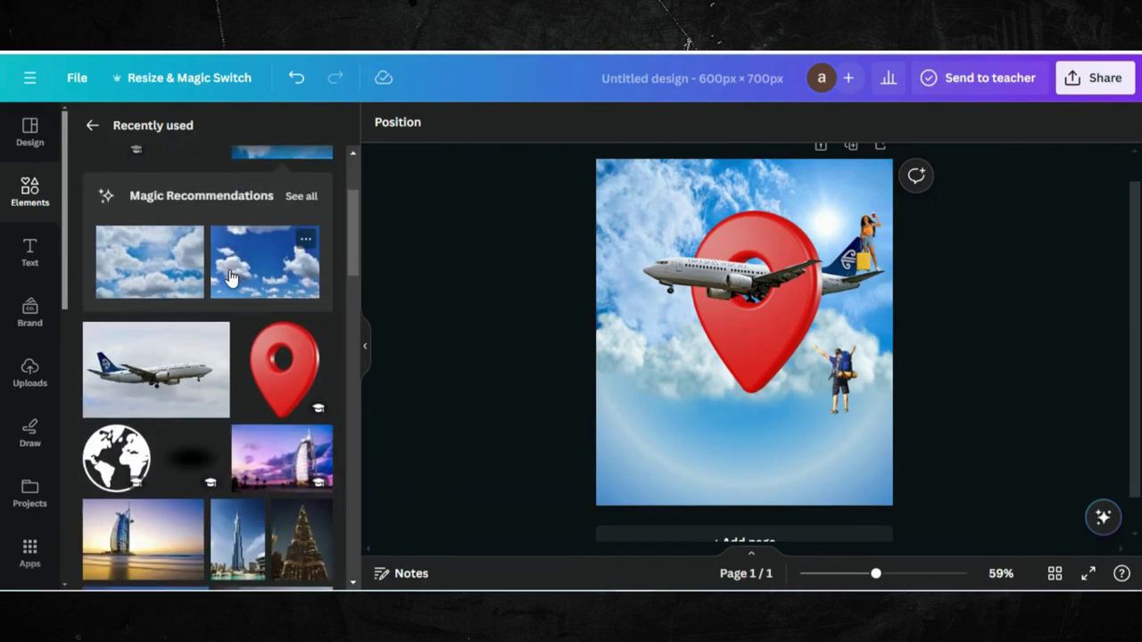
{"action": "scroll", "coordinate": [230, 277], "scroll_direction": "down", "scroll_amount": 7}
{"action": "scroll", "coordinate": [230, 276], "scroll_direction": "down", "scroll_amount": 2}
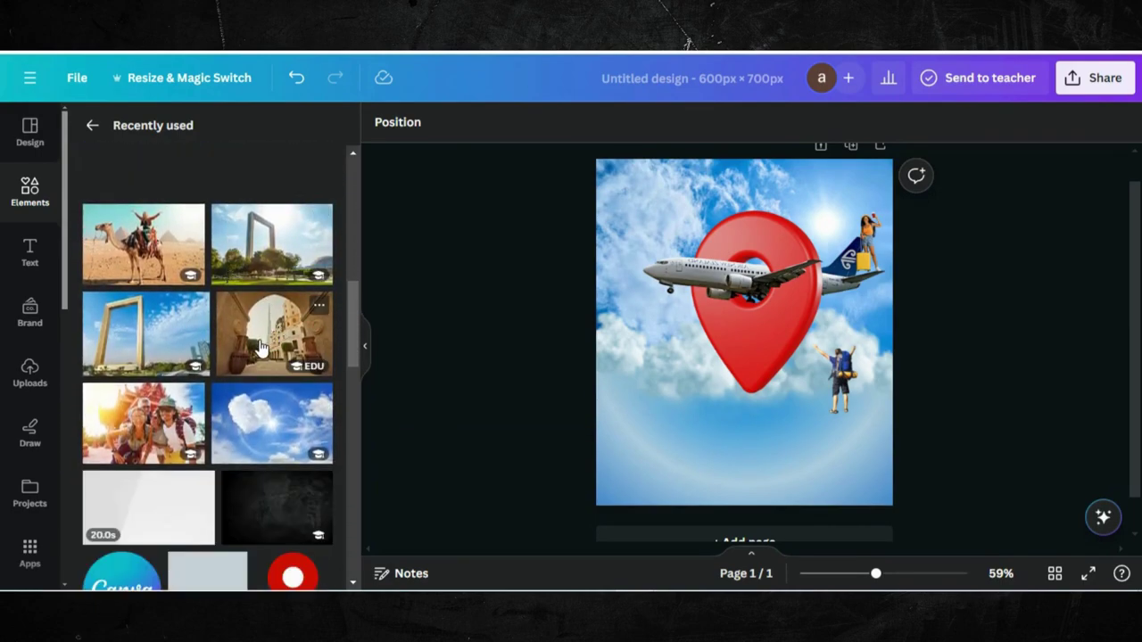
{"action": "left_click", "coordinate": [159, 327]}
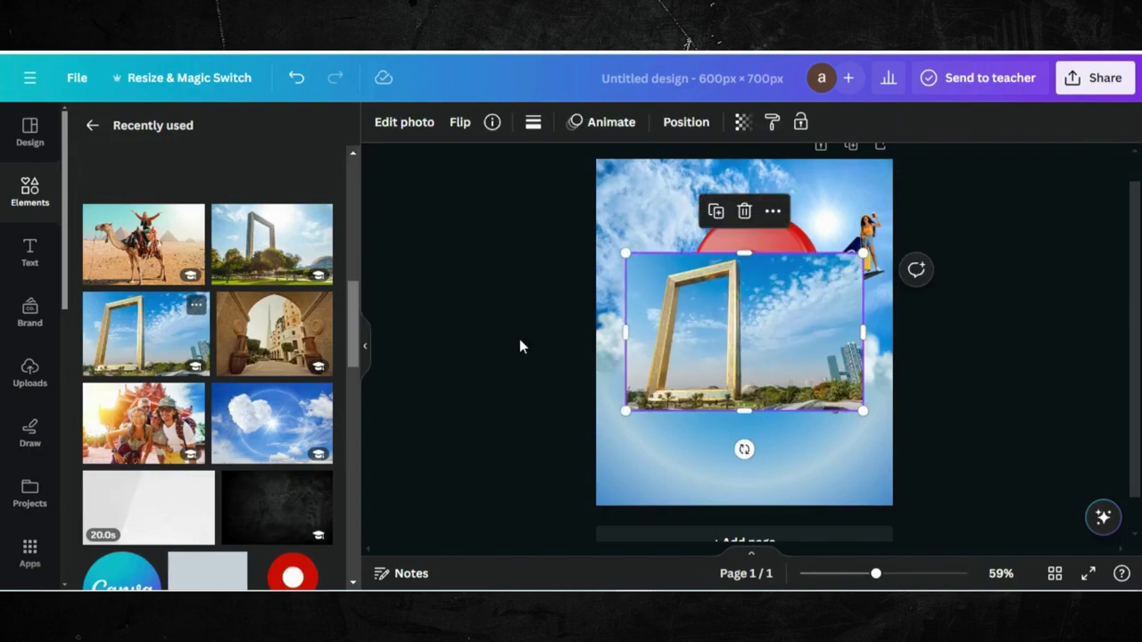
{"action": "left_click", "coordinate": [407, 122]}
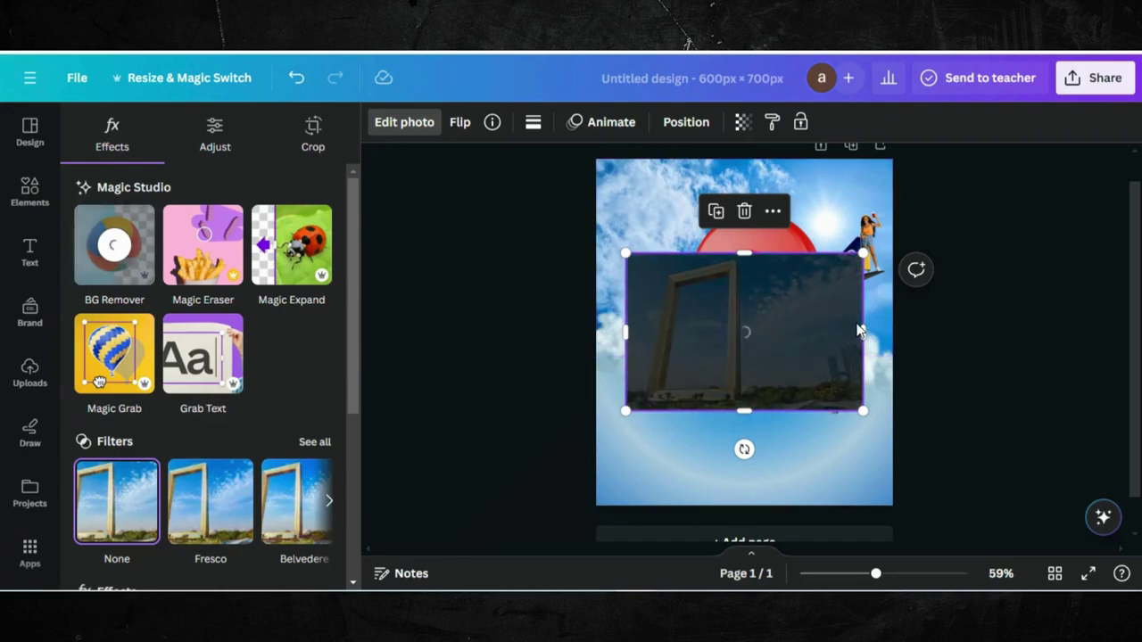
Crop the golden frame building cut-out to the frame, shrink it and place it over the tip of the red pin.
{"action": "left_click_drag", "start_coordinate": [810, 335], "coordinate": [754, 333]}
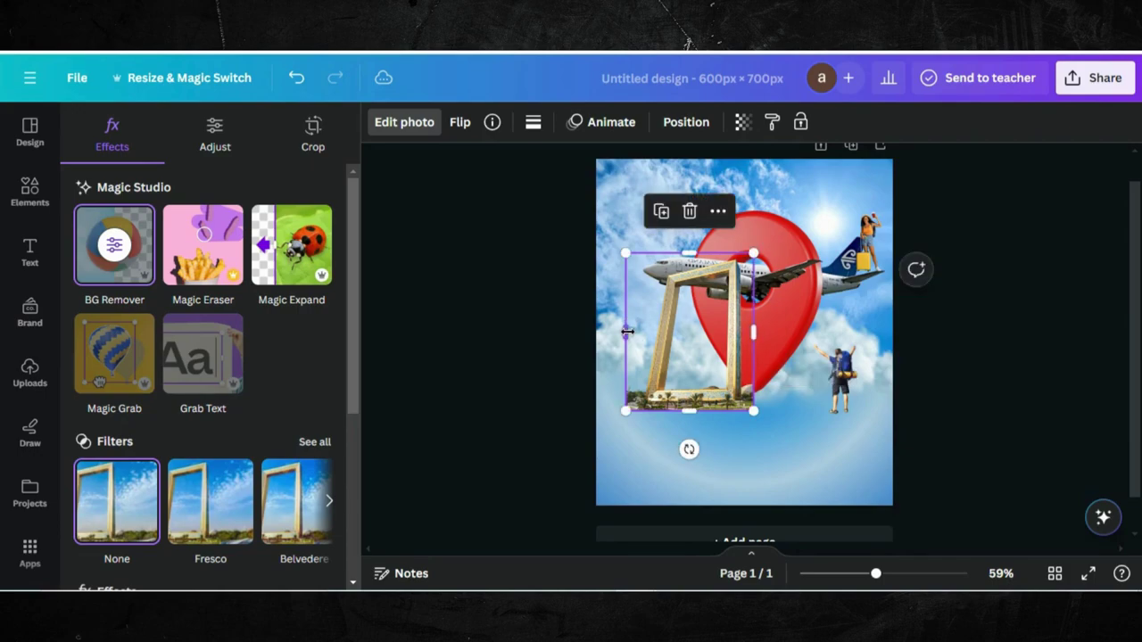
{"action": "left_click_drag", "start_coordinate": [629, 332], "coordinate": [633, 332]}
{"action": "left_click_drag", "start_coordinate": [717, 350], "coordinate": [763, 357]}
{"action": "left_click_drag", "start_coordinate": [789, 283], "coordinate": [756, 317]}
{"action": "left_click_drag", "start_coordinate": [729, 386], "coordinate": [735, 373]}
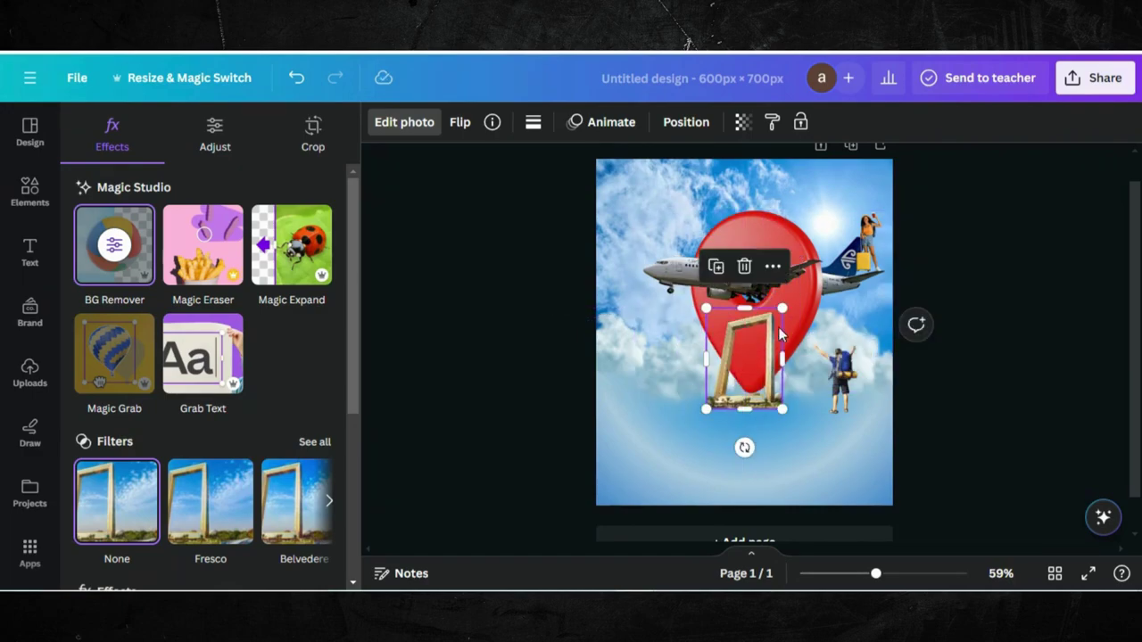
{"action": "left_click_drag", "start_coordinate": [783, 309], "coordinate": [818, 342]}
Move the backpacker slightly further from the pin, toward the right edge of the page.
{"action": "left_click", "coordinate": [835, 366]}
{"action": "left_click_drag", "start_coordinate": [842, 411], "coordinate": [854, 409]}
{"action": "left_click", "coordinate": [1006, 418]}
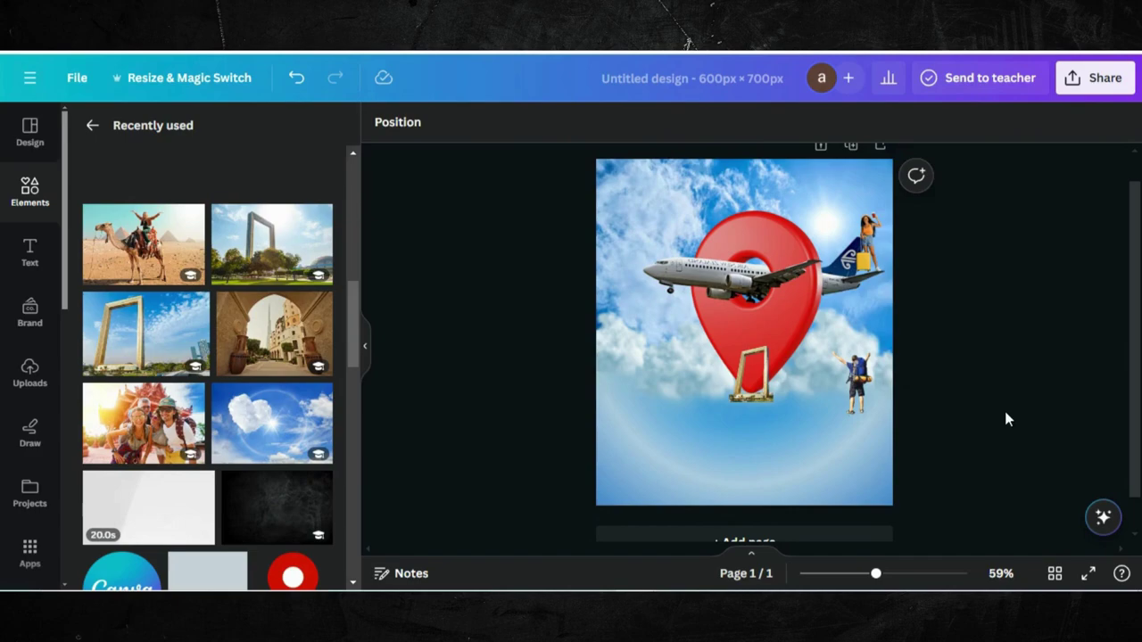
Place a small, tightly cropped cut-out of the recently used camel rider photo just left of the frame building, with its background removed.
{"action": "left_click", "coordinate": [150, 241]}
{"action": "left_click", "coordinate": [401, 122]}
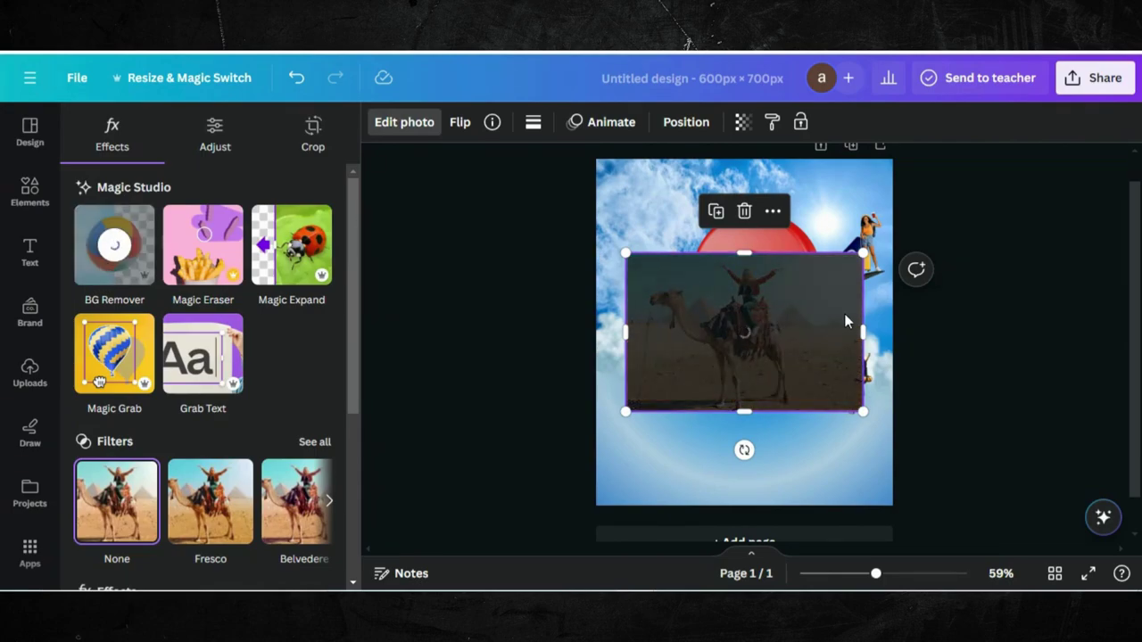
{"action": "left_click_drag", "start_coordinate": [863, 330], "coordinate": [799, 331]}
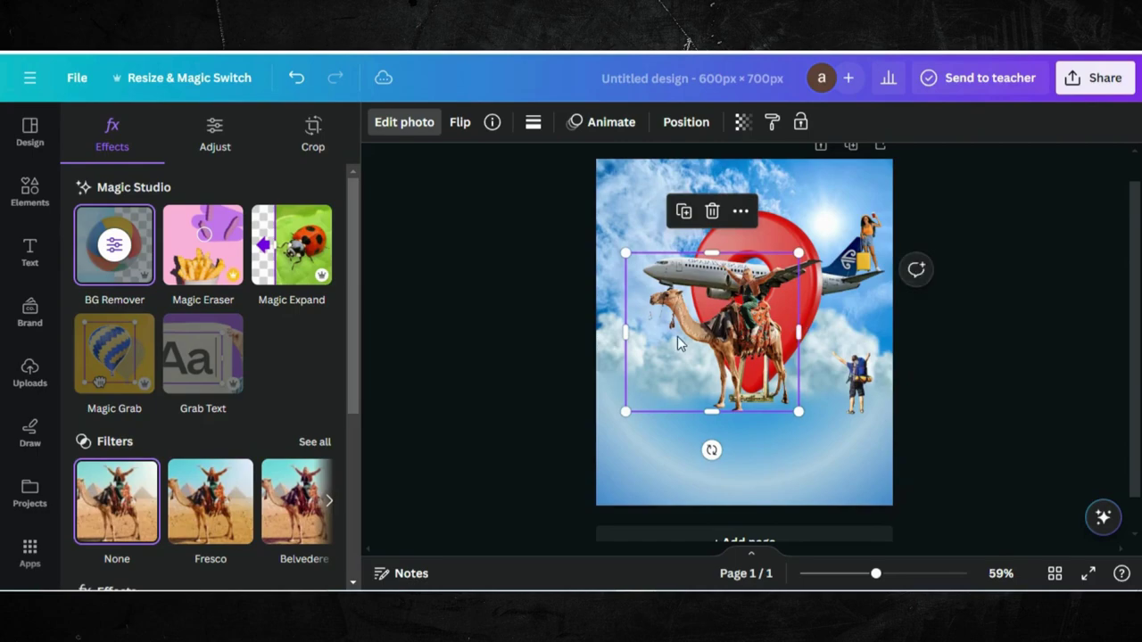
{"action": "mouse_move", "coordinate": [622, 331]}
{"action": "left_mouse_down"}
{"action": "mouse_move", "coordinate": [655, 331]}
{"action": "mouse_move", "coordinate": [643, 331]}
{"action": "left_mouse_up"}
{"action": "left_click_drag", "start_coordinate": [798, 254], "coordinate": [697, 358]}
{"action": "left_click_drag", "start_coordinate": [682, 397], "coordinate": [706, 397]}
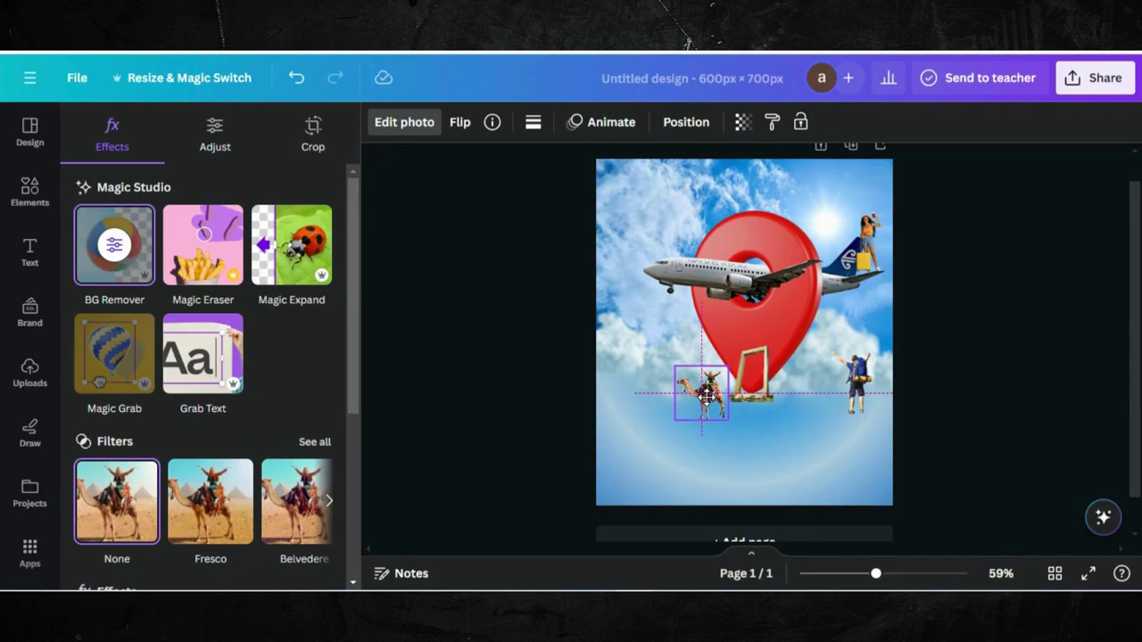
{"action": "mouse_move", "coordinate": [705, 397]}
{"action": "left_mouse_down"}
{"action": "mouse_move", "coordinate": [719, 376]}
{"action": "mouse_move", "coordinate": [702, 403]}
{"action": "left_mouse_up"}
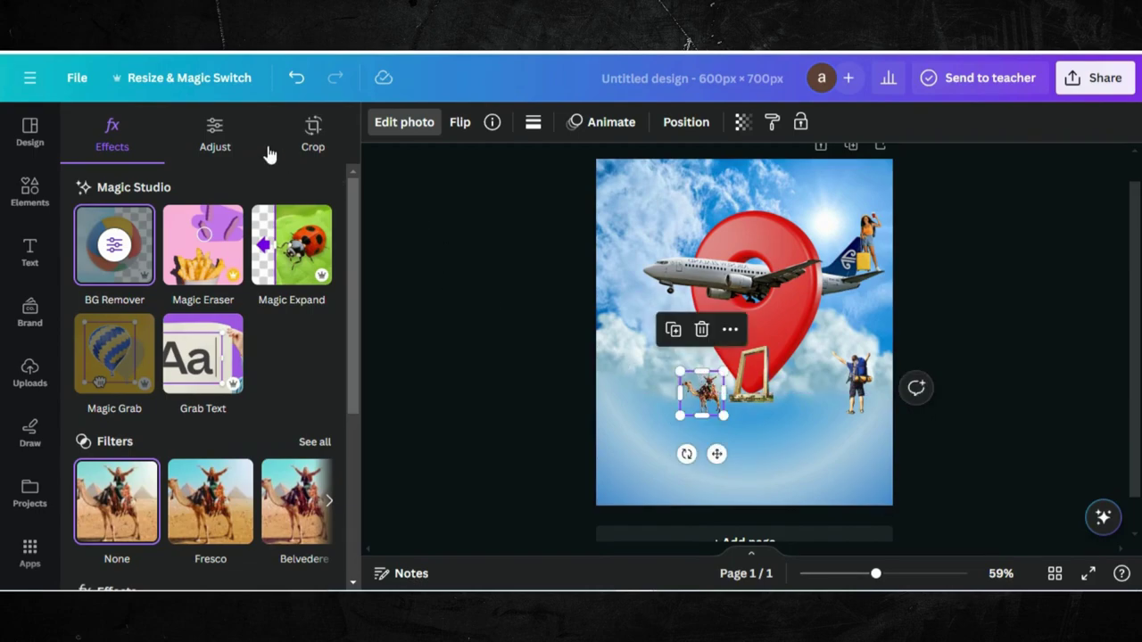
Add the recently used photo of the Burj Khalifa, trim the water off its lower edge and remove its background.
{"action": "left_click", "coordinate": [30, 198]}
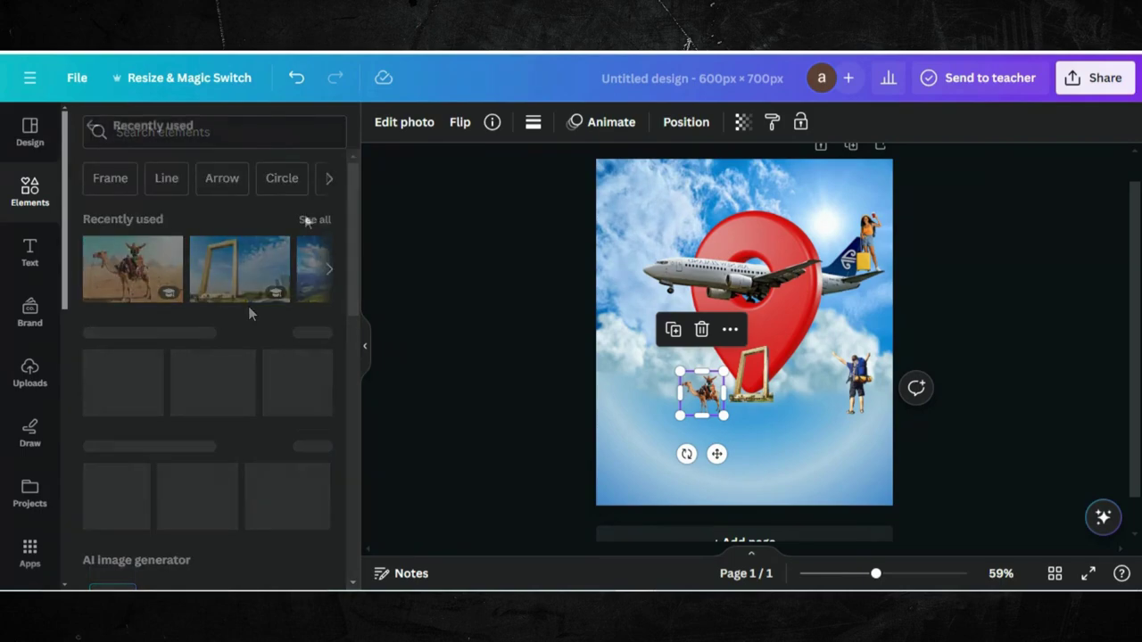
{"action": "left_click", "coordinate": [309, 220]}
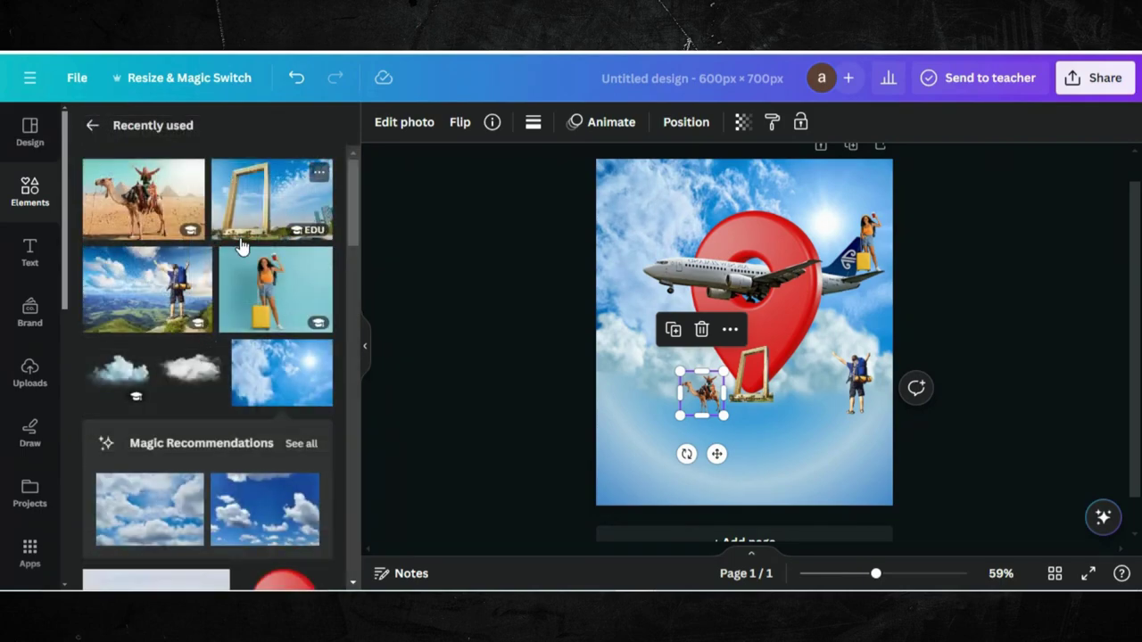
{"action": "scroll", "coordinate": [241, 246], "scroll_direction": "down", "scroll_amount": 3}
{"action": "scroll", "coordinate": [241, 246], "scroll_direction": "down", "scroll_amount": 5}
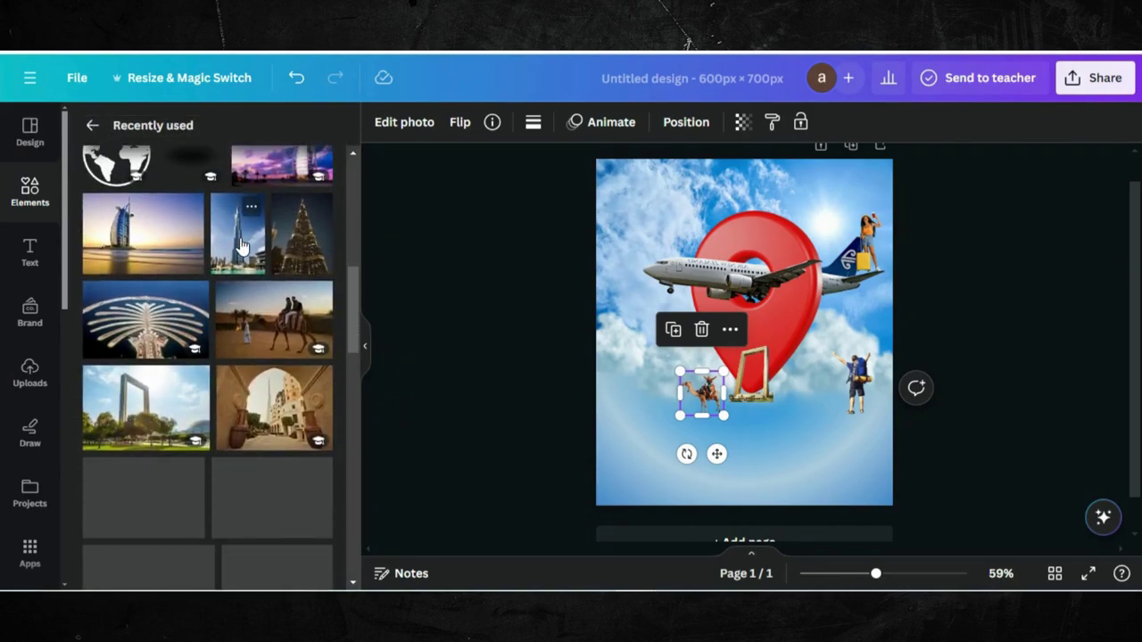
{"action": "left_click", "coordinate": [234, 308]}
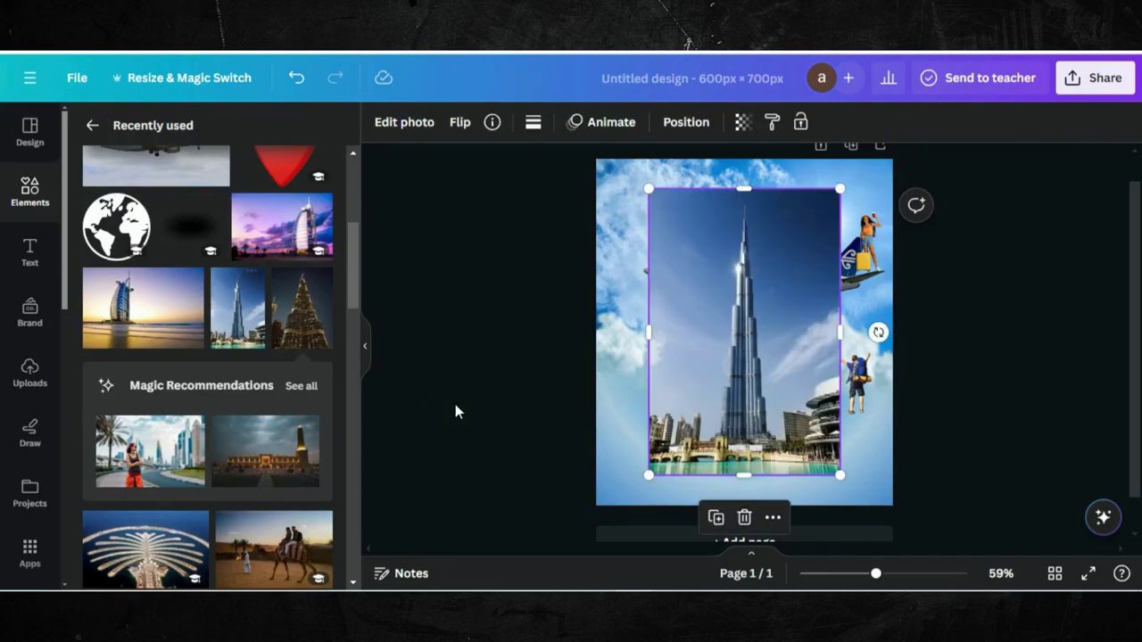
{"action": "left_click_drag", "start_coordinate": [745, 478], "coordinate": [745, 460]}
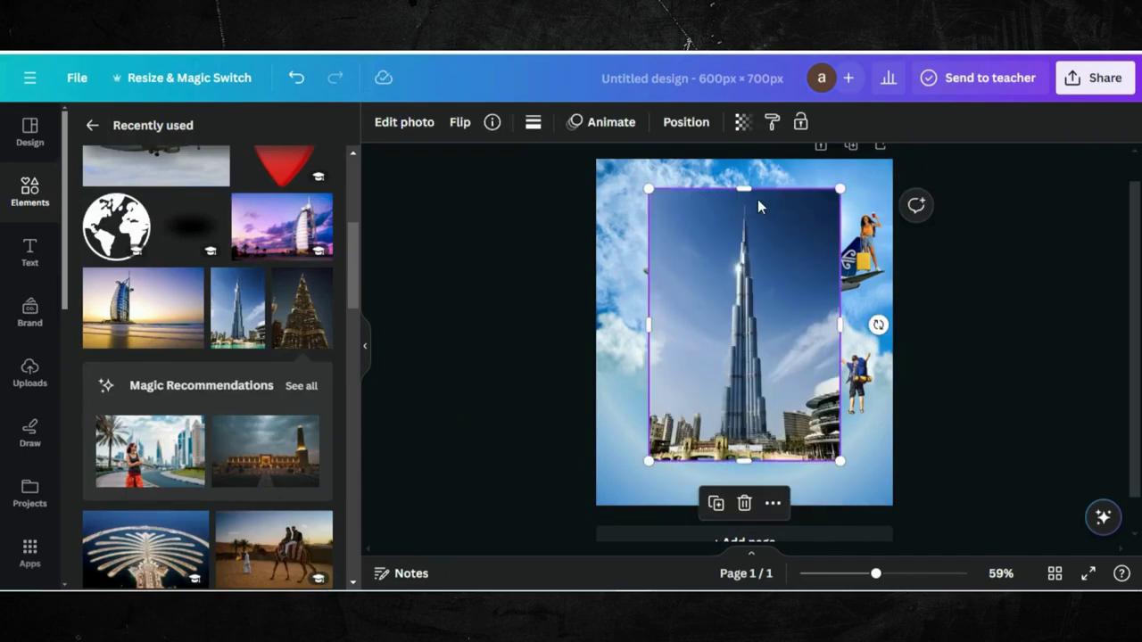
{"action": "left_click", "coordinate": [403, 123]}
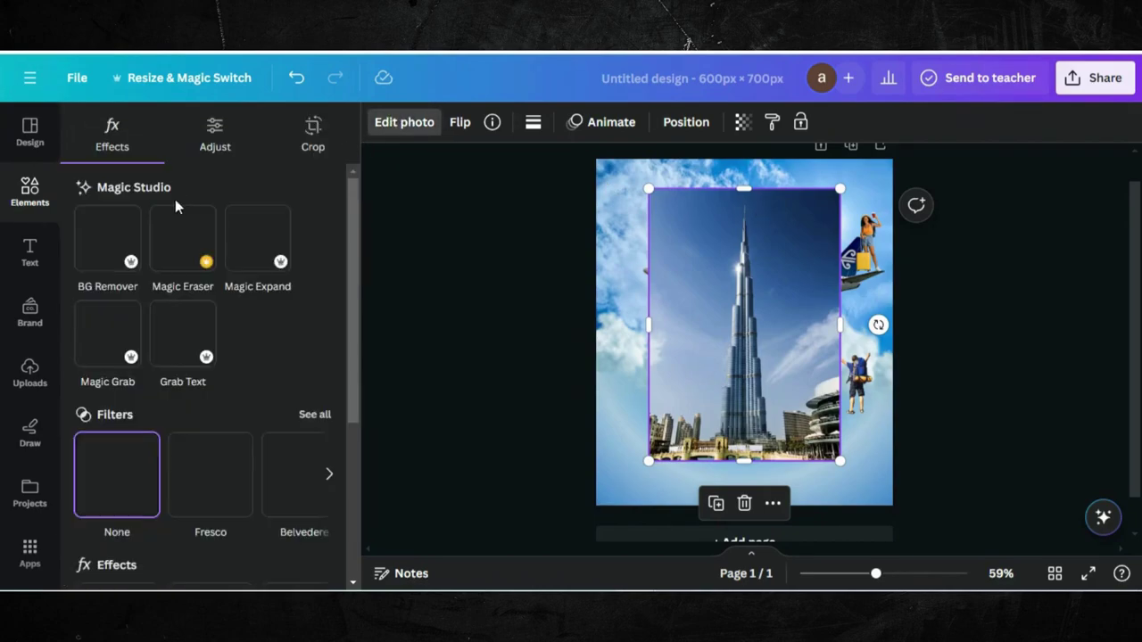
{"action": "left_click", "coordinate": [129, 246]}
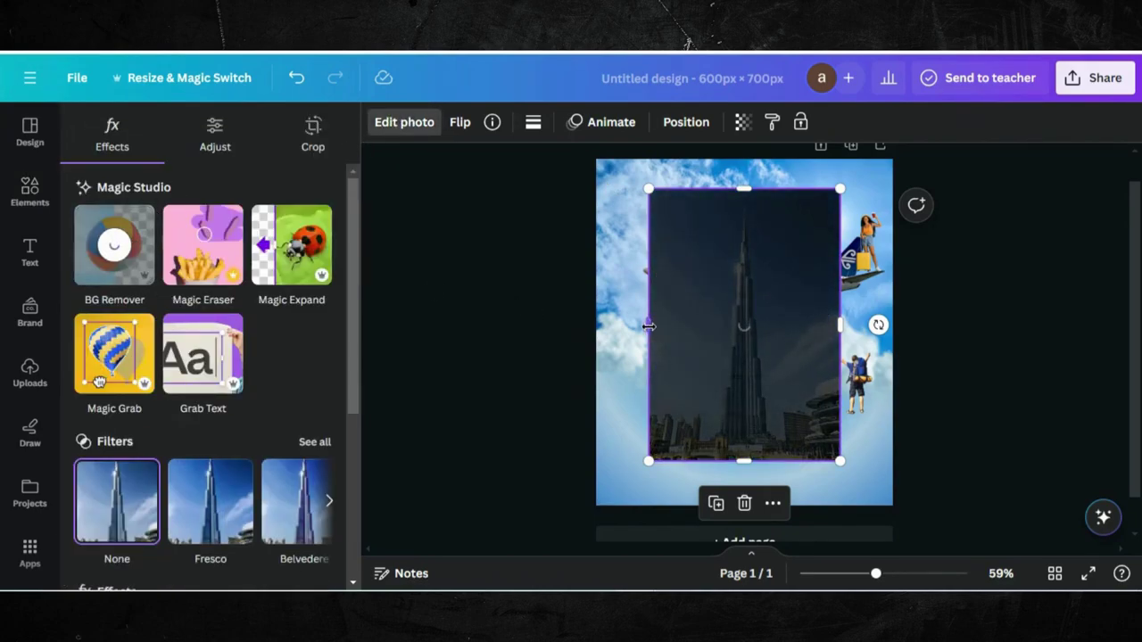
Crop the Burj Khalifa cut-out to the tower, shrink it and stand it just right of the frame building.
{"action": "left_click_drag", "start_coordinate": [651, 326], "coordinate": [708, 326]}
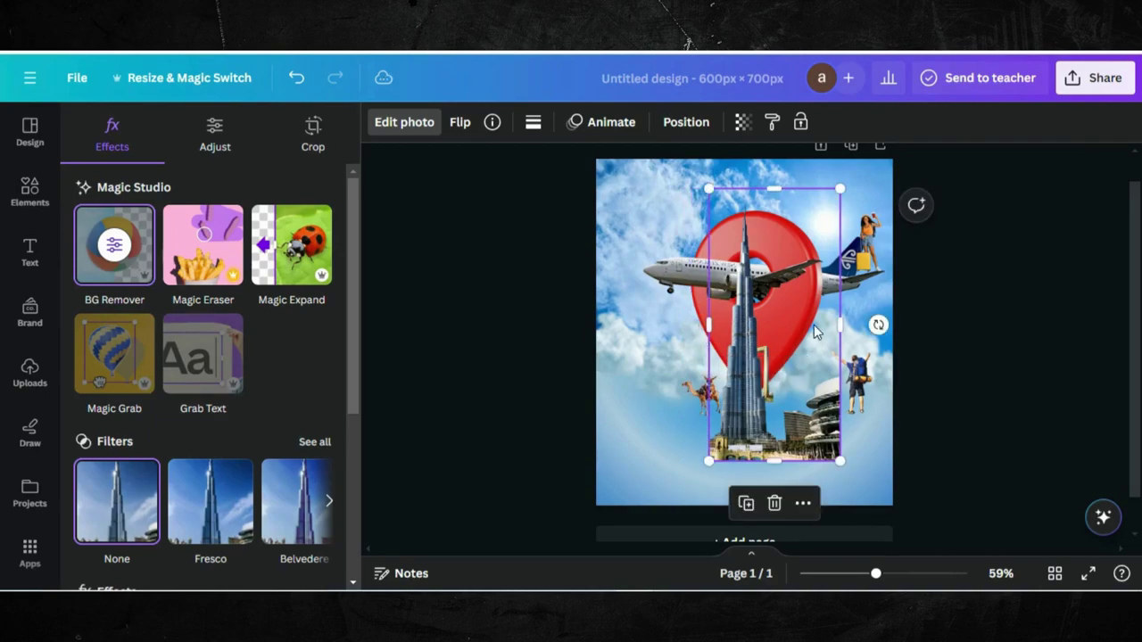
{"action": "left_click_drag", "start_coordinate": [837, 323], "coordinate": [774, 325]}
{"action": "left_click_drag", "start_coordinate": [772, 189], "coordinate": [733, 343]}
{"action": "left_click_drag", "start_coordinate": [724, 393], "coordinate": [788, 332]}
{"action": "key", "text": "ctrl+z"}
{"action": "key", "text": "ctrl+y"}
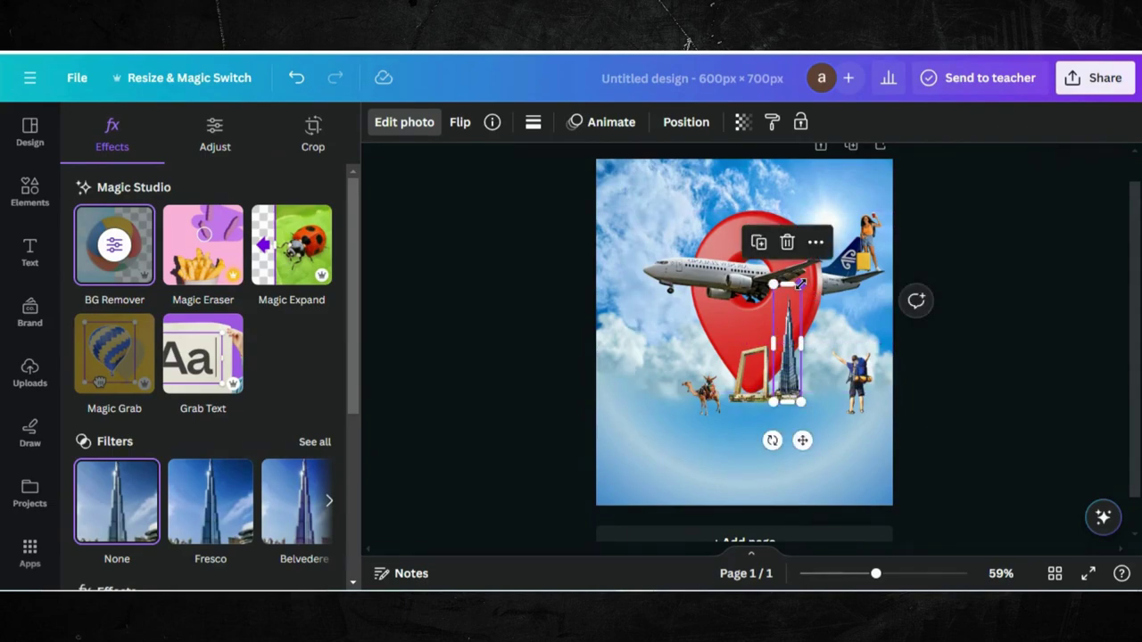
{"action": "left_click_drag", "start_coordinate": [801, 288], "coordinate": [798, 291]}
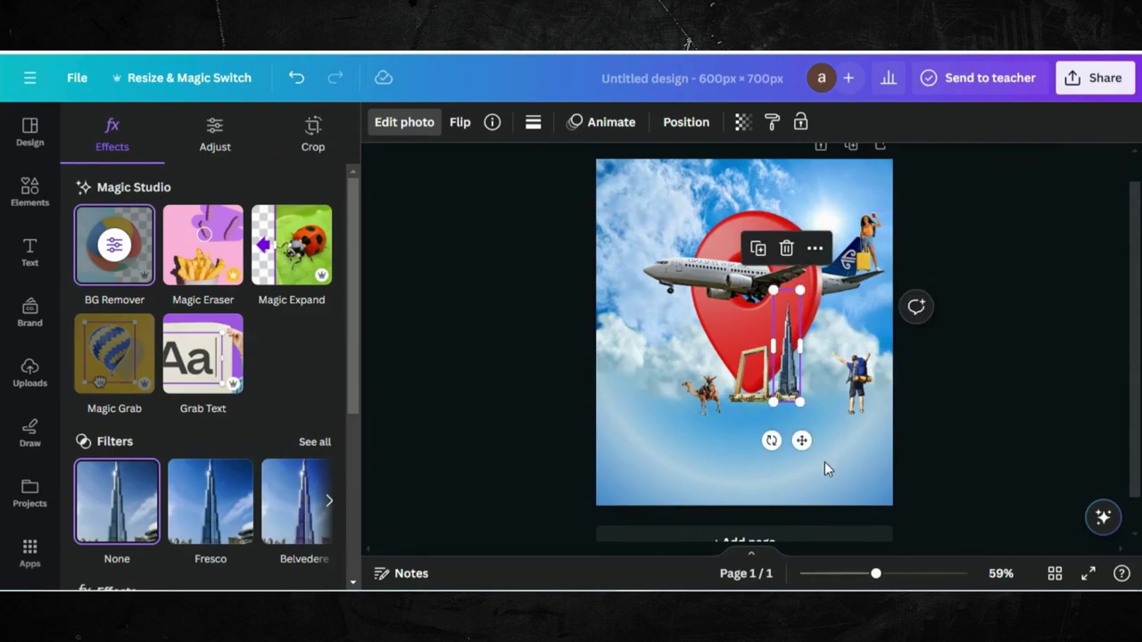
{"action": "left_click", "coordinate": [849, 467]}
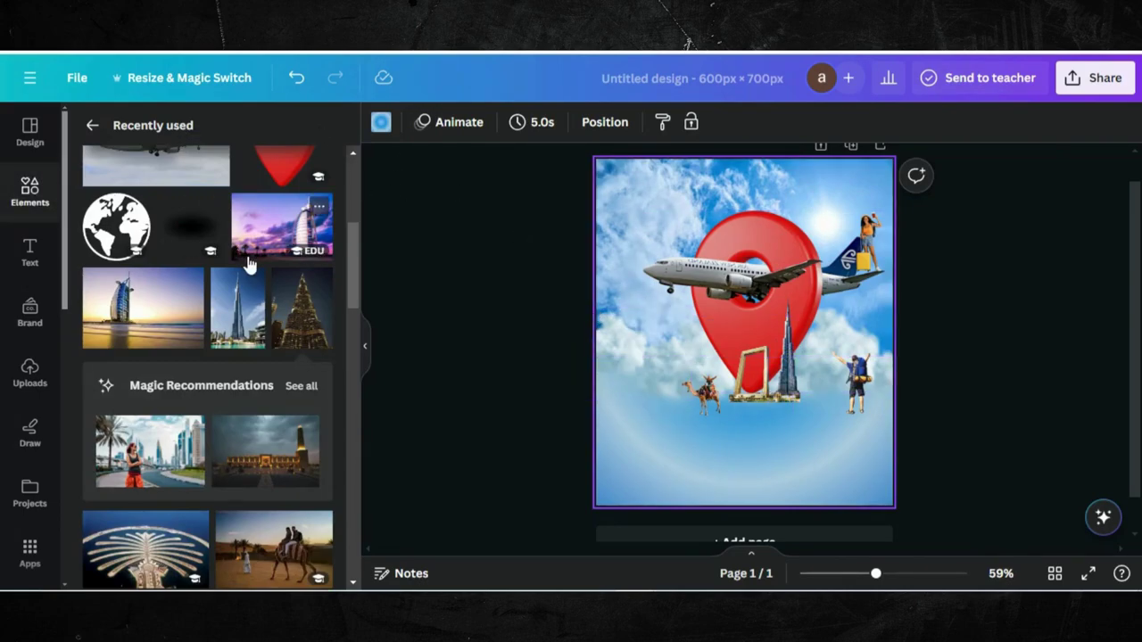
Add the recently used aerial photo of the palm-shaped island and remove its background.
{"action": "scroll", "coordinate": [249, 264], "scroll_direction": "up", "scroll_amount": 3}
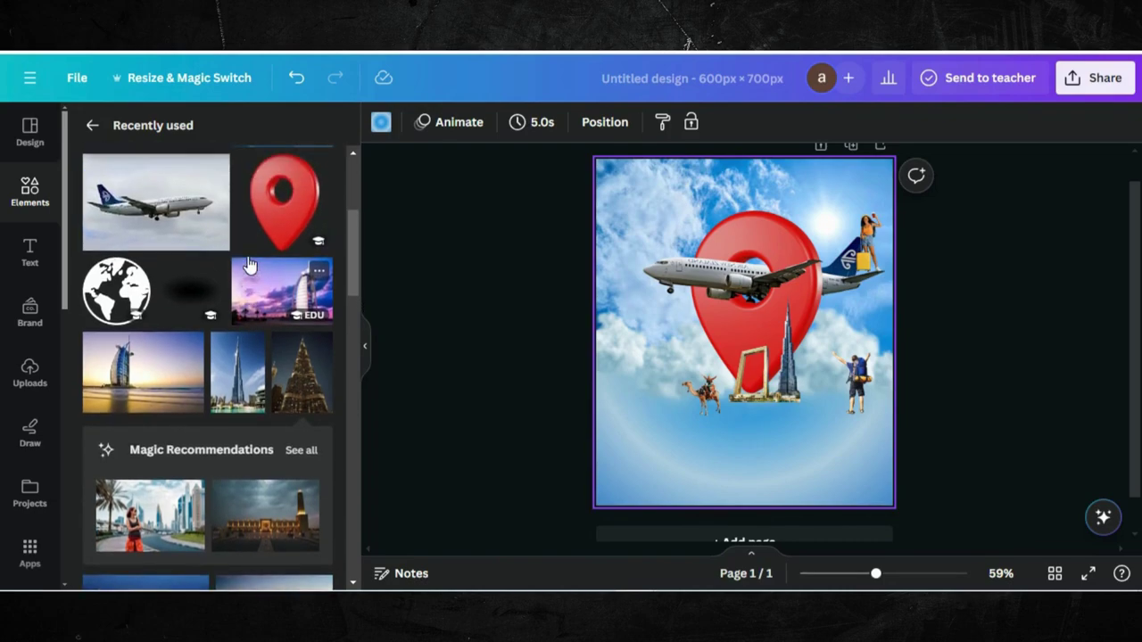
{"action": "scroll", "coordinate": [249, 264], "scroll_direction": "down", "scroll_amount": 2}
{"action": "scroll", "coordinate": [249, 264], "scroll_direction": "up", "scroll_amount": 3}
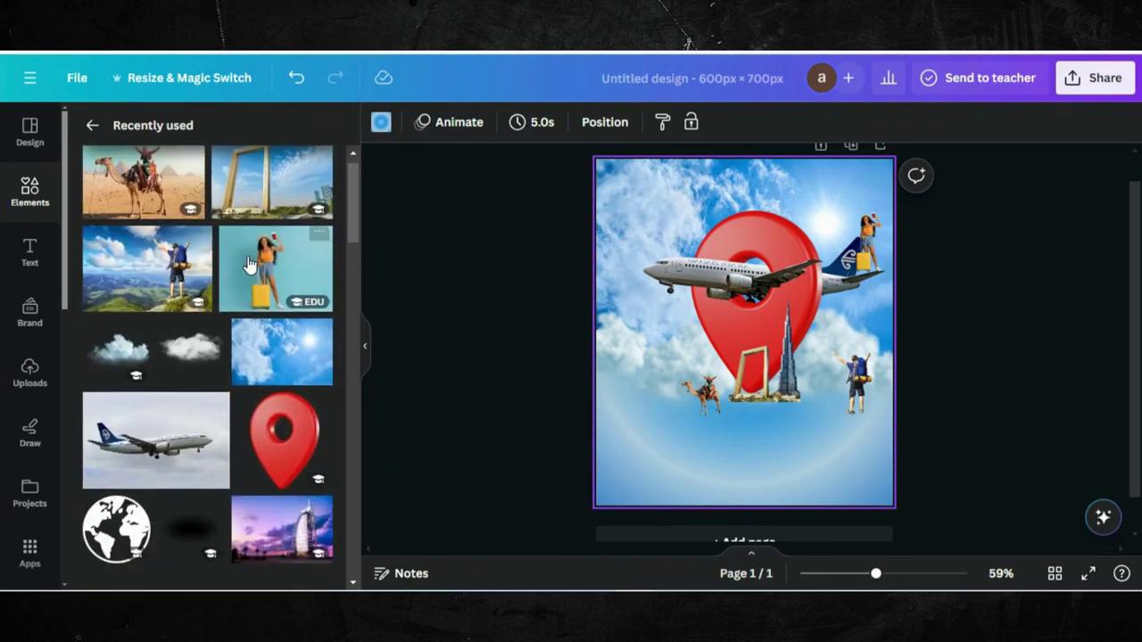
{"action": "scroll", "coordinate": [249, 264], "scroll_direction": "down", "scroll_amount": 10}
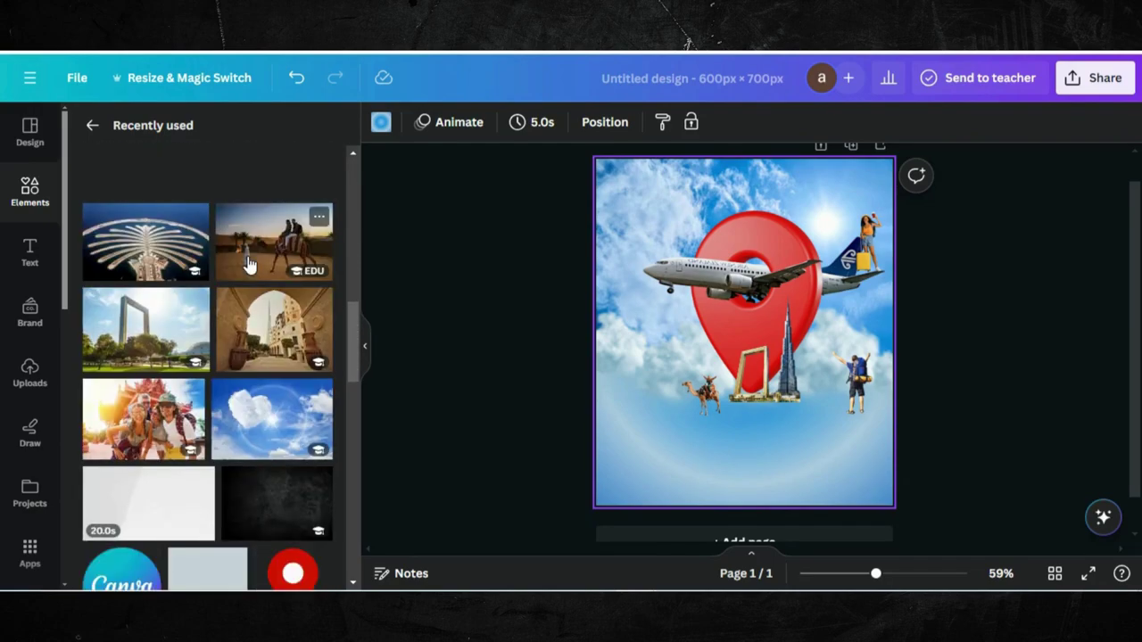
{"action": "left_click", "coordinate": [140, 248]}
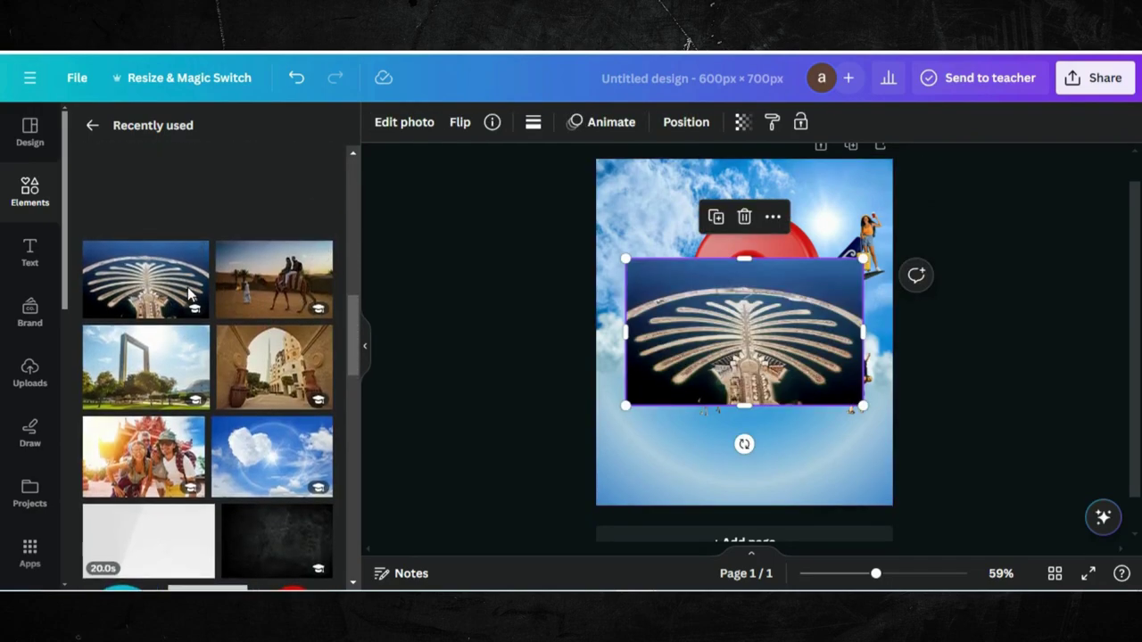
{"action": "scroll", "coordinate": [190, 296], "scroll_direction": "up", "scroll_amount": 2}
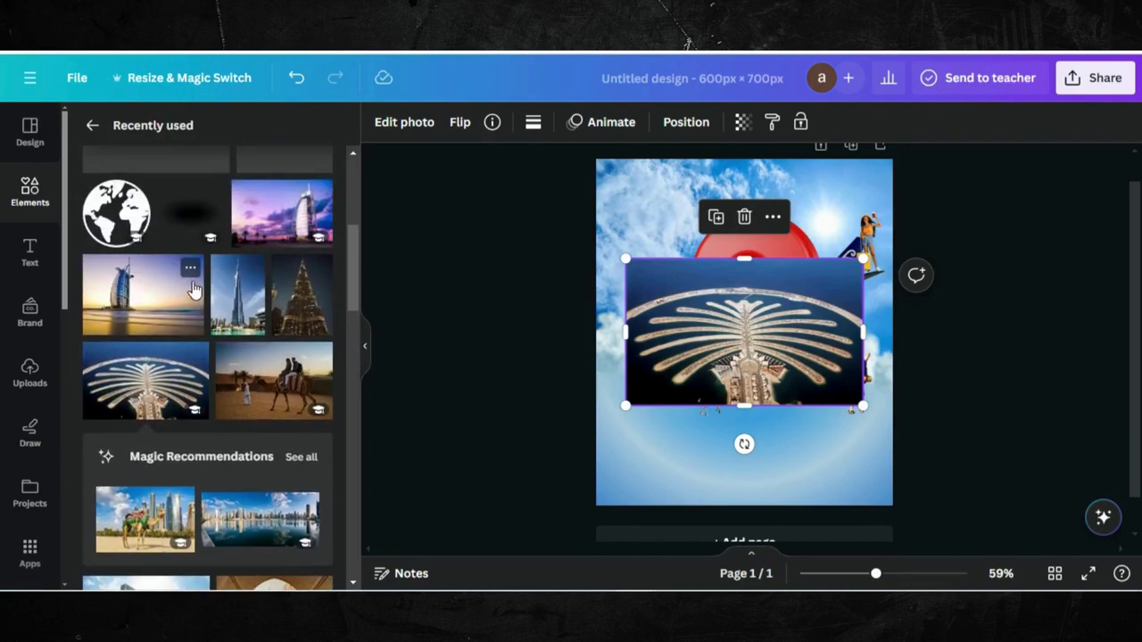
{"action": "left_click", "coordinate": [406, 125]}
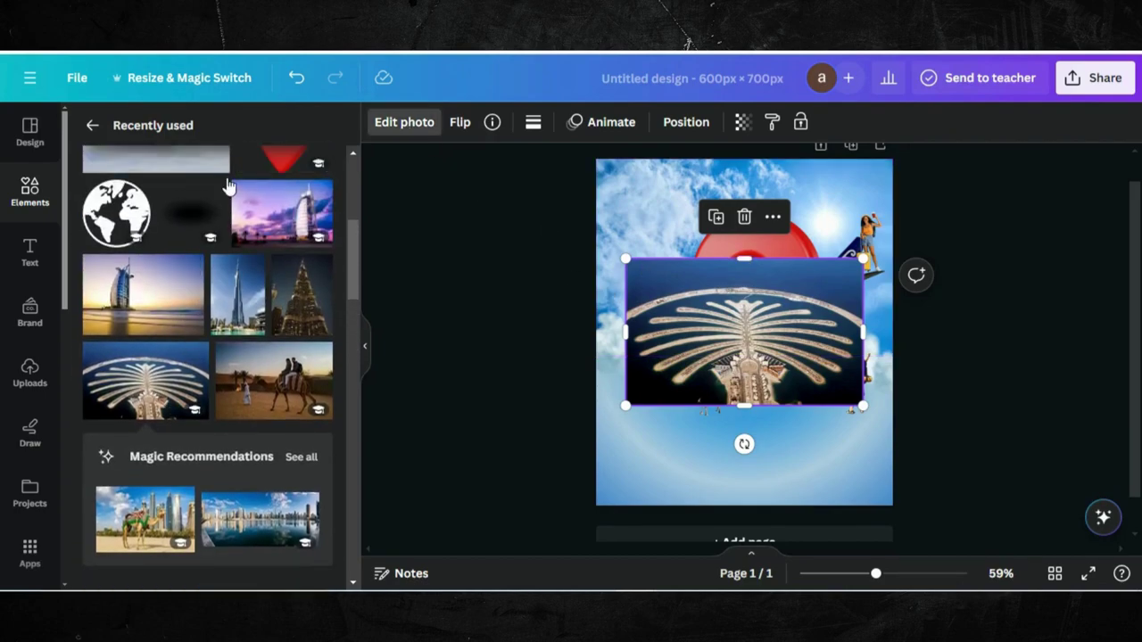
{"action": "left_click", "coordinate": [116, 248]}
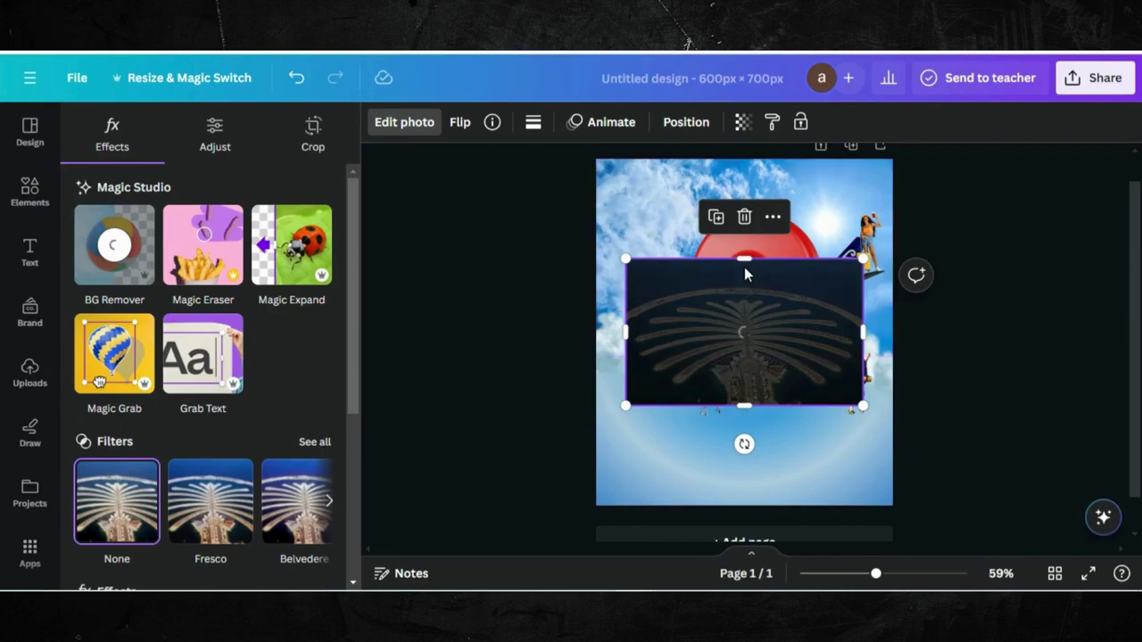
Shrink the palm island cut-out onto the lower part of the pin and layer it behind the frame building and tower.
{"action": "left_click_drag", "start_coordinate": [863, 406], "coordinate": [766, 337]}
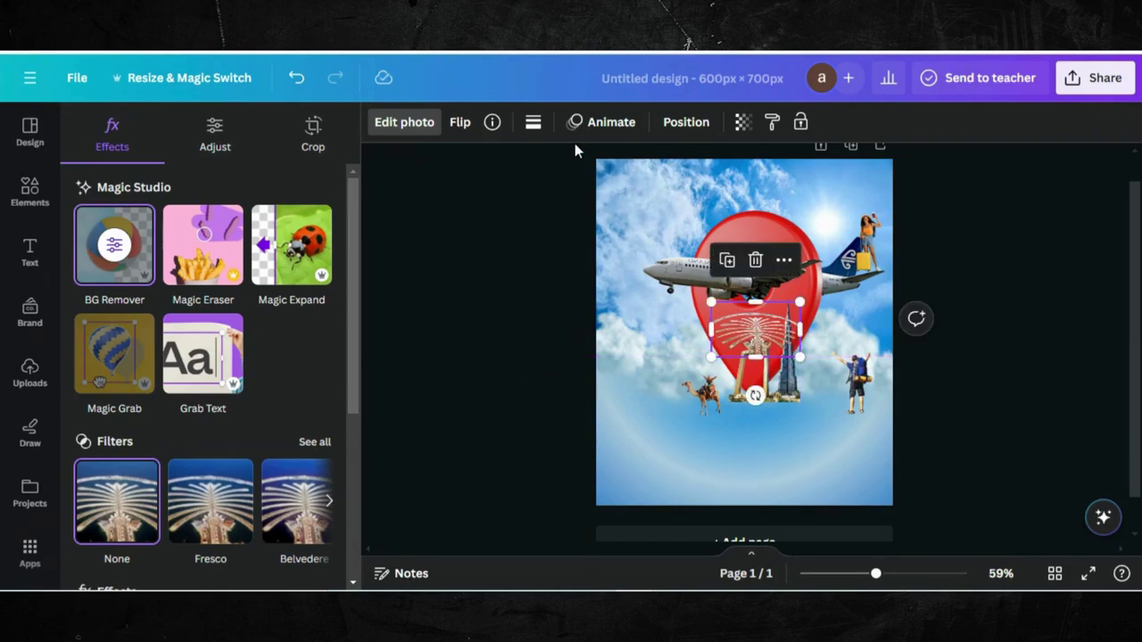
{"action": "left_click", "coordinate": [685, 124]}
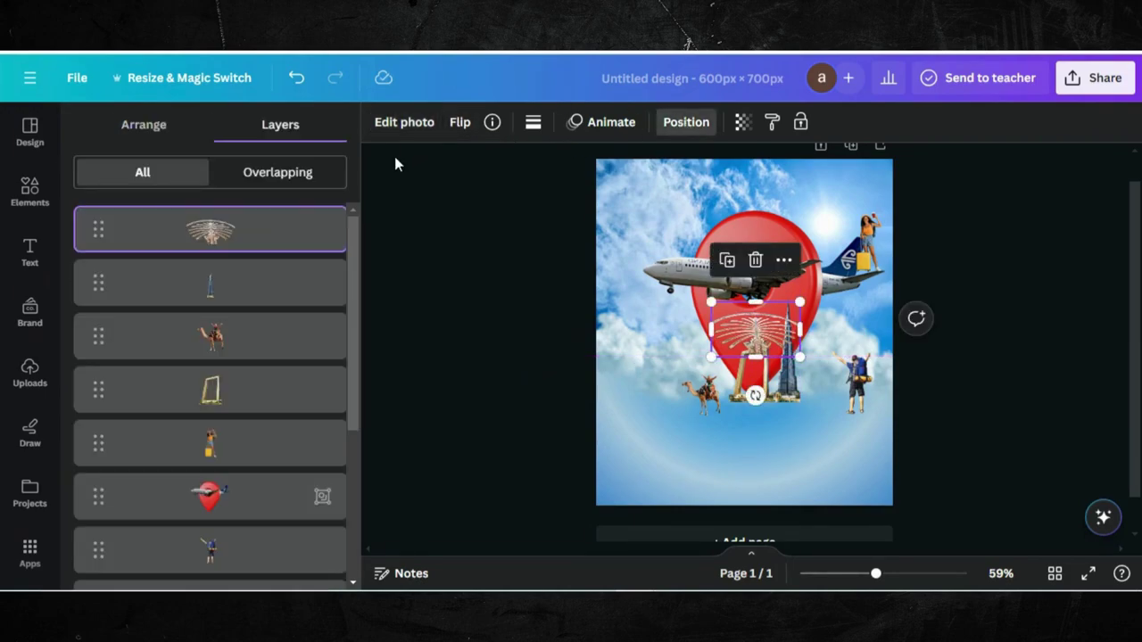
{"action": "left_click_drag", "start_coordinate": [239, 250], "coordinate": [247, 490]}
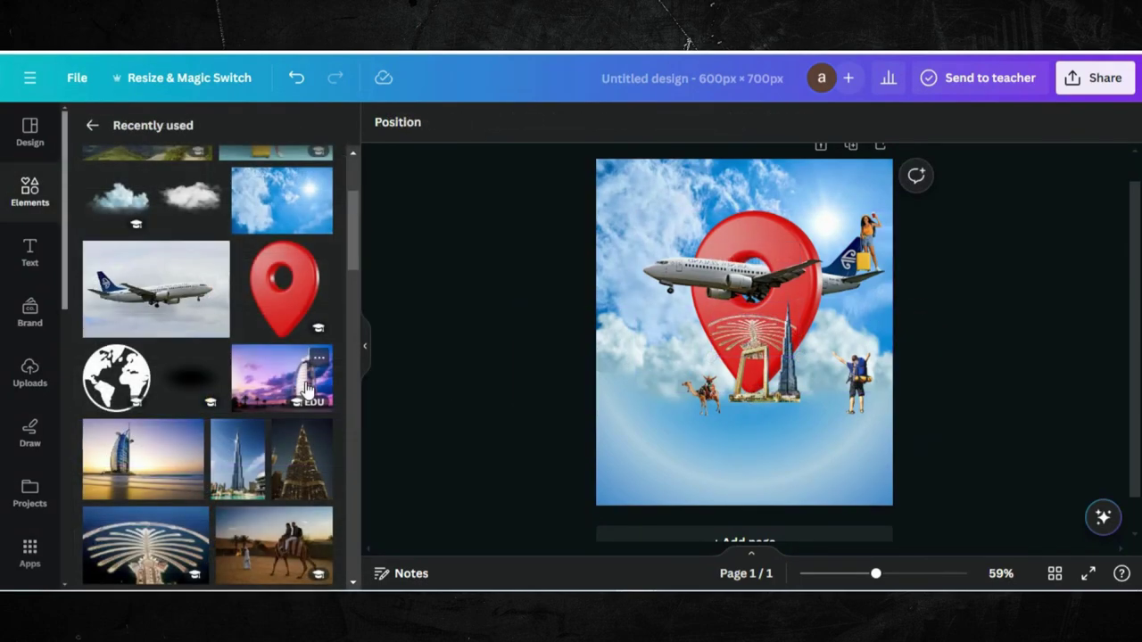
Add the recently used photo of the Burj Al Arab against the purple sunset sky and remove its background.
{"action": "left_click", "coordinate": [282, 376]}
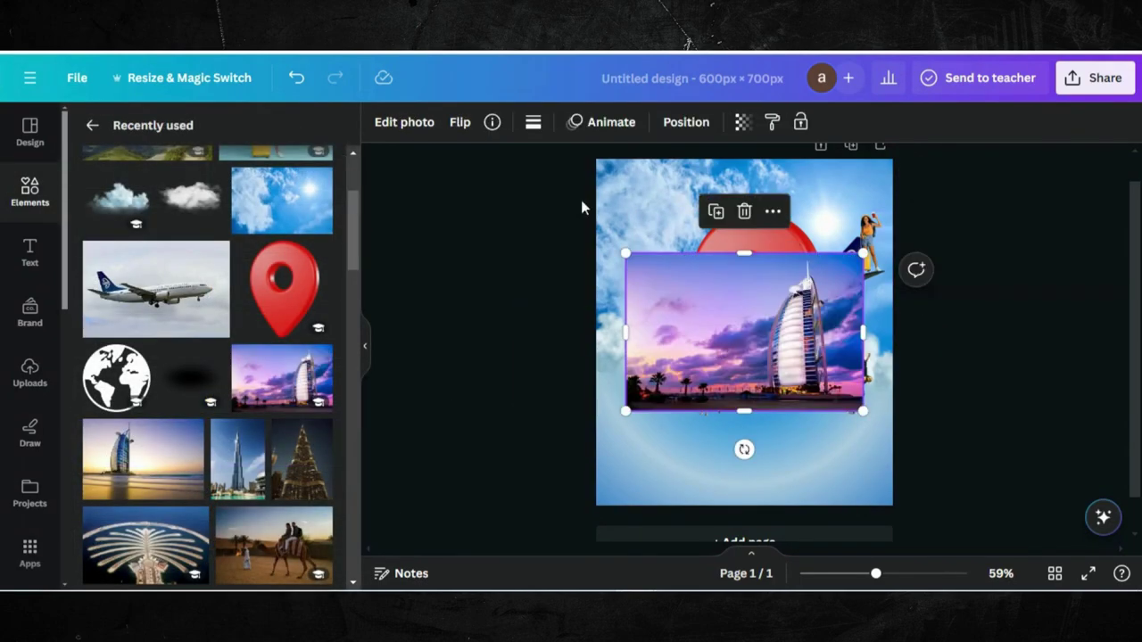
{"action": "left_click", "coordinate": [405, 122]}
{"action": "left_click", "coordinate": [115, 243]}
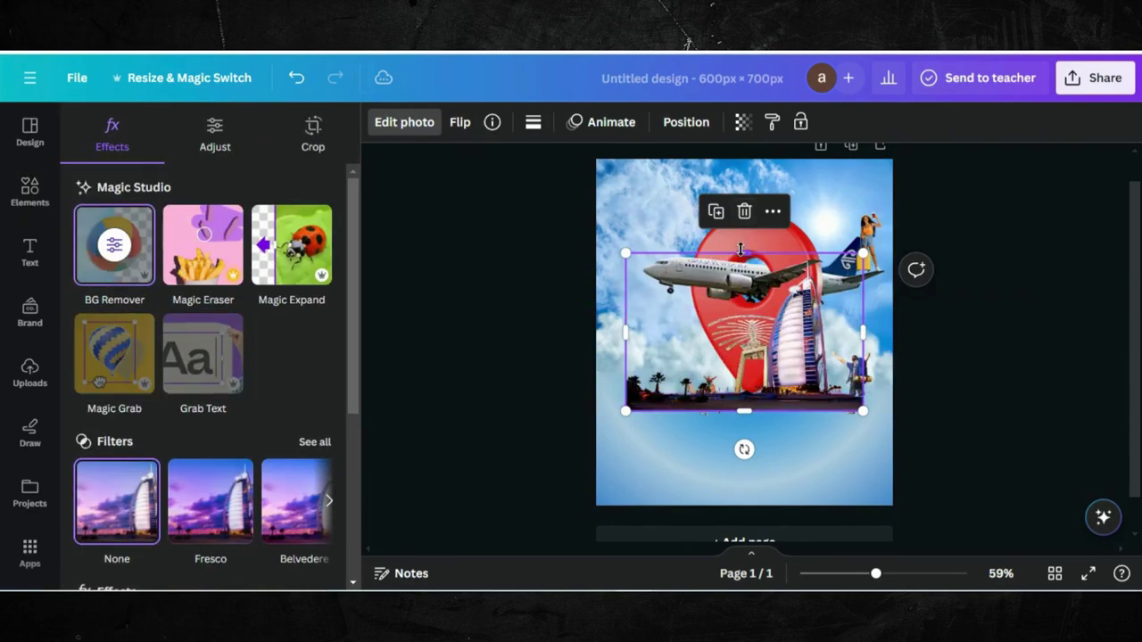
Crop the Burj Al Arab cut-out's left and lower edges, shrink it and place it in the page's upper-left corner.
{"action": "left_click_drag", "start_coordinate": [625, 332], "coordinate": [646, 332]}
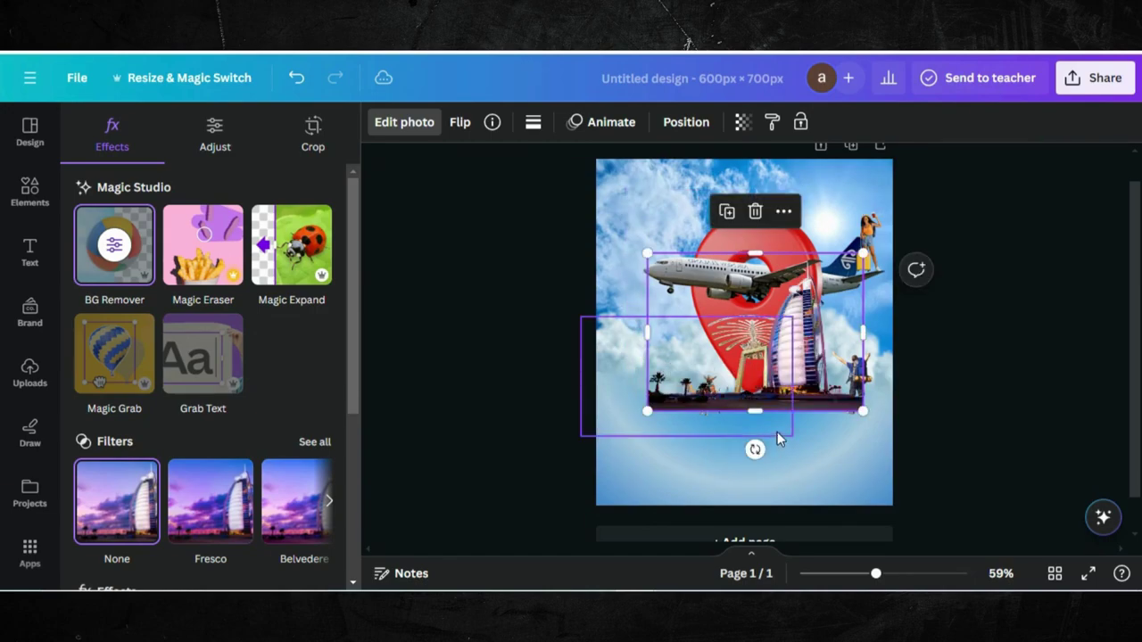
{"action": "left_click_drag", "start_coordinate": [755, 412], "coordinate": [756, 397]}
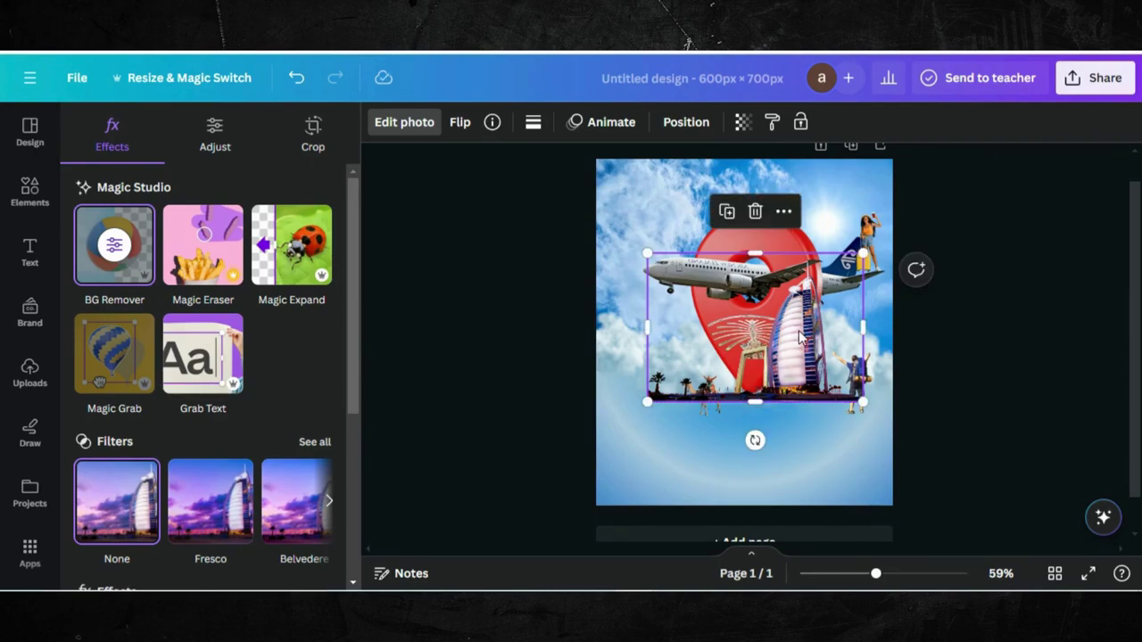
{"action": "scroll", "coordinate": [800, 336], "scroll_direction": "up", "scroll_amount": 1}
{"action": "left_click_drag", "start_coordinate": [773, 316], "coordinate": [697, 203]}
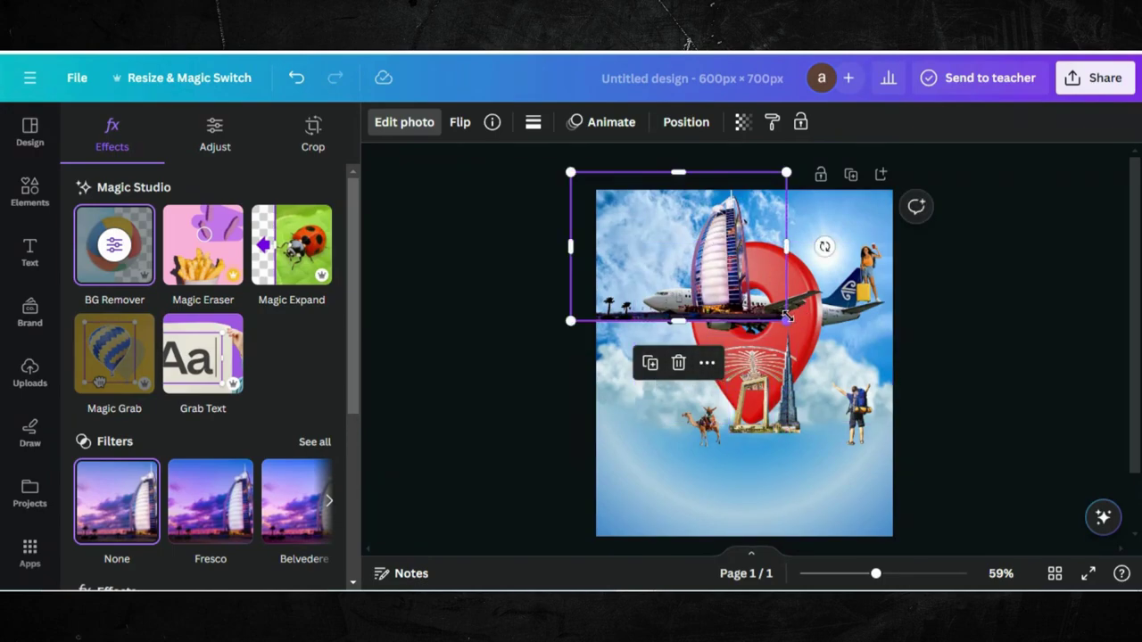
{"action": "left_click_drag", "start_coordinate": [769, 308], "coordinate": [669, 280]}
{"action": "mouse_move", "coordinate": [639, 234]}
{"action": "left_mouse_down"}
{"action": "mouse_move", "coordinate": [654, 250]}
{"action": "mouse_move", "coordinate": [666, 244]}
{"action": "mouse_move", "coordinate": [611, 231]}
{"action": "mouse_move", "coordinate": [627, 240]}
{"action": "left_mouse_up"}
{"action": "left_click_drag", "start_coordinate": [686, 266], "coordinate": [656, 263]}
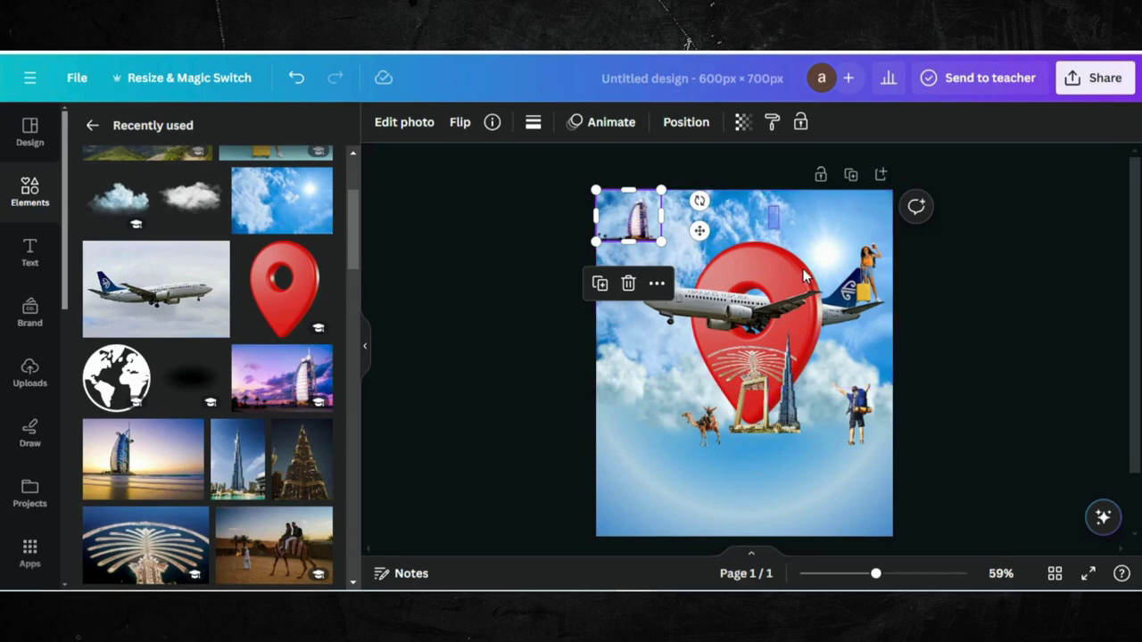
Group the pin, airplane, travelers and landmarks and move them lower on the page, then lower the camel cut-out to match.
{"action": "left_click", "coordinate": [874, 457]}
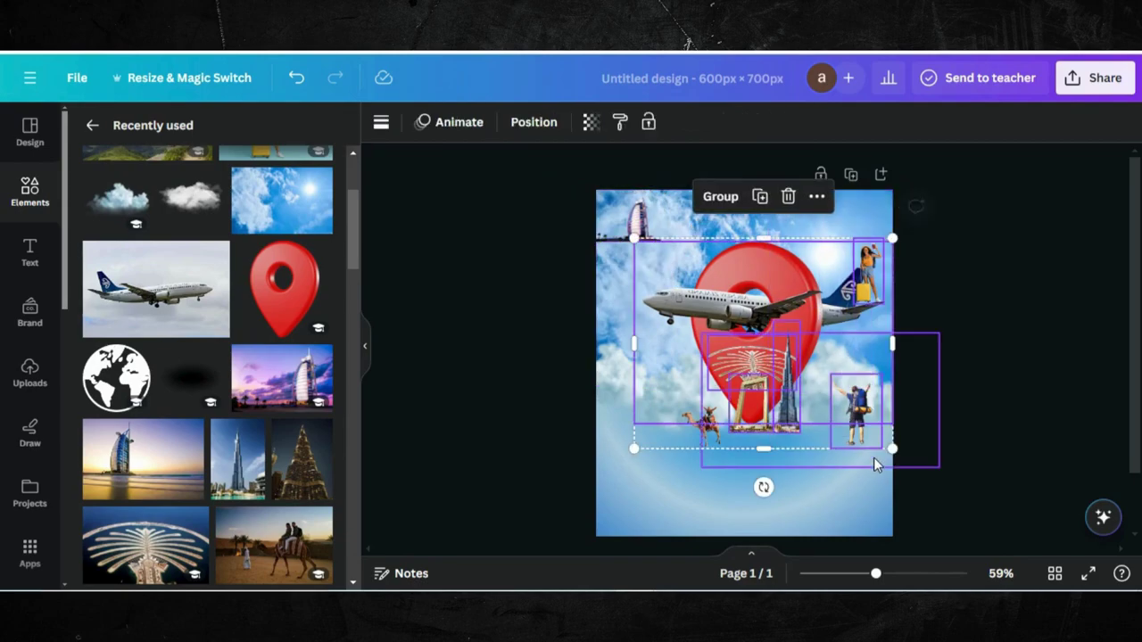
{"action": "left_click", "coordinate": [719, 198]}
{"action": "left_click_drag", "start_coordinate": [740, 314], "coordinate": [740, 322]}
{"action": "left_click", "coordinate": [696, 425]}
{"action": "left_click_drag", "start_coordinate": [696, 426], "coordinate": [690, 447]}
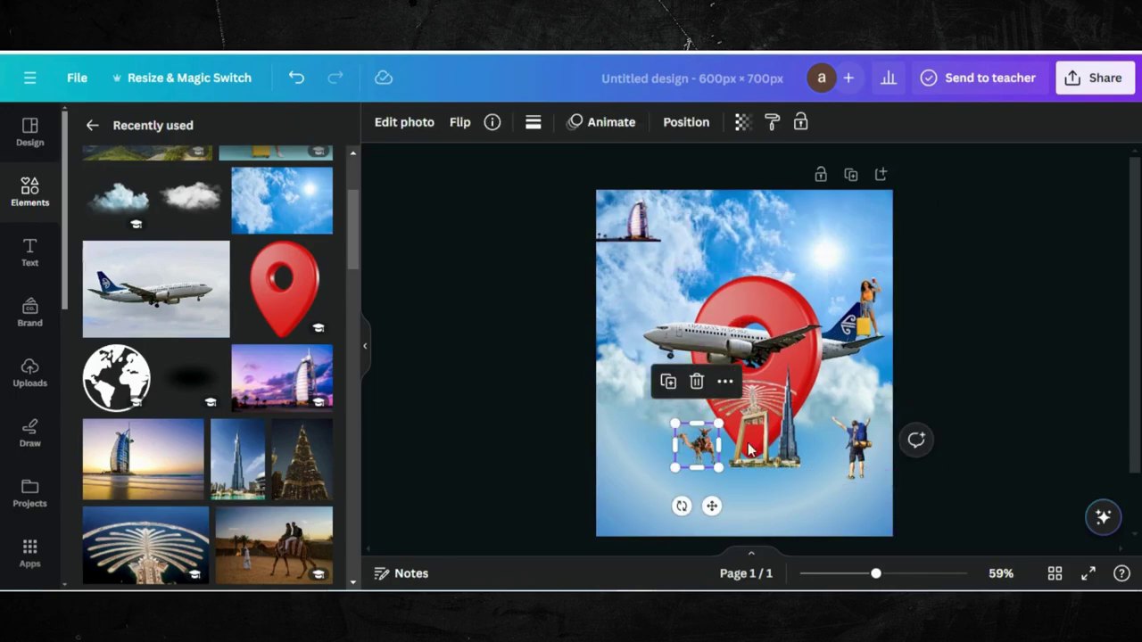
Enlarge the Burj Al Arab cut-out slightly from its lower-right corner, keeping it in the page's upper-left corner.
{"action": "left_click", "coordinate": [794, 448]}
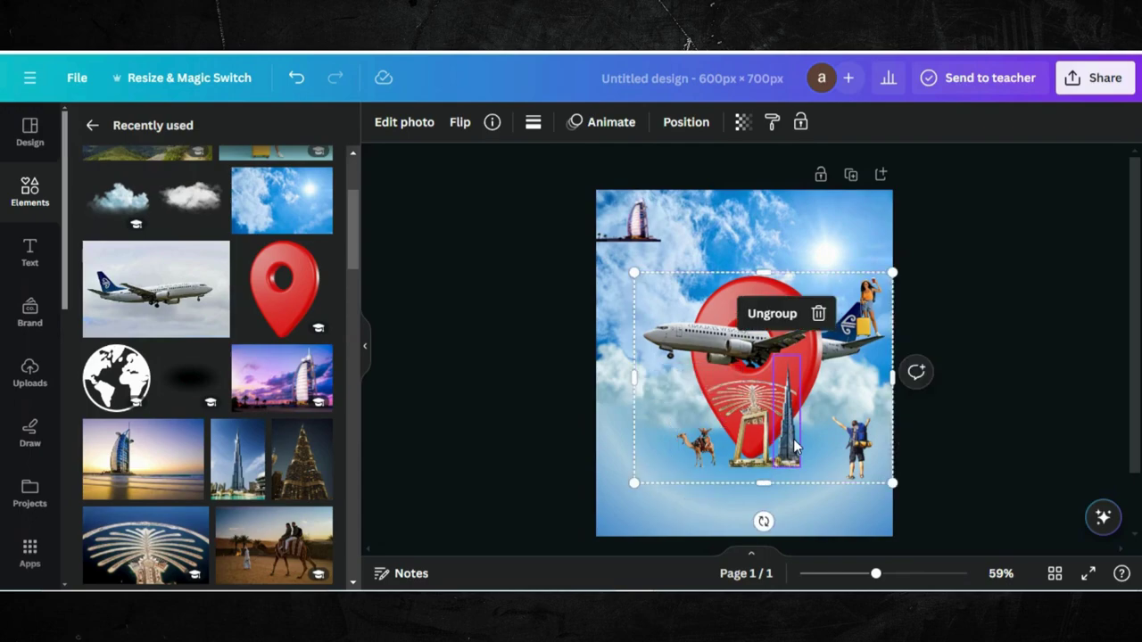
{"action": "left_click", "coordinate": [636, 219]}
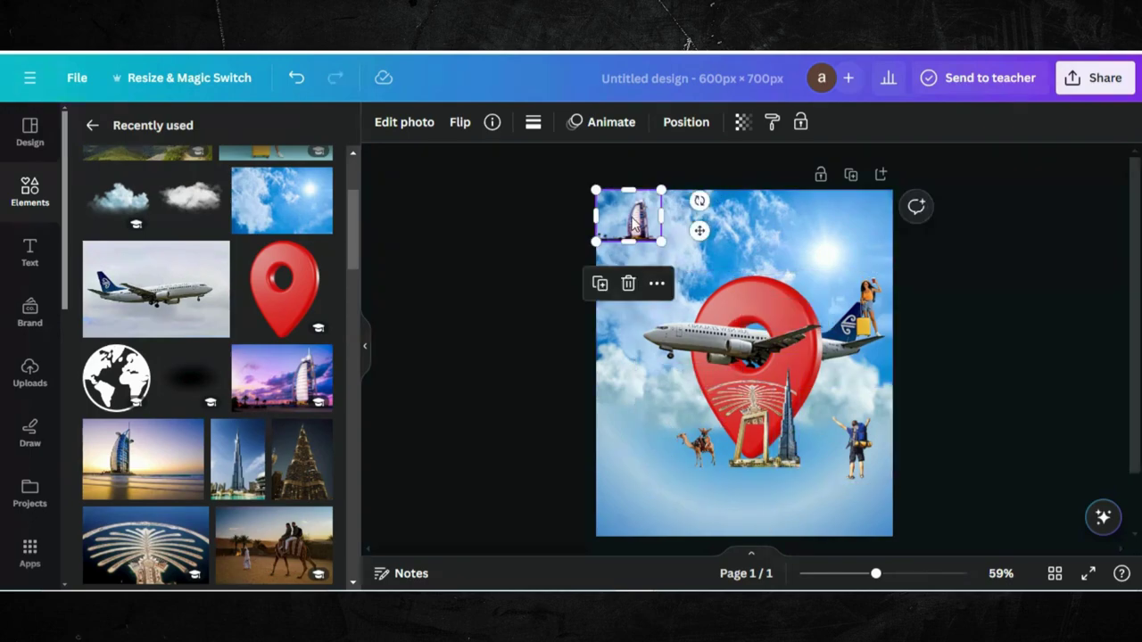
{"action": "left_click_drag", "start_coordinate": [662, 242], "coordinate": [675, 252]}
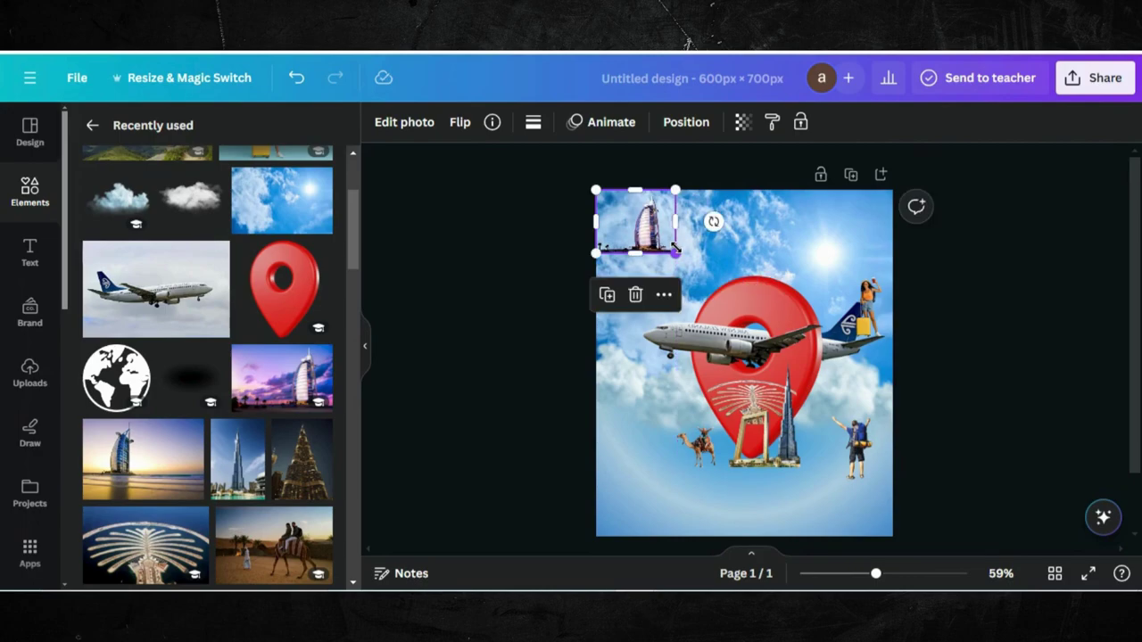
Add a heading that reads "DUBAI".
{"action": "left_click", "coordinate": [29, 251]}
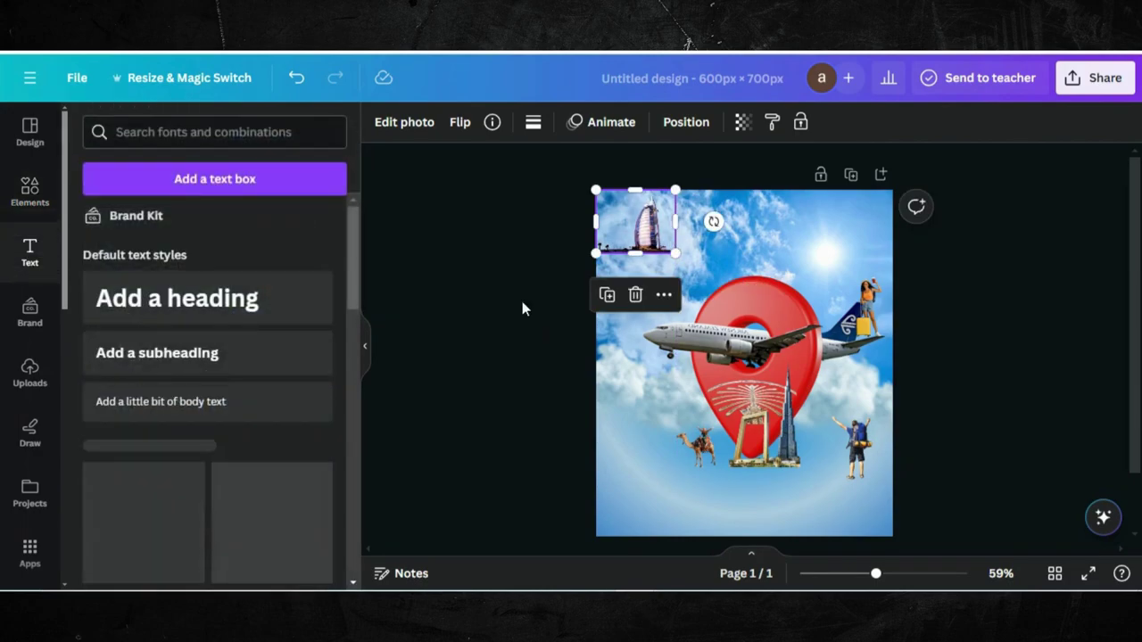
{"action": "left_click", "coordinate": [215, 303]}
{"action": "type", "text": "DUBAI"}
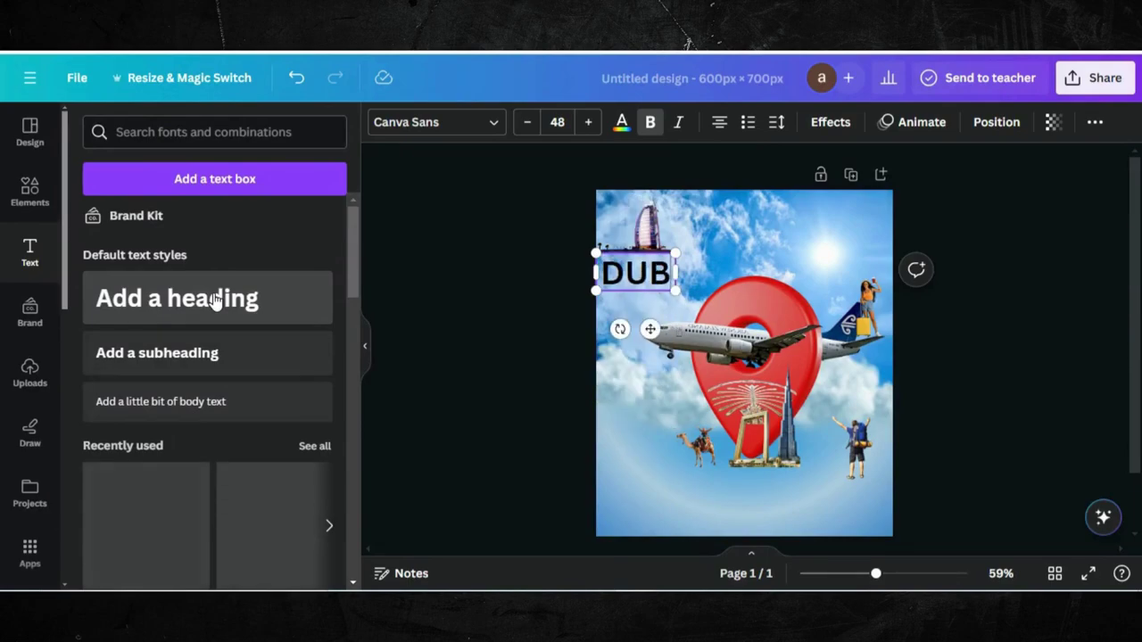
Search the fonts for "210" and apply 210 수퍼사이즈 Black Box to the DUBAI heading.
{"action": "left_click", "coordinate": [493, 122]}
{"action": "left_click", "coordinate": [196, 174]}
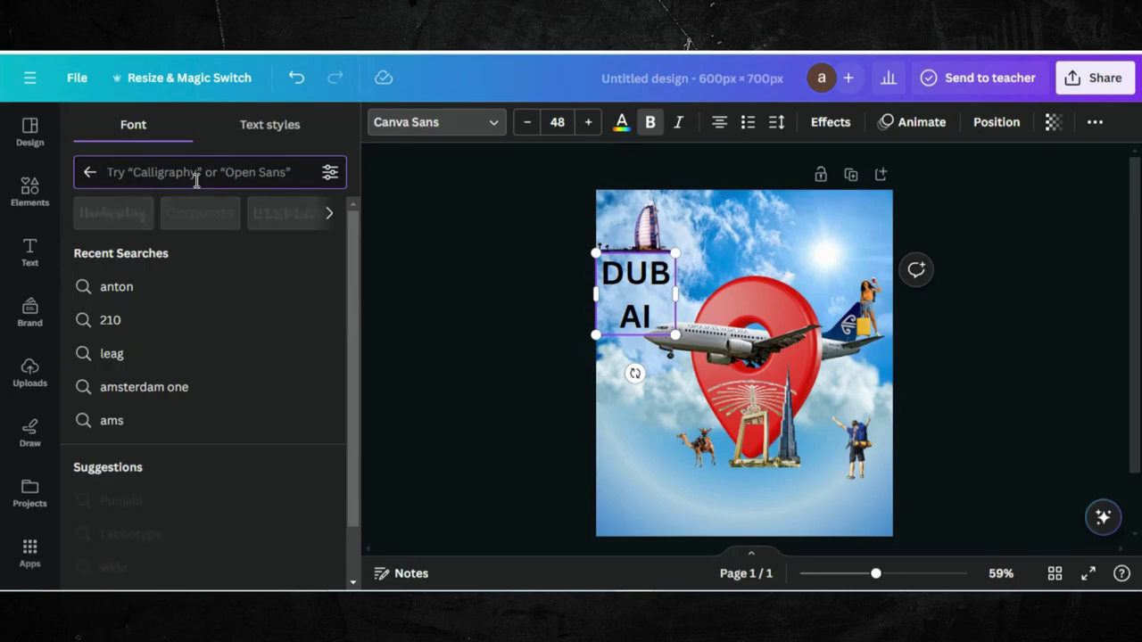
{"action": "type", "text": "210"}
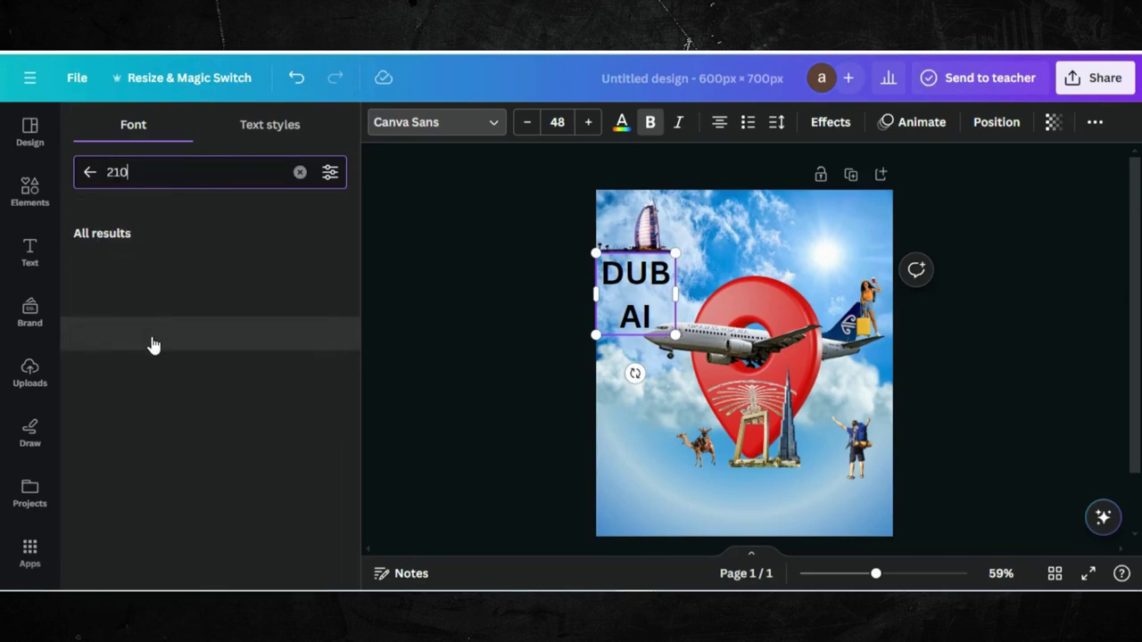
{"action": "scroll", "coordinate": [153, 345], "scroll_direction": "down", "scroll_amount": 5}
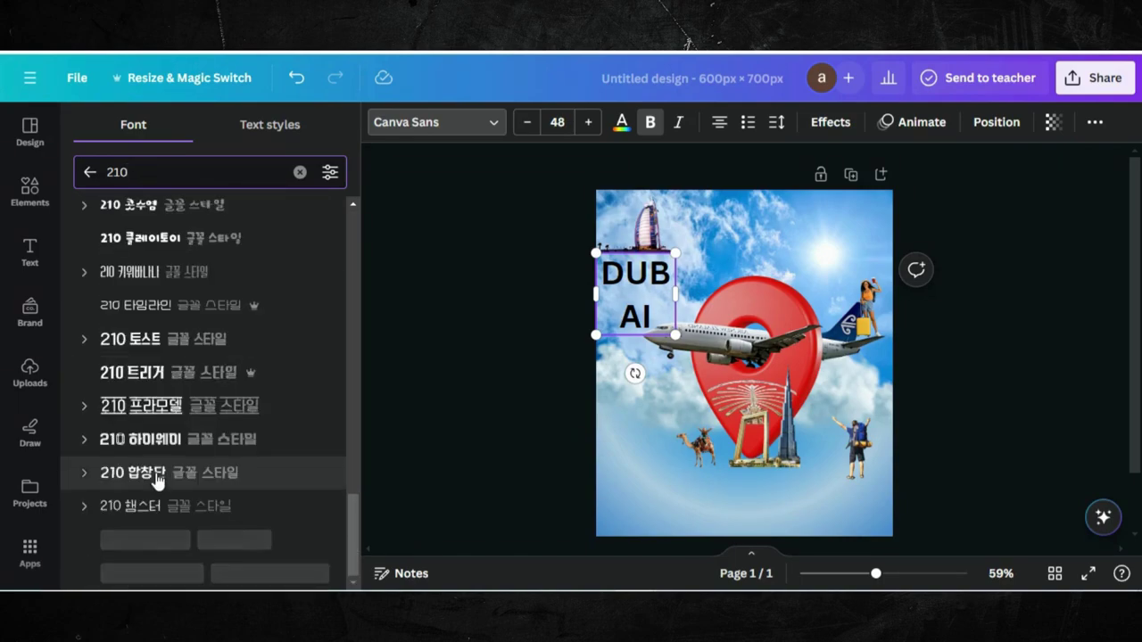
{"action": "left_click", "coordinate": [199, 574]}
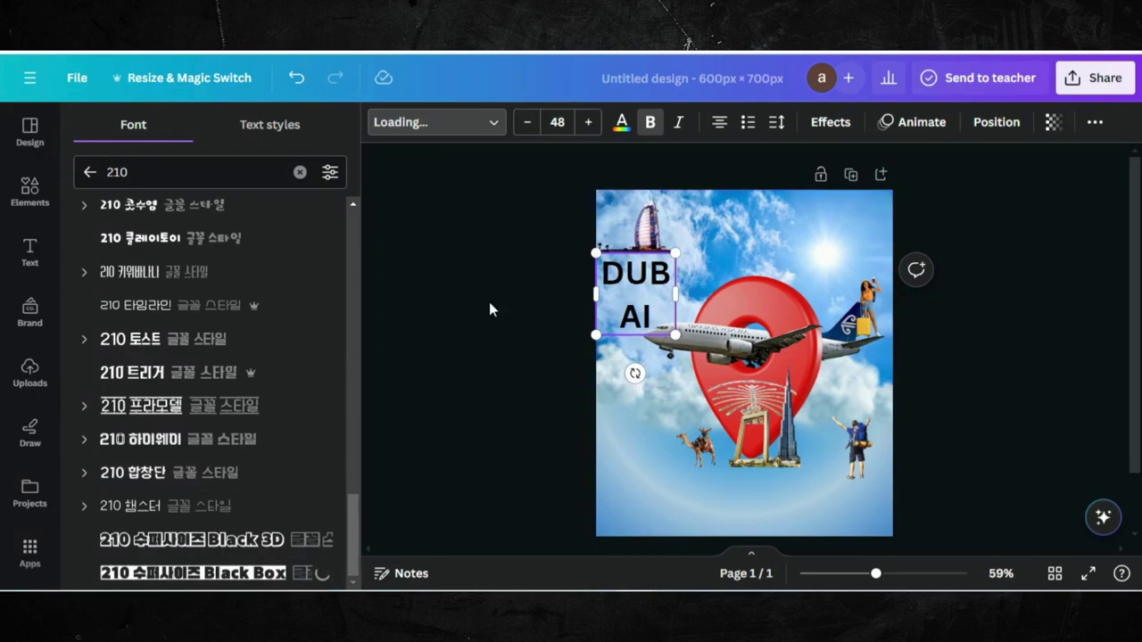
Widen the DUBAI heading to fit on one line and place it directly beside the Burj Al Arab cut-out.
{"action": "left_click_drag", "start_coordinate": [676, 294], "coordinate": [765, 231]}
{"action": "left_click", "coordinate": [784, 234]}
{"action": "left_click", "coordinate": [688, 273]}
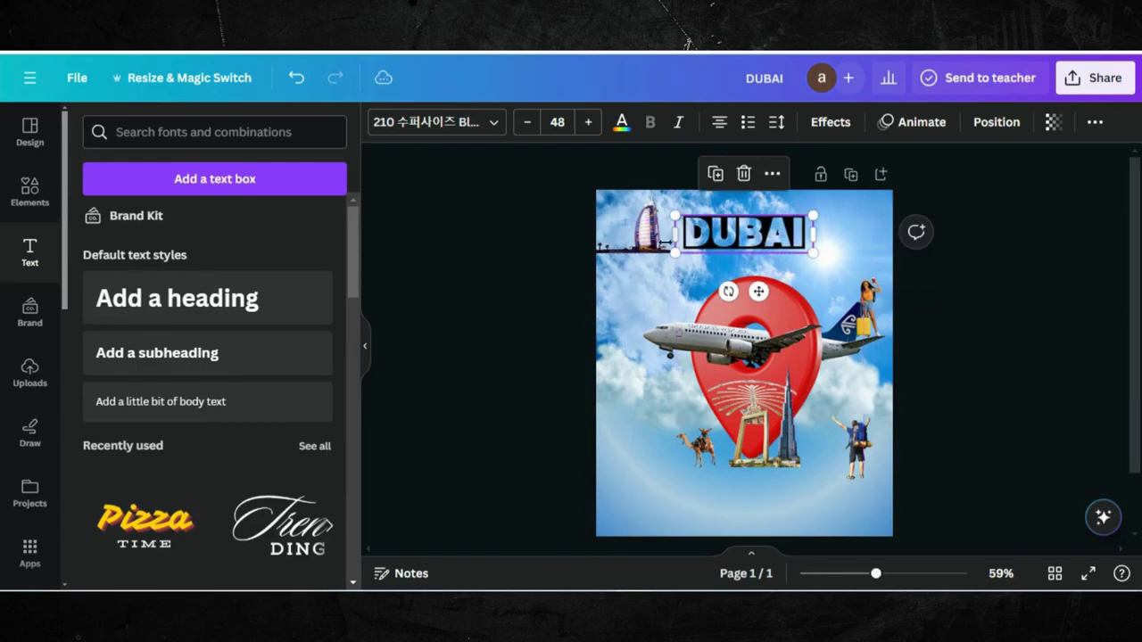
{"action": "left_click", "coordinate": [676, 250]}
{"action": "left_click_drag", "start_coordinate": [677, 223], "coordinate": [687, 244]}
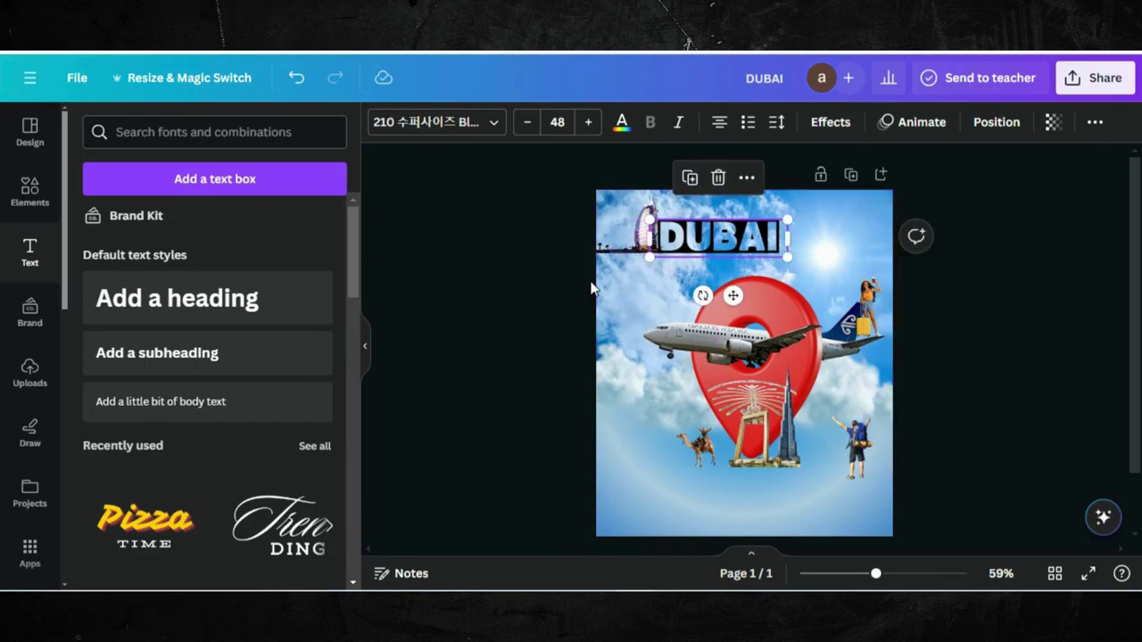
Enlarge the DUBAI heading to size 63.7 and nudge it into line with the base of the Burj Al Arab cut-out.
{"action": "left_click", "coordinate": [548, 288]}
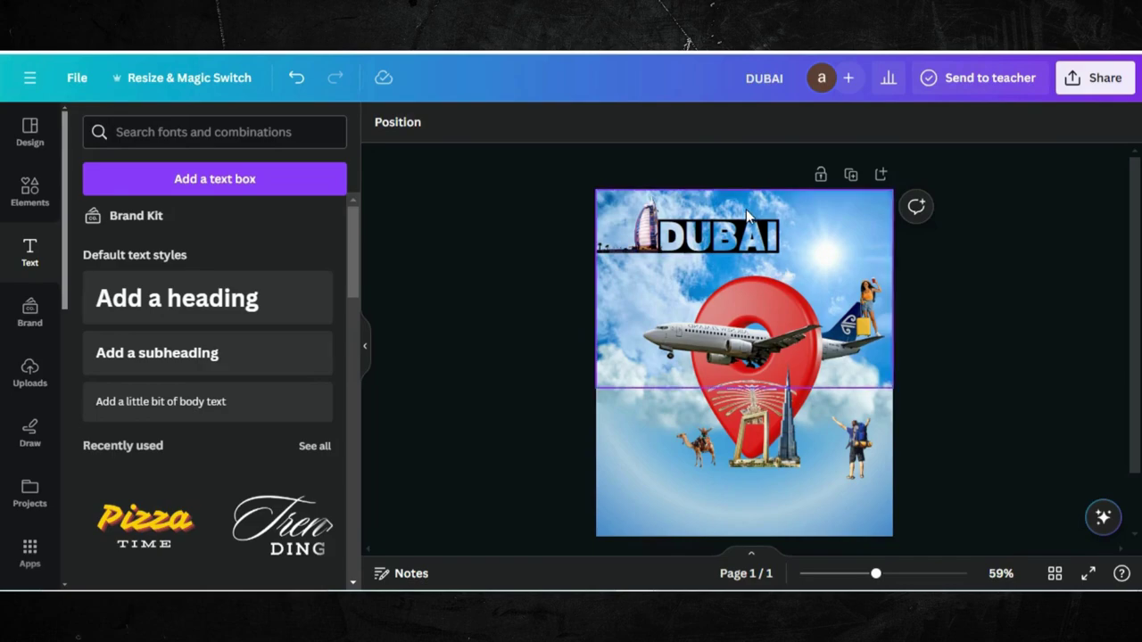
{"action": "left_click", "coordinate": [781, 223]}
{"action": "left_click_drag", "start_coordinate": [789, 212], "coordinate": [814, 195]}
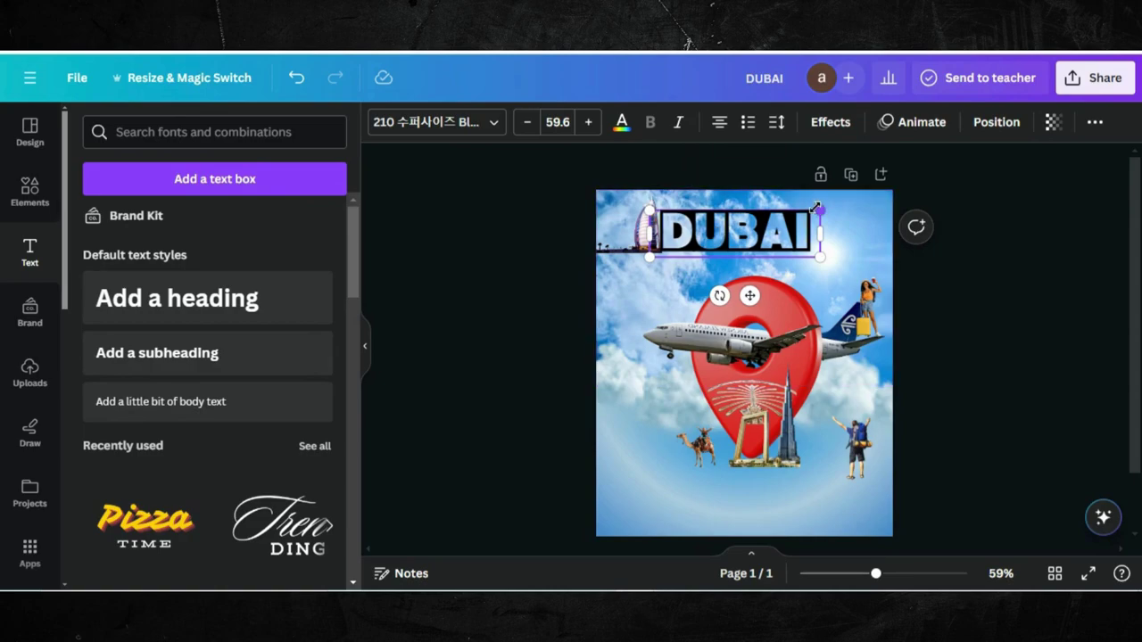
{"action": "left_click_drag", "start_coordinate": [816, 208], "coordinate": [828, 205]}
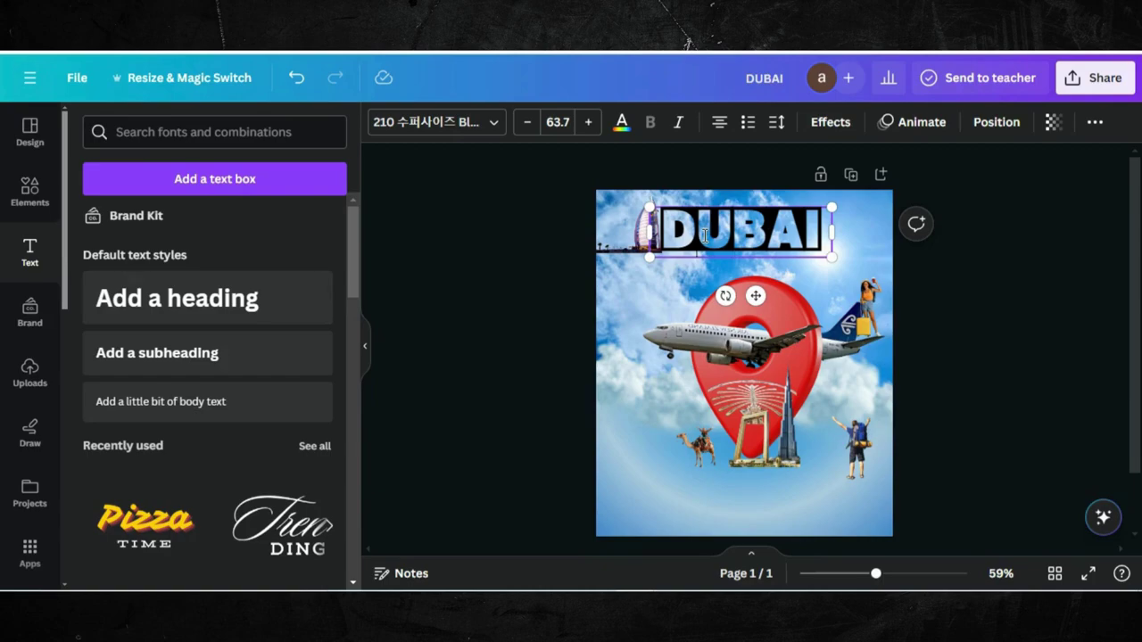
{"action": "left_click", "coordinate": [661, 281]}
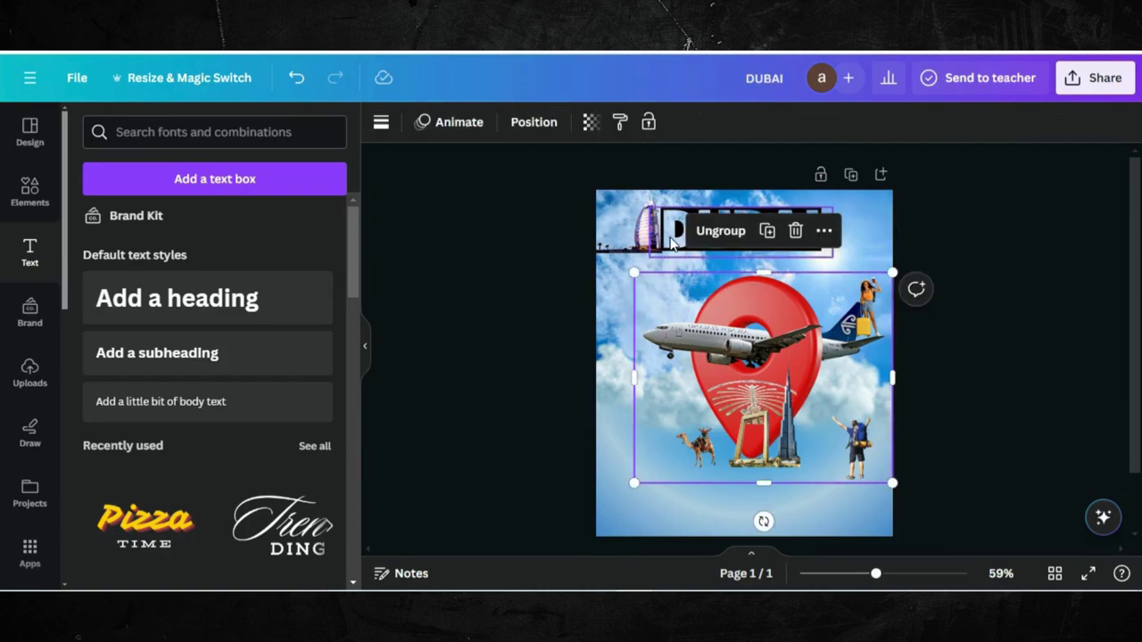
{"action": "left_click", "coordinate": [674, 243]}
{"action": "left_click", "coordinate": [674, 244]}
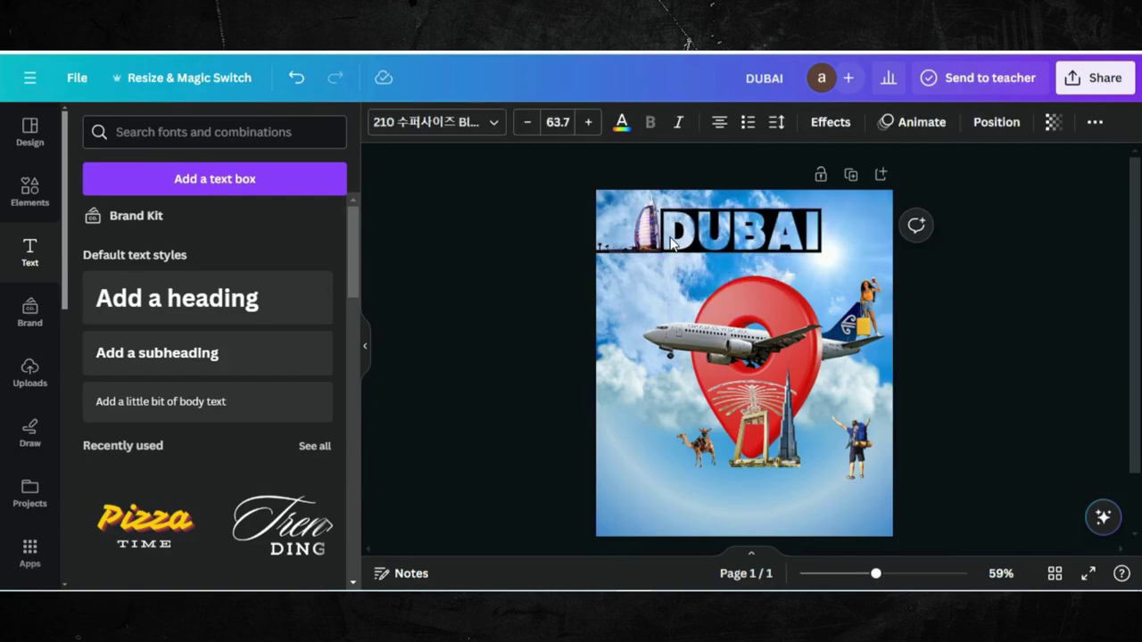
{"action": "key", "text": "Escape"}
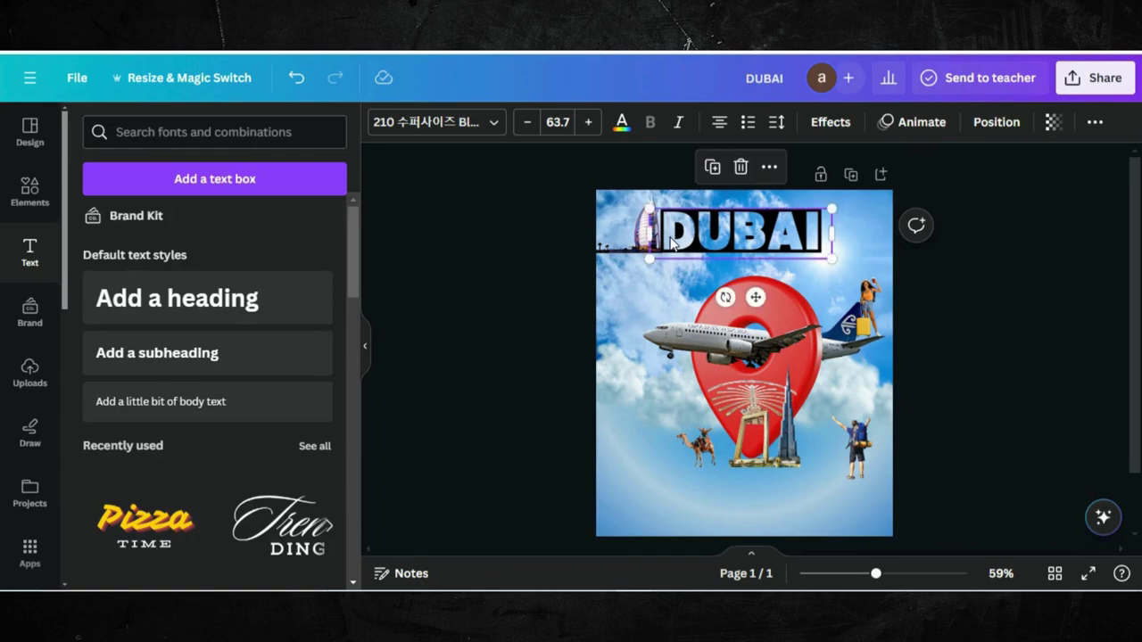
Add a subheading that reads "Travel To Your Dream Place".
{"action": "left_click", "coordinate": [624, 290]}
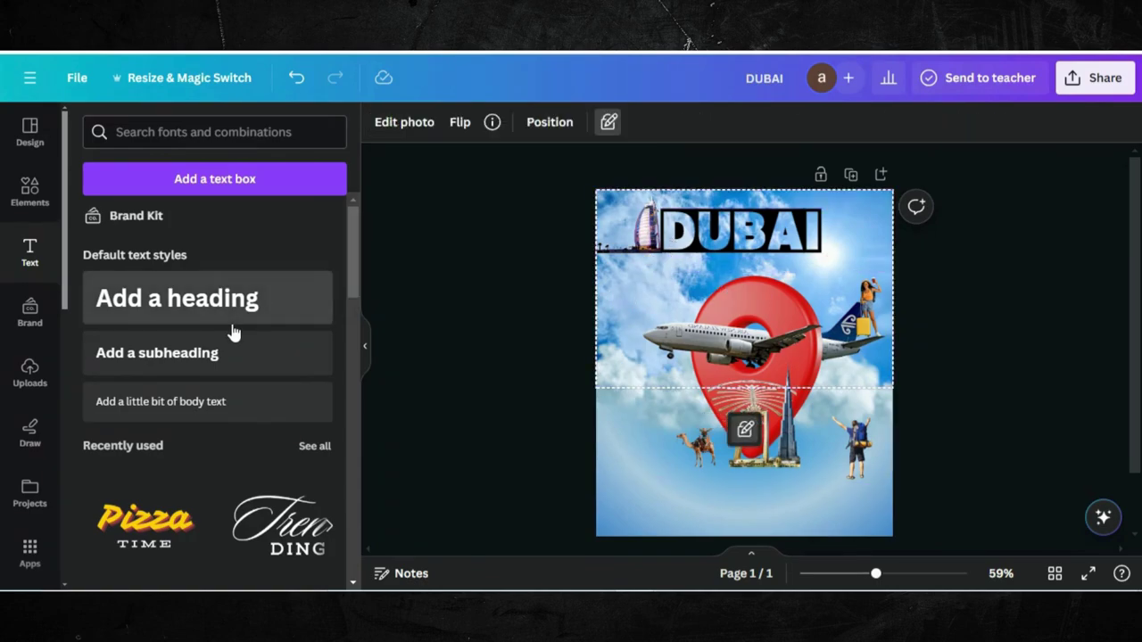
{"action": "left_click", "coordinate": [181, 367]}
{"action": "type", "text": "Tra"}
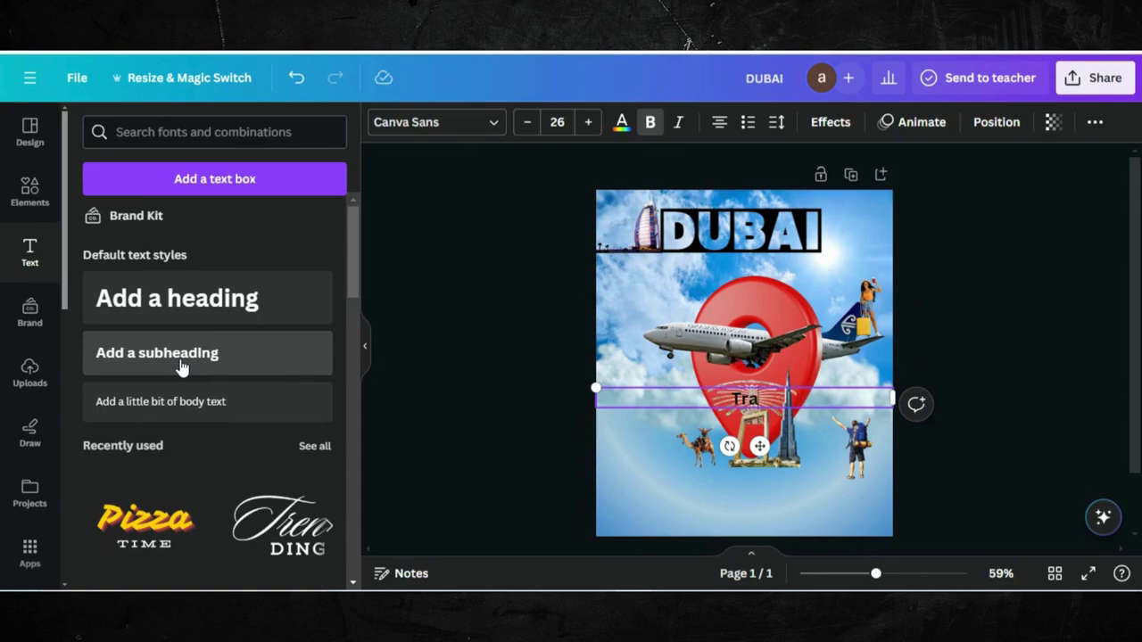
{"action": "type", "text": "vel To Yo"}
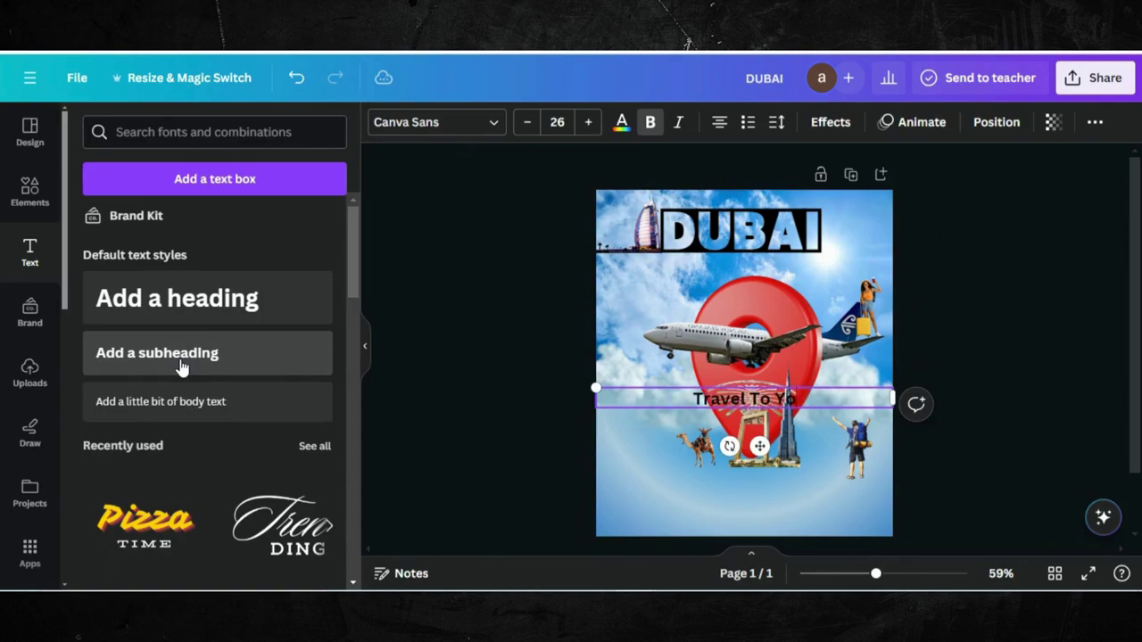
{"action": "type", "text": "ur Dre"}
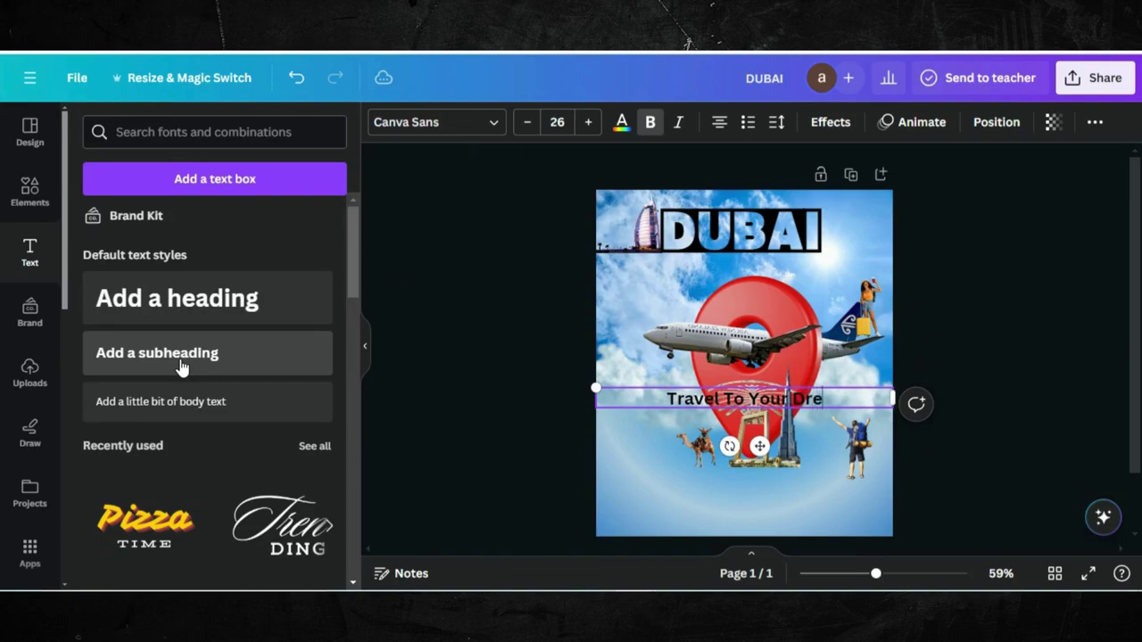
{"action": "type", "text": "am Place"}
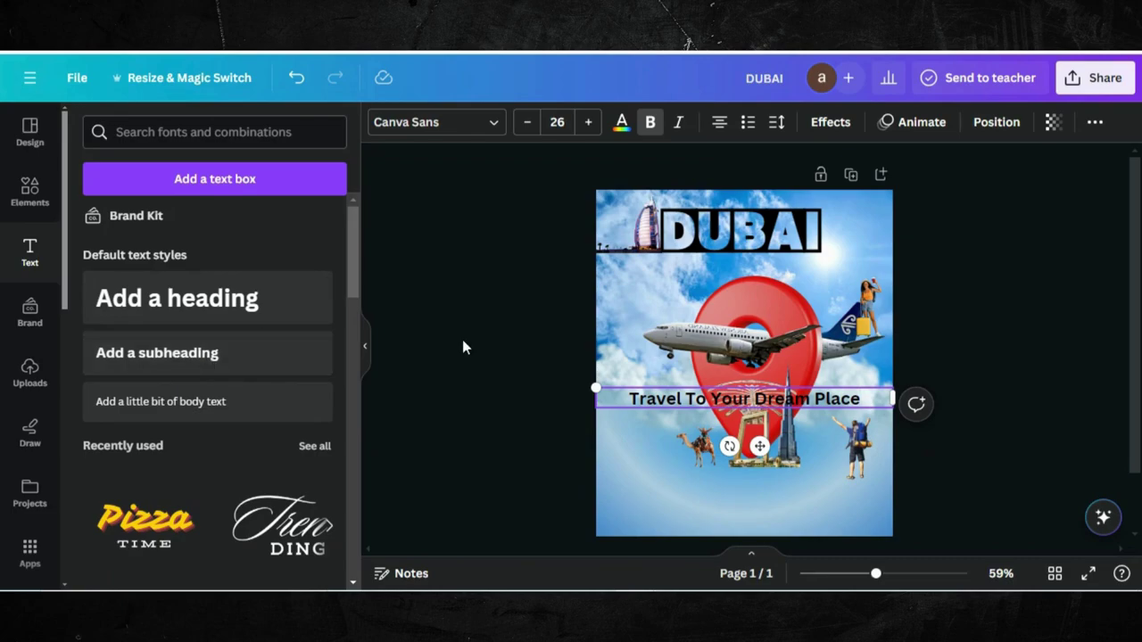
Search the fonts for "anto" and apply Antonio to the tagline.
{"action": "left_click", "coordinate": [493, 124]}
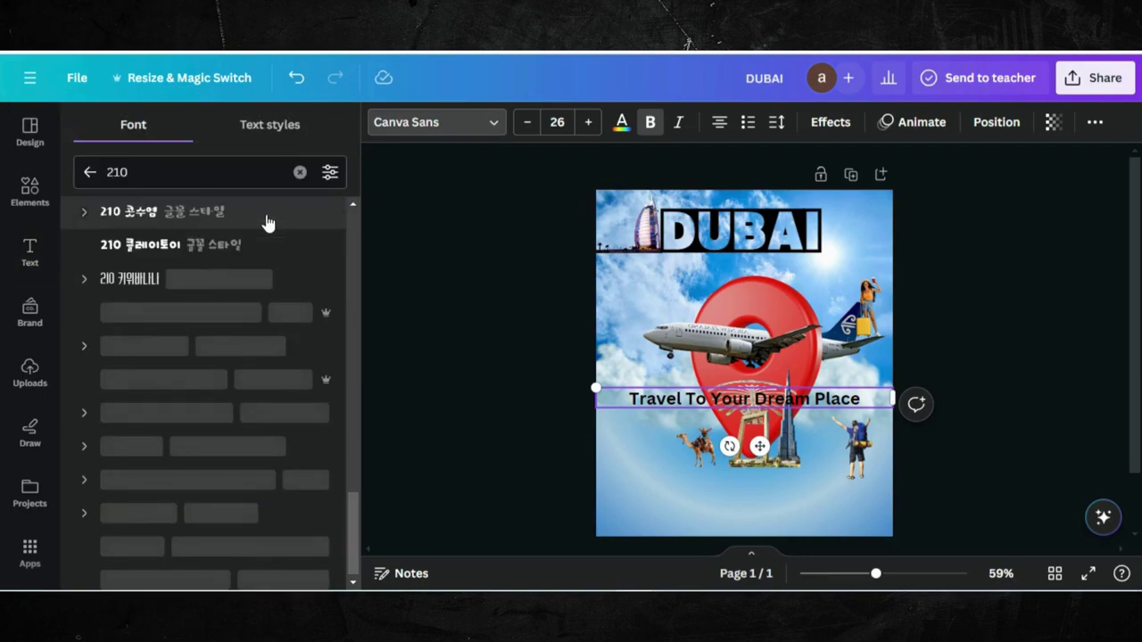
{"action": "left_click", "coordinate": [300, 172]}
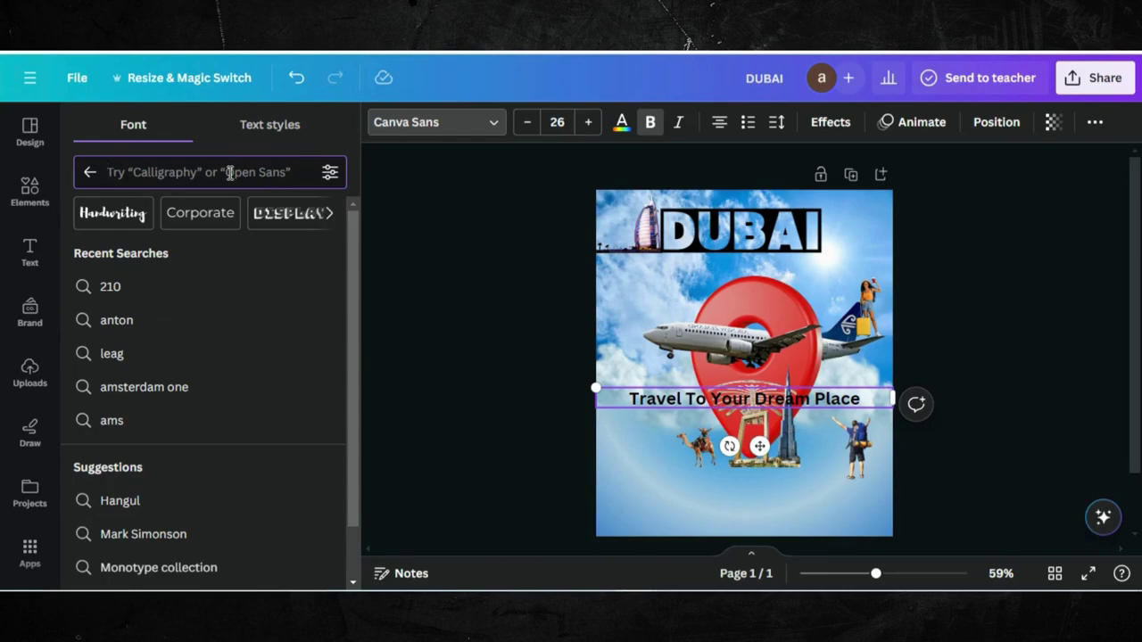
{"action": "type", "text": "anto"}
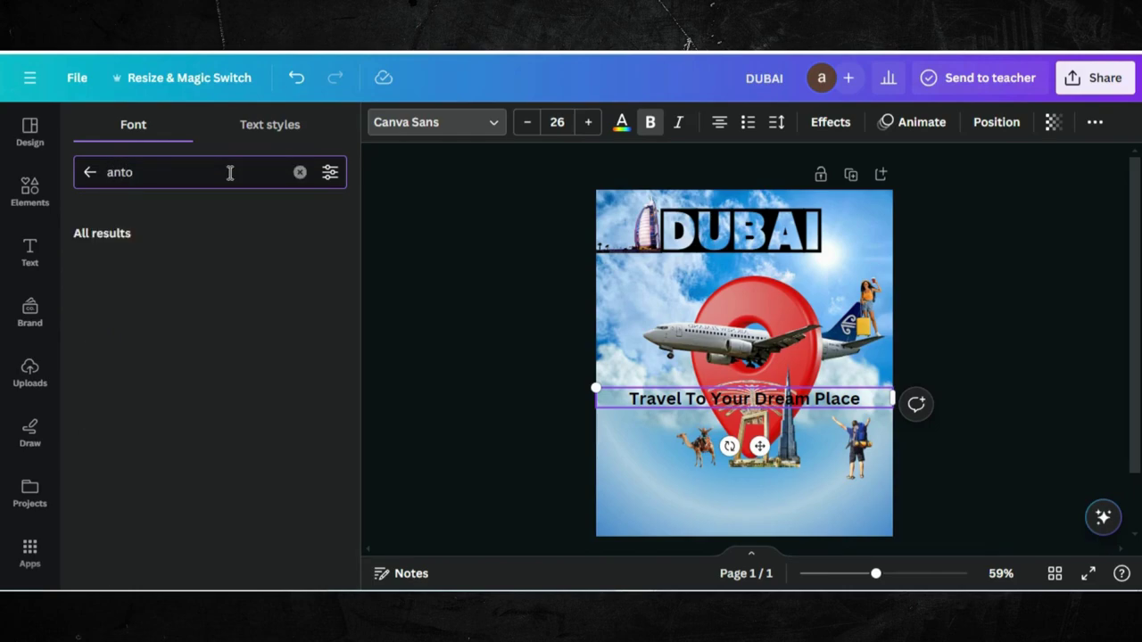
{"action": "left_click", "coordinate": [149, 296]}
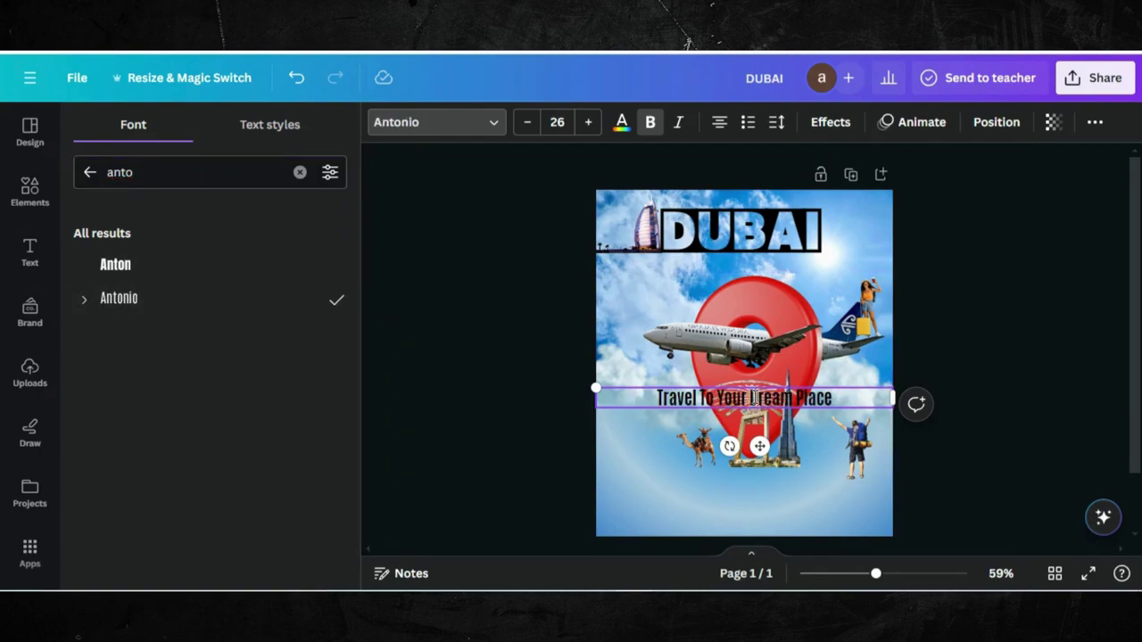
Shrink the tagline to size 23.1 and place it directly below the DUBAI heading.
{"action": "left_click_drag", "start_coordinate": [595, 389], "coordinate": [629, 390]}
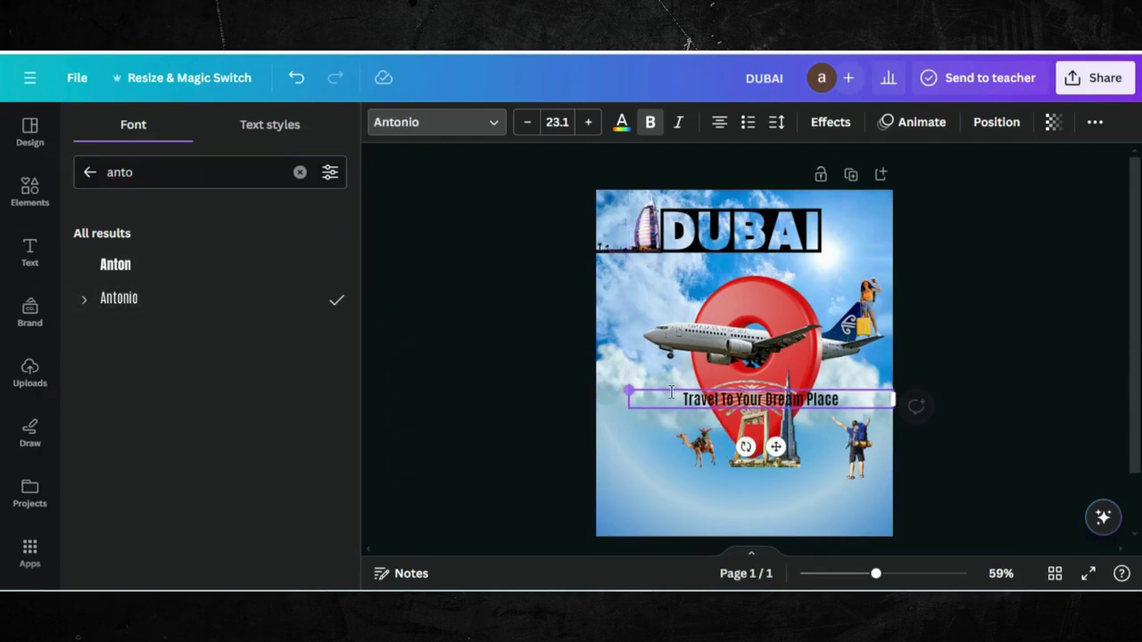
{"action": "left_click", "coordinate": [842, 399]}
{"action": "left_click_drag", "start_coordinate": [841, 400], "coordinate": [868, 264]}
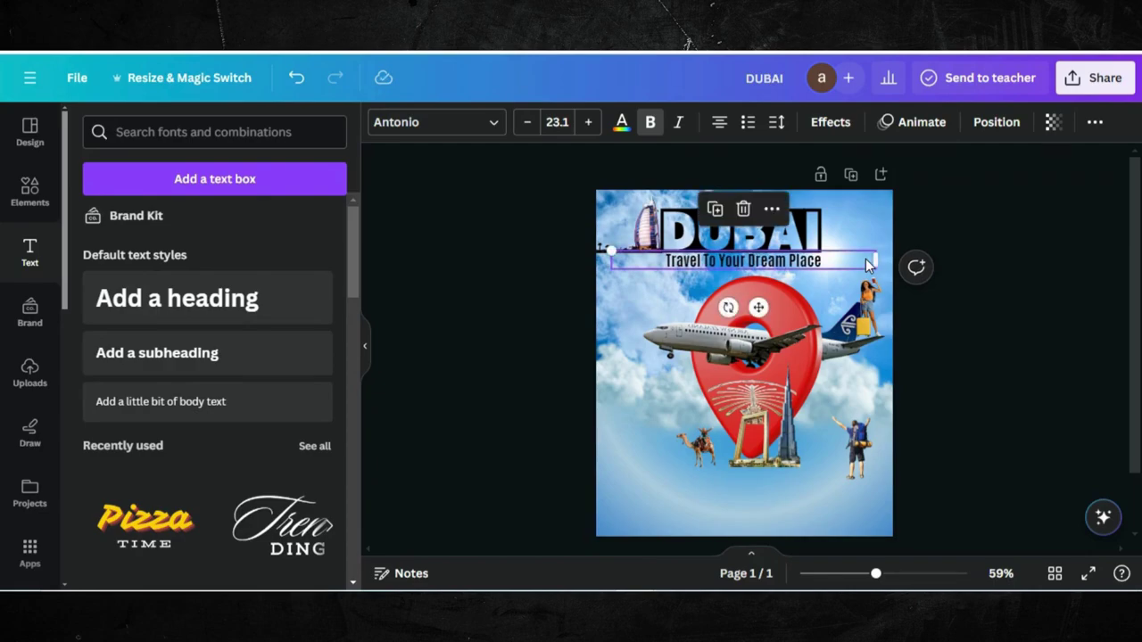
Color the tagline dark gray from the photo colors and check its alignment with the DUBAI heading.
{"action": "left_click", "coordinate": [622, 122]}
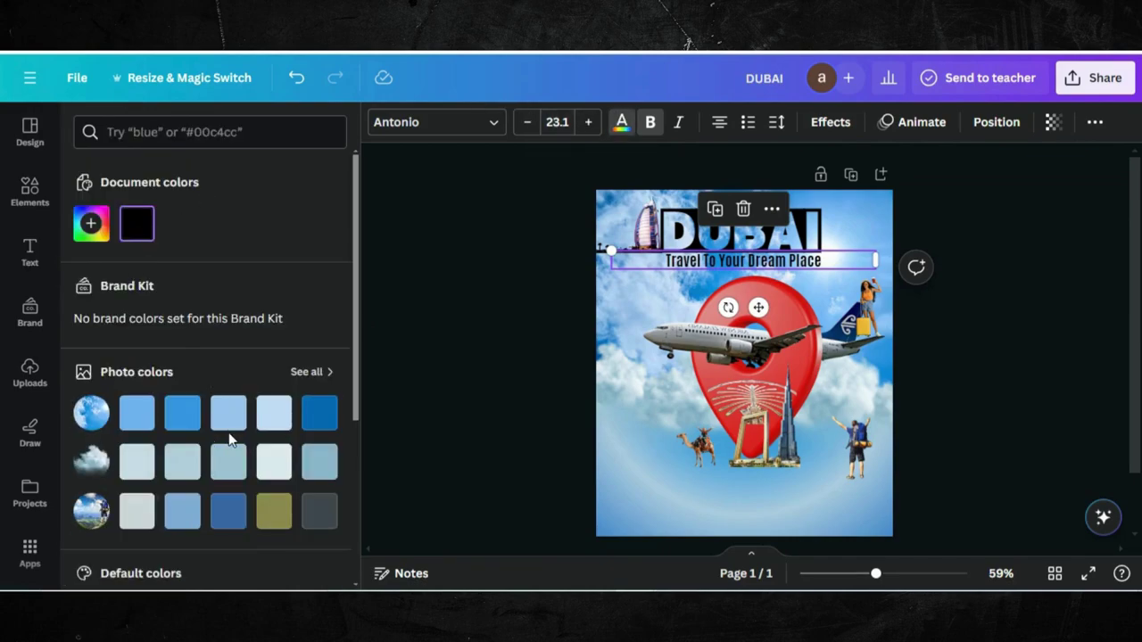
{"action": "left_click", "coordinate": [319, 513]}
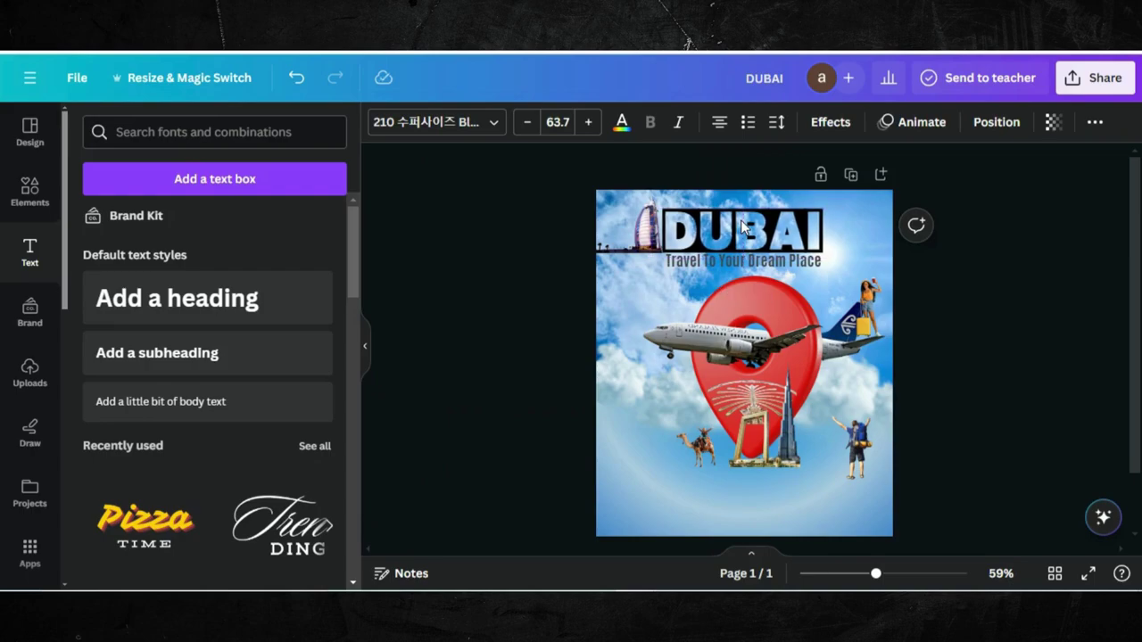
{"action": "left_click", "coordinate": [742, 220]}
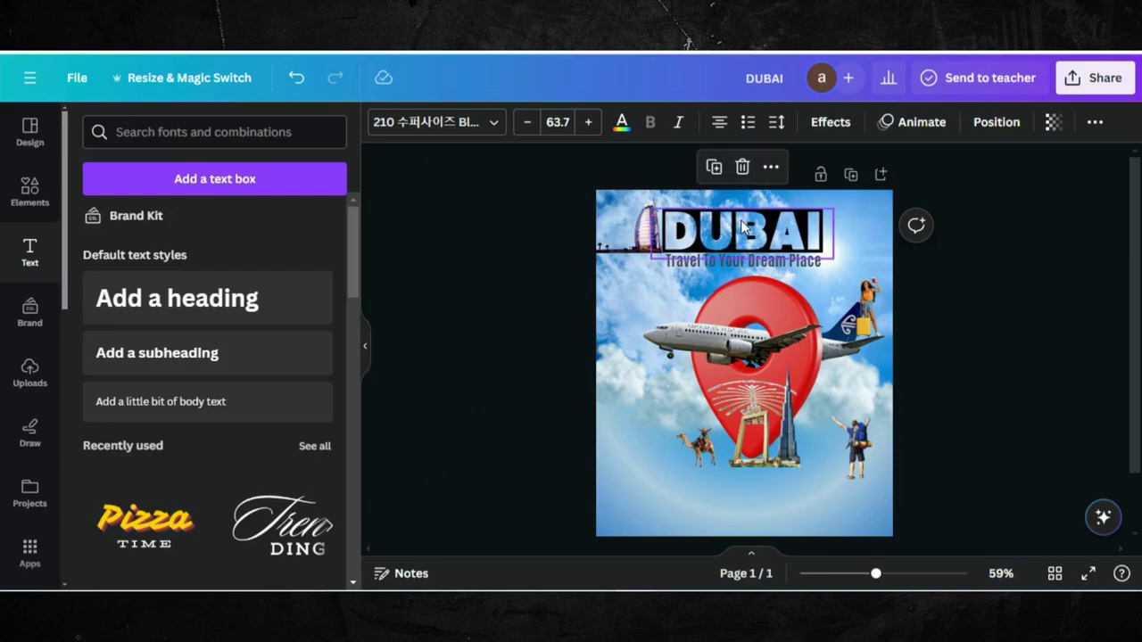
{"action": "left_click", "coordinate": [769, 264]}
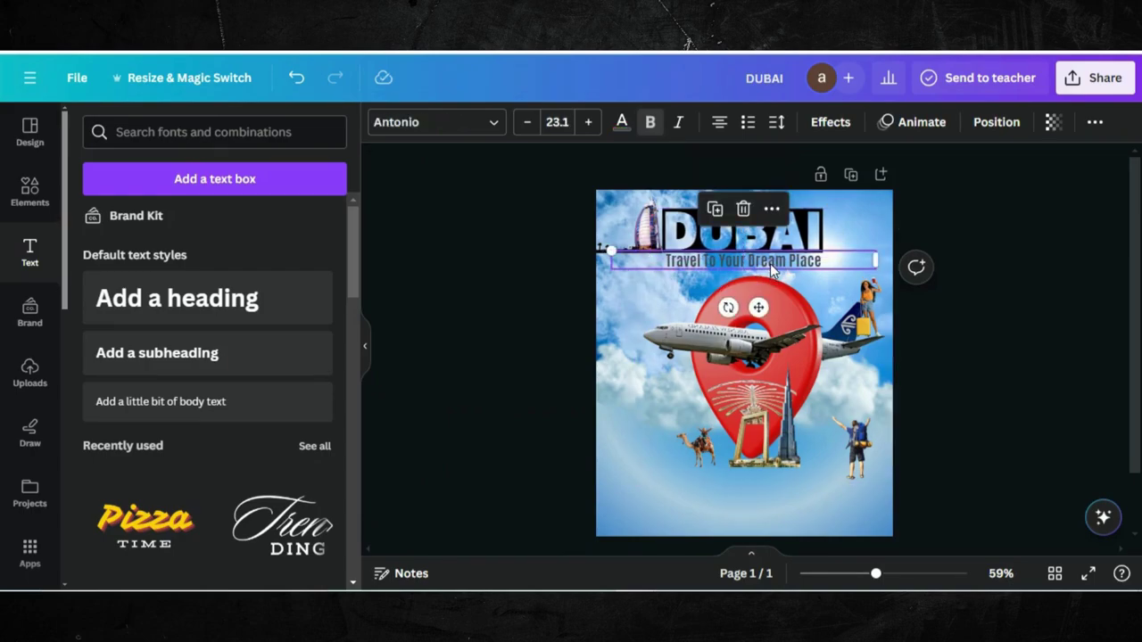
Add the recently used globe graphic, shrink it and place it beside the end of the DUBAI heading.
{"action": "left_click", "coordinate": [1025, 323]}
{"action": "left_click", "coordinate": [30, 192]}
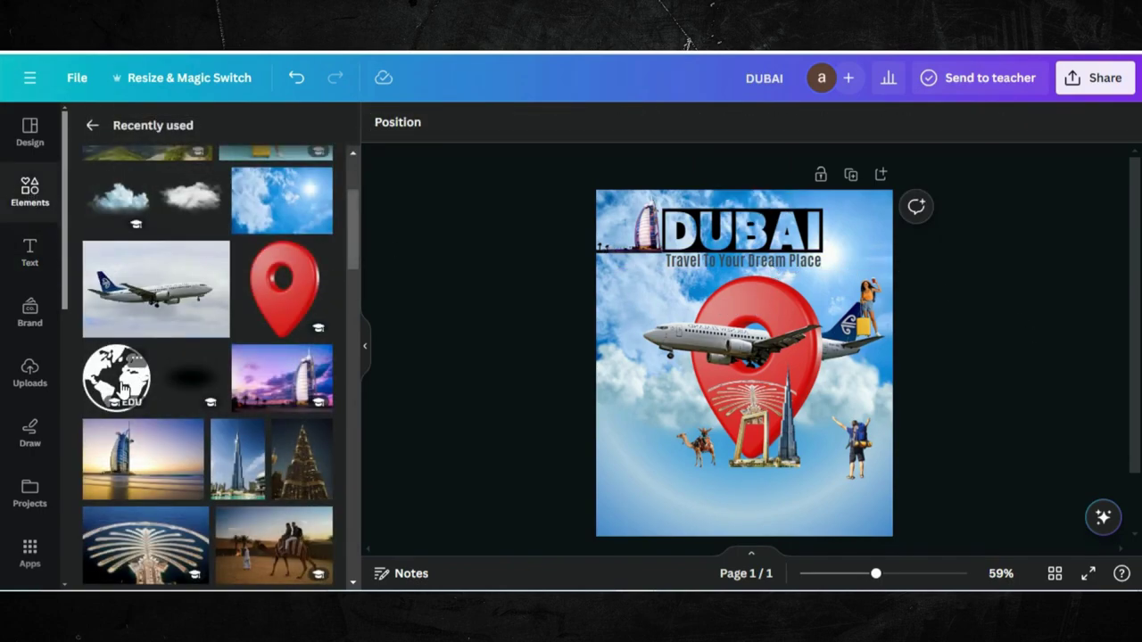
{"action": "left_click", "coordinate": [116, 377]}
{"action": "left_click_drag", "start_coordinate": [804, 304], "coordinate": [748, 360]}
{"action": "left_click_drag", "start_coordinate": [743, 421], "coordinate": [864, 235]}
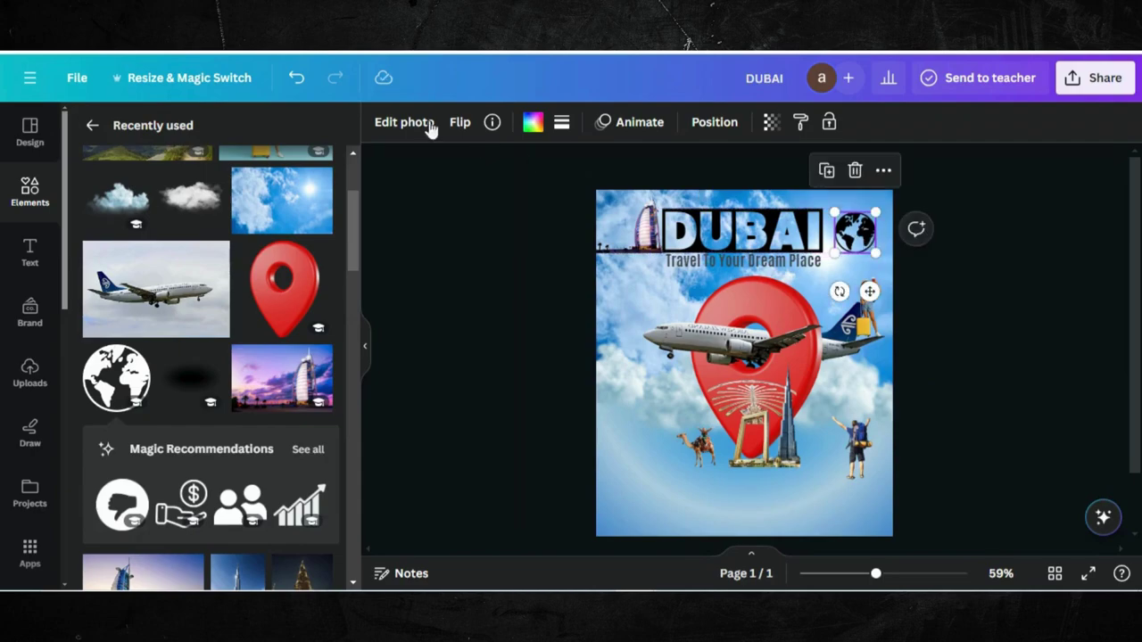
Recolor the globe graphic with the solid red from the default colors.
{"action": "left_click", "coordinate": [532, 125]}
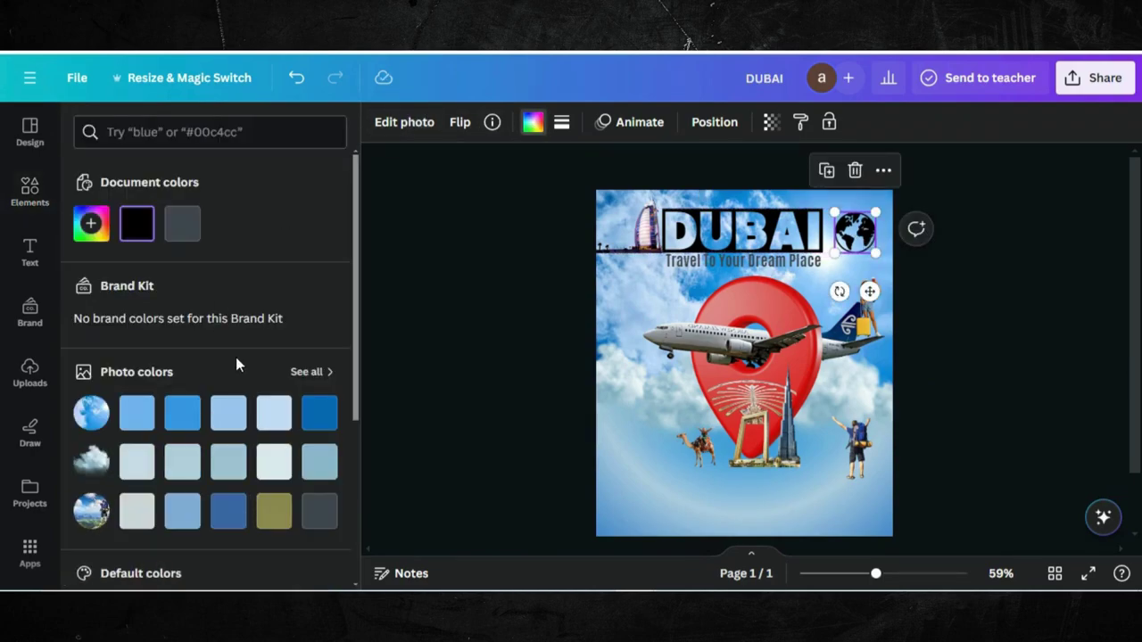
{"action": "scroll", "coordinate": [237, 290], "scroll_direction": "down", "scroll_amount": 3}
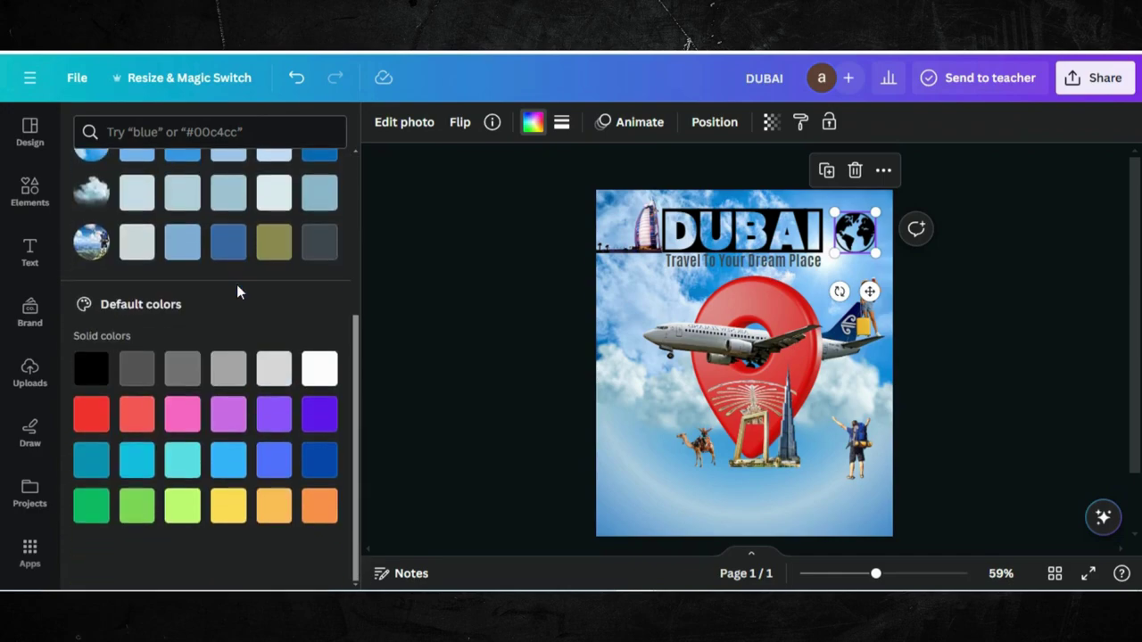
{"action": "left_click", "coordinate": [93, 418]}
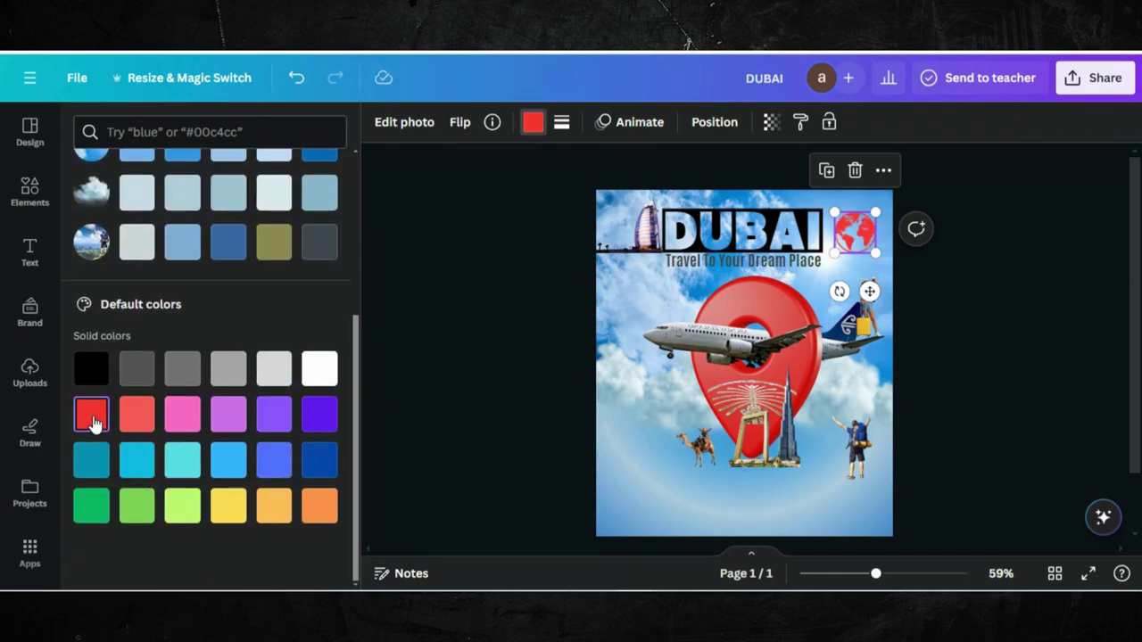
{"action": "key", "text": "Escape"}
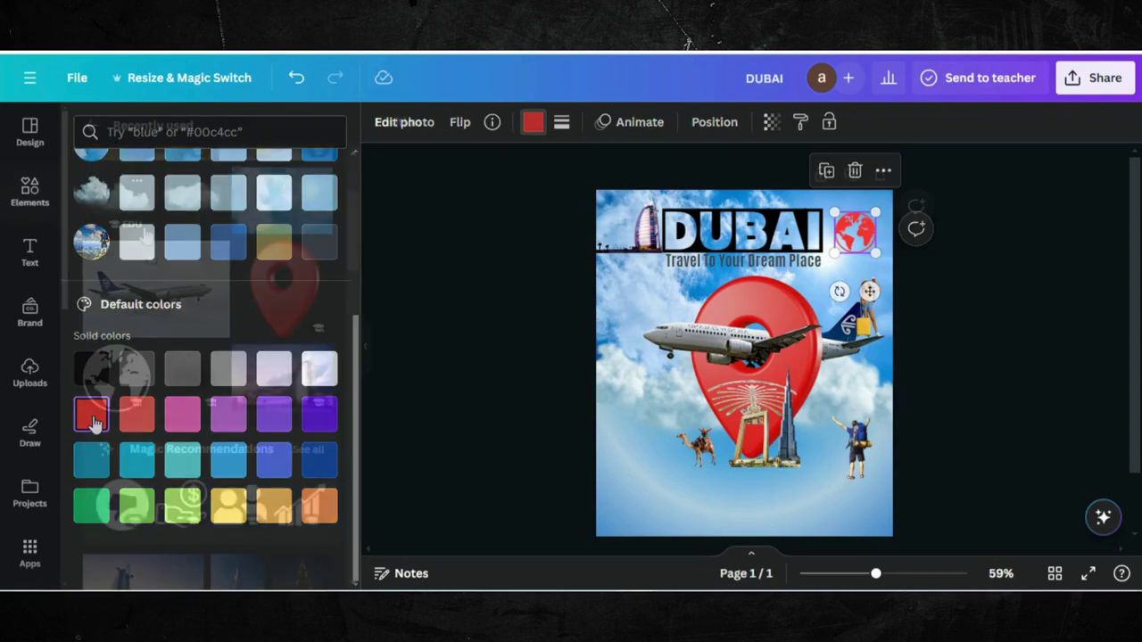
Add the recently used dark drop shadow at transparency 35 and fit it beneath the camel's feet.
{"action": "mouse_move", "coordinate": [211, 361]}
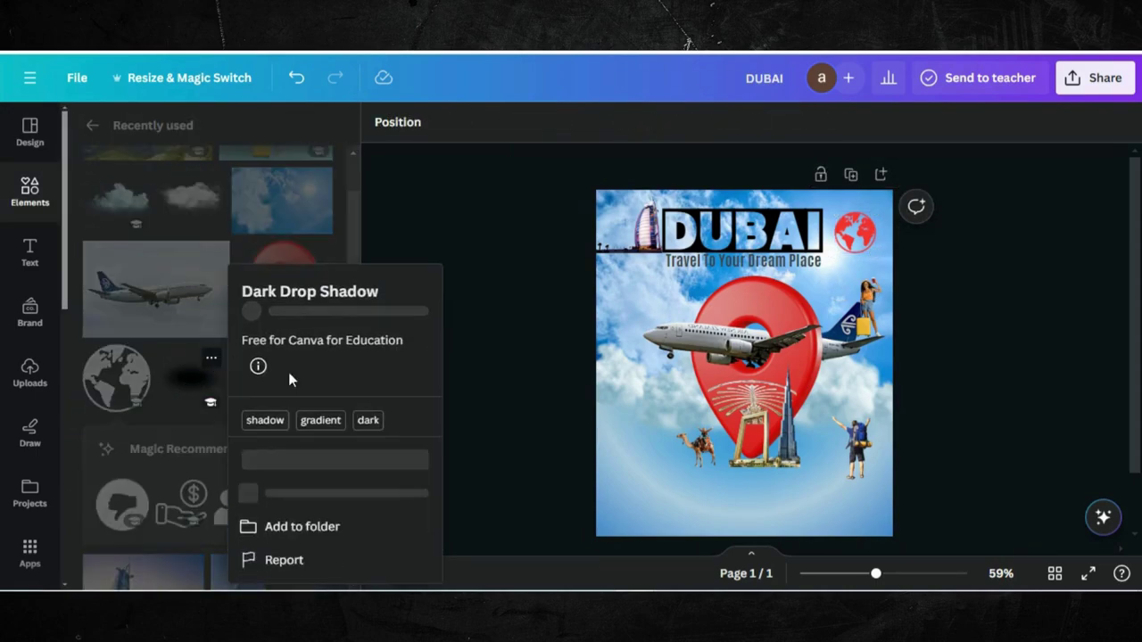
{"action": "left_click", "coordinate": [194, 373]}
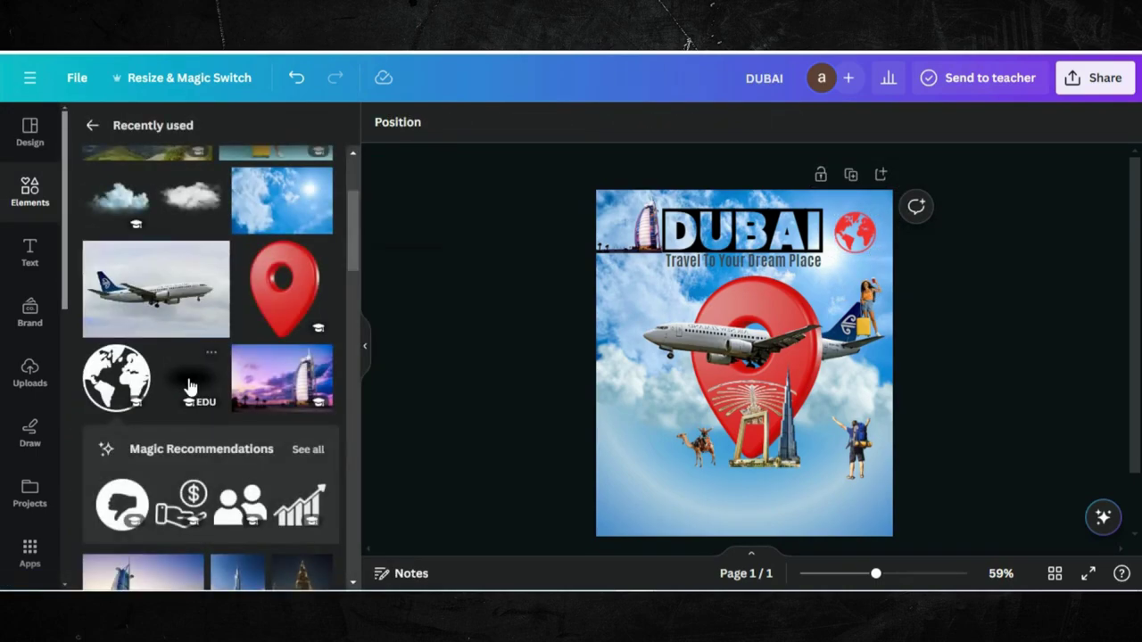
{"action": "left_click_drag", "start_coordinate": [863, 437], "coordinate": [741, 489]}
{"action": "left_click", "coordinate": [743, 123]}
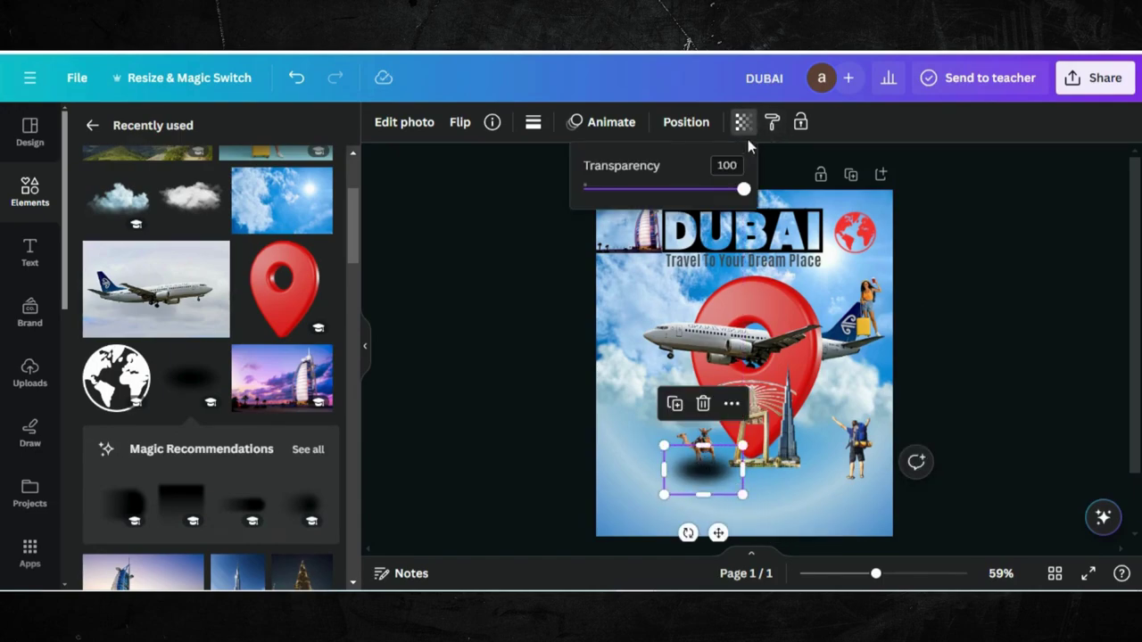
{"action": "left_click_drag", "start_coordinate": [744, 189], "coordinate": [641, 191]}
{"action": "left_click", "coordinate": [676, 489]}
{"action": "left_click_drag", "start_coordinate": [665, 492], "coordinate": [708, 471]}
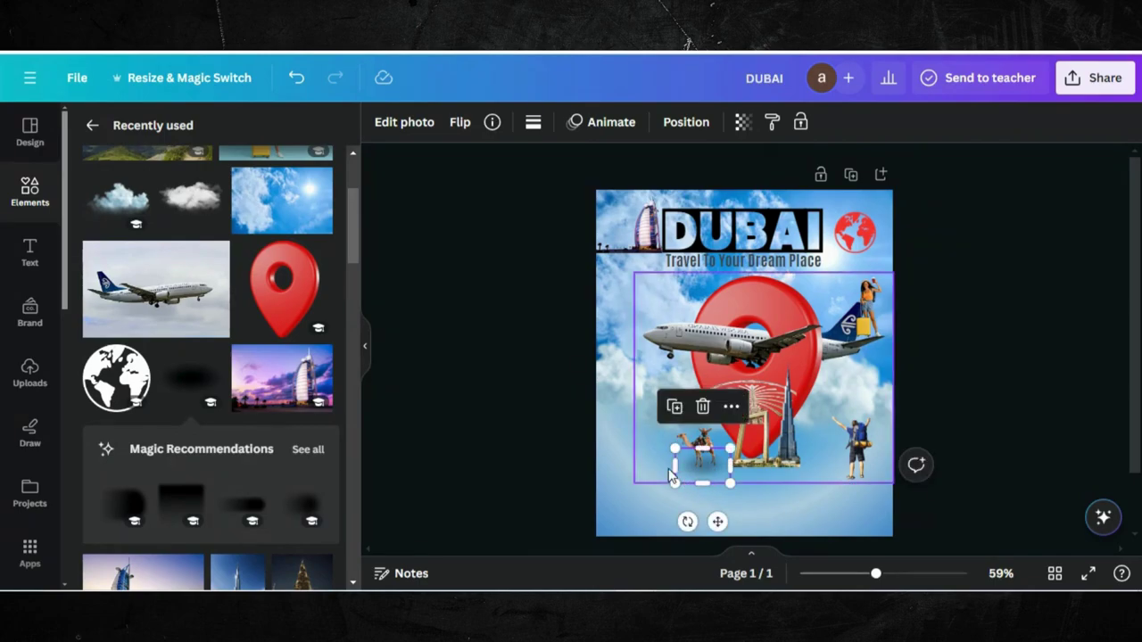
Duplicate the camel's shadow and spread the copies along the base of the Dubai landmarks.
{"action": "left_click", "coordinate": [674, 406]}
{"action": "left_click_drag", "start_coordinate": [712, 470], "coordinate": [772, 480]}
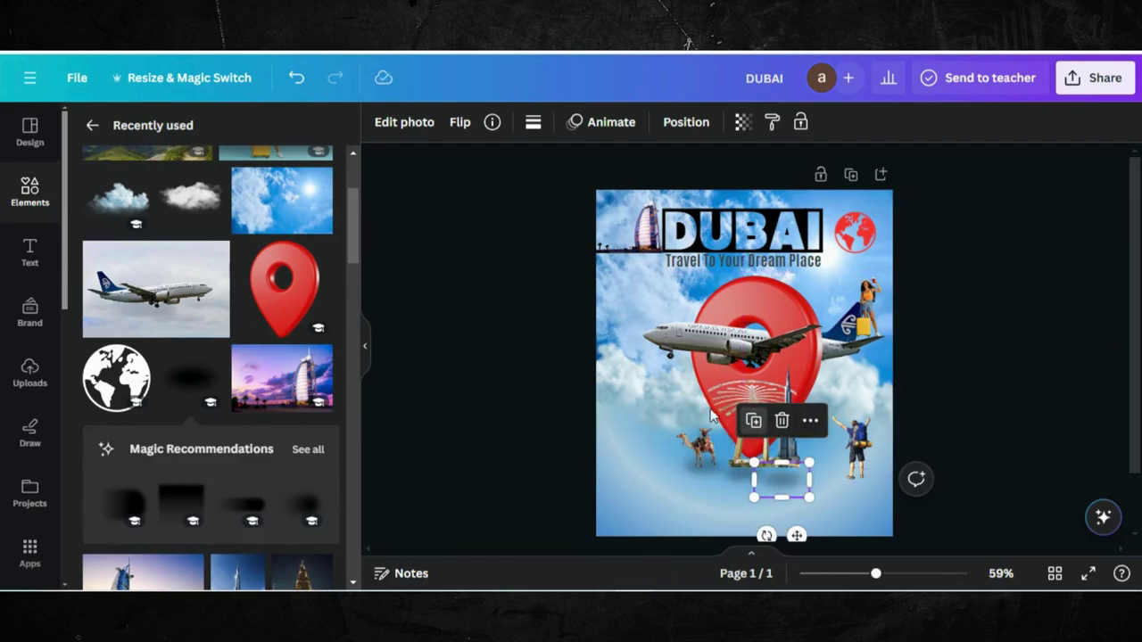
{"action": "left_click_drag", "start_coordinate": [765, 471], "coordinate": [802, 462]}
{"action": "left_click", "coordinate": [741, 413]}
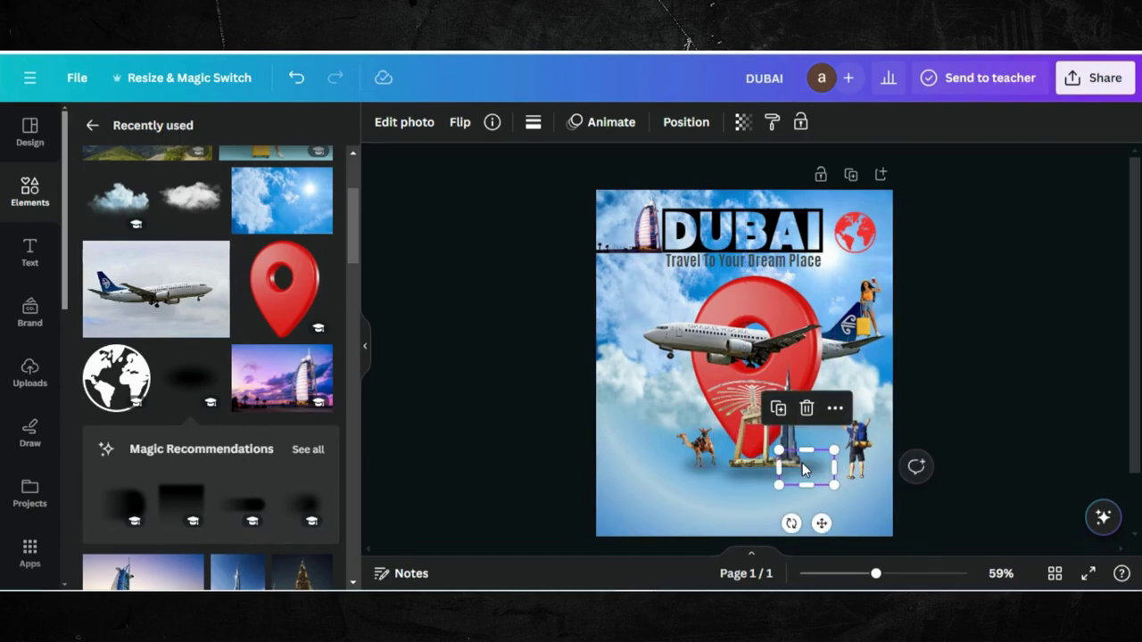
Fade the shadows beneath the landmarks, setting the middle one's transparency to 23 and the one nearest the camel to 22.
{"action": "left_click", "coordinate": [742, 122]}
{"action": "left_click_drag", "start_coordinate": [643, 191], "coordinate": [615, 190]}
{"action": "left_click", "coordinate": [749, 467]}
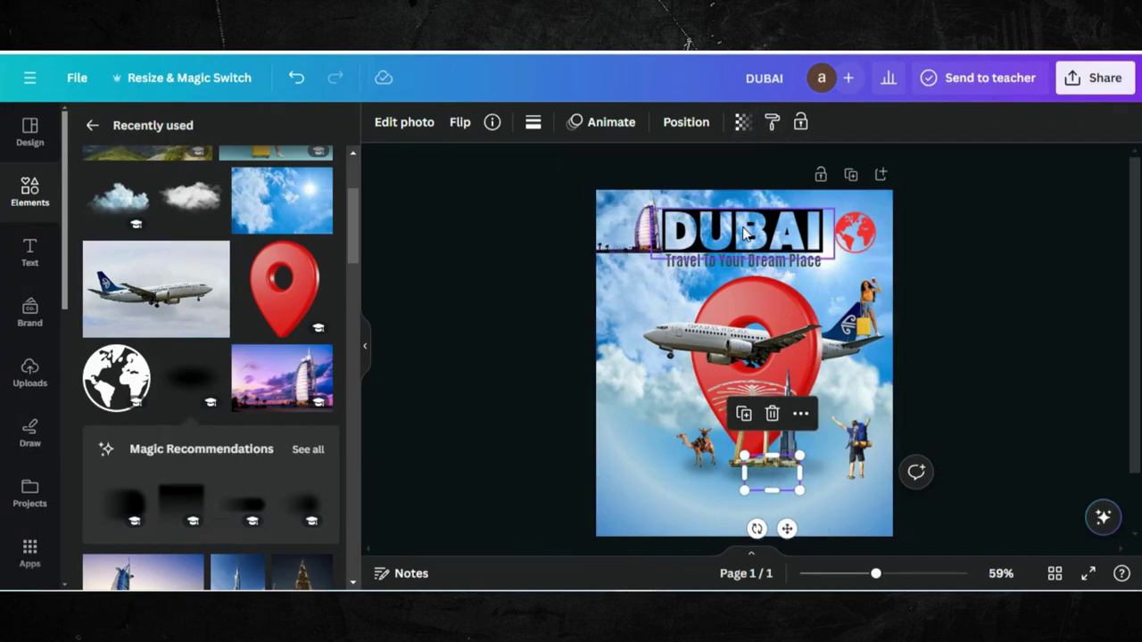
{"action": "left_click", "coordinate": [744, 124]}
{"action": "mouse_move", "coordinate": [642, 191]}
{"action": "left_mouse_down"}
{"action": "mouse_move", "coordinate": [604, 188]}
{"action": "mouse_move", "coordinate": [621, 189]}
{"action": "left_mouse_up"}
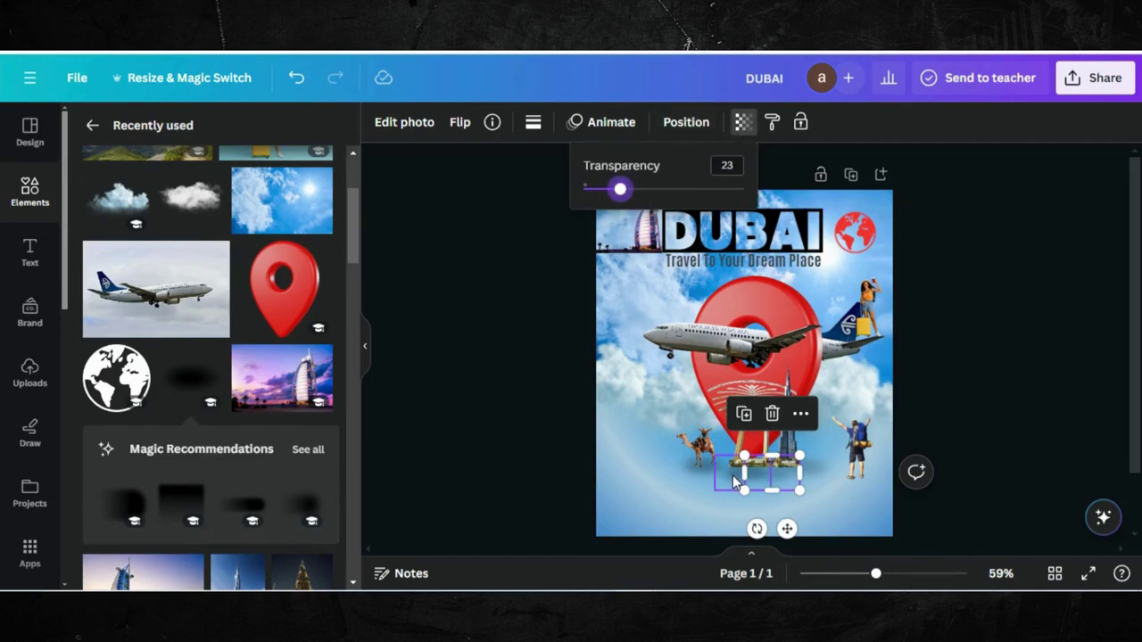
{"action": "left_click", "coordinate": [733, 474]}
{"action": "left_click", "coordinate": [744, 124]}
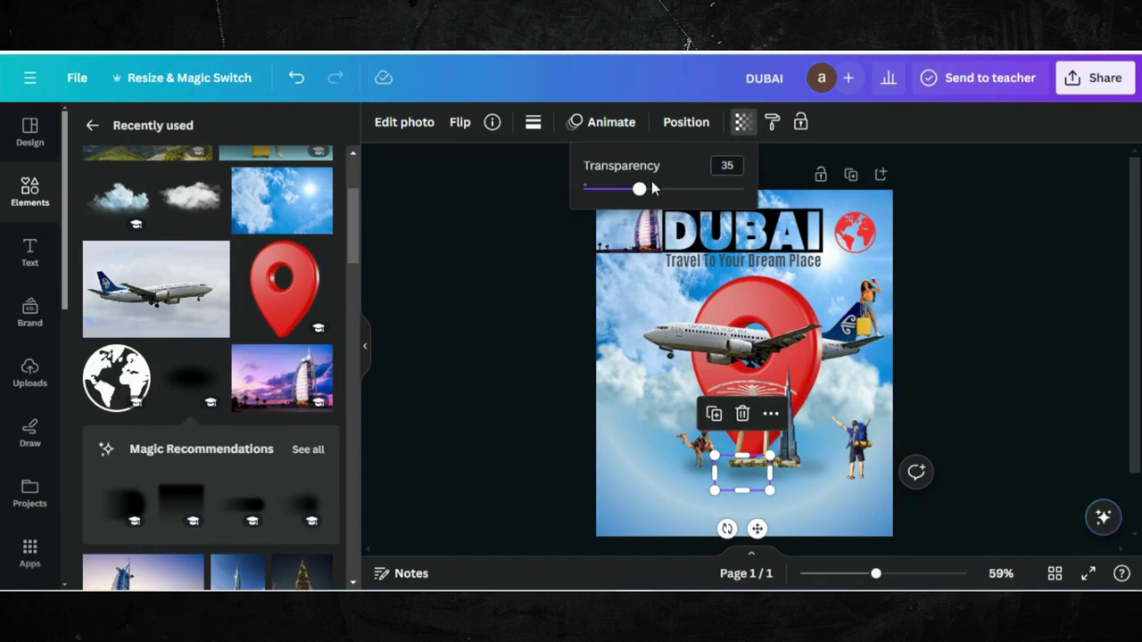
{"action": "left_click_drag", "start_coordinate": [640, 192], "coordinate": [619, 191]}
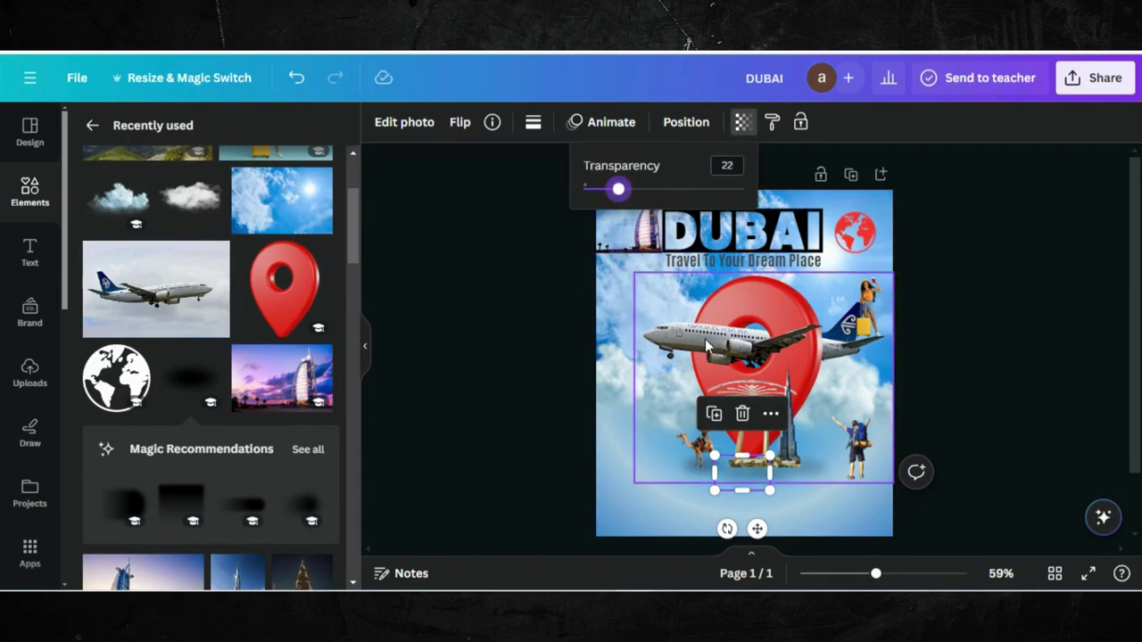
Set the camel shadow's transparency to 23 and place another shadow at the backpacker's feet.
{"action": "left_click", "coordinate": [699, 471]}
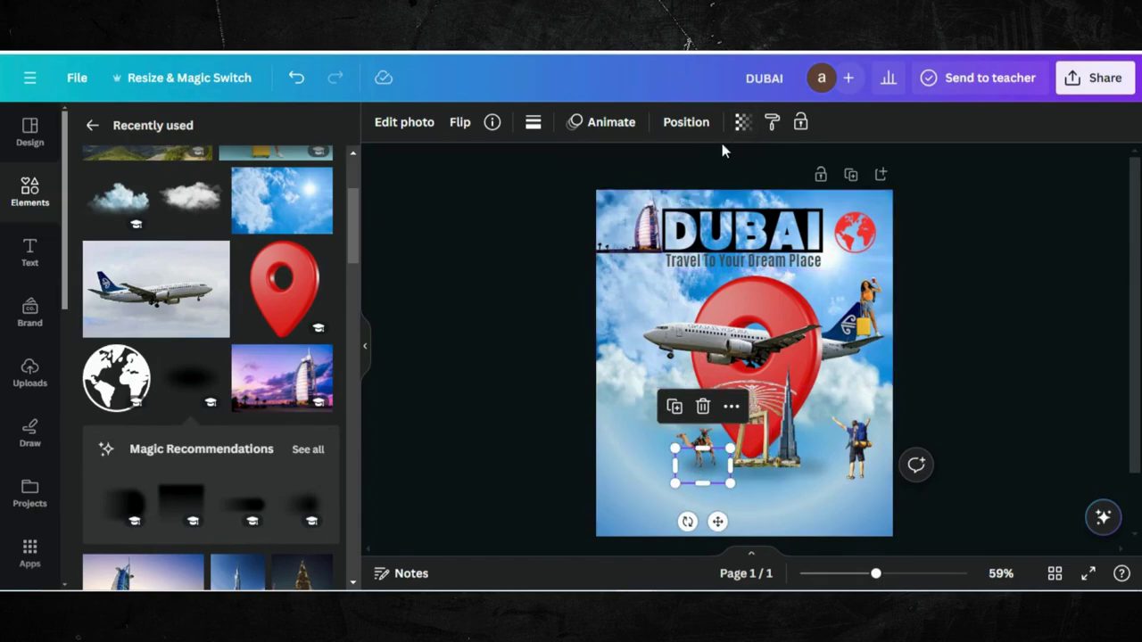
{"action": "left_click", "coordinate": [744, 125]}
{"action": "left_click_drag", "start_coordinate": [643, 195], "coordinate": [622, 195]}
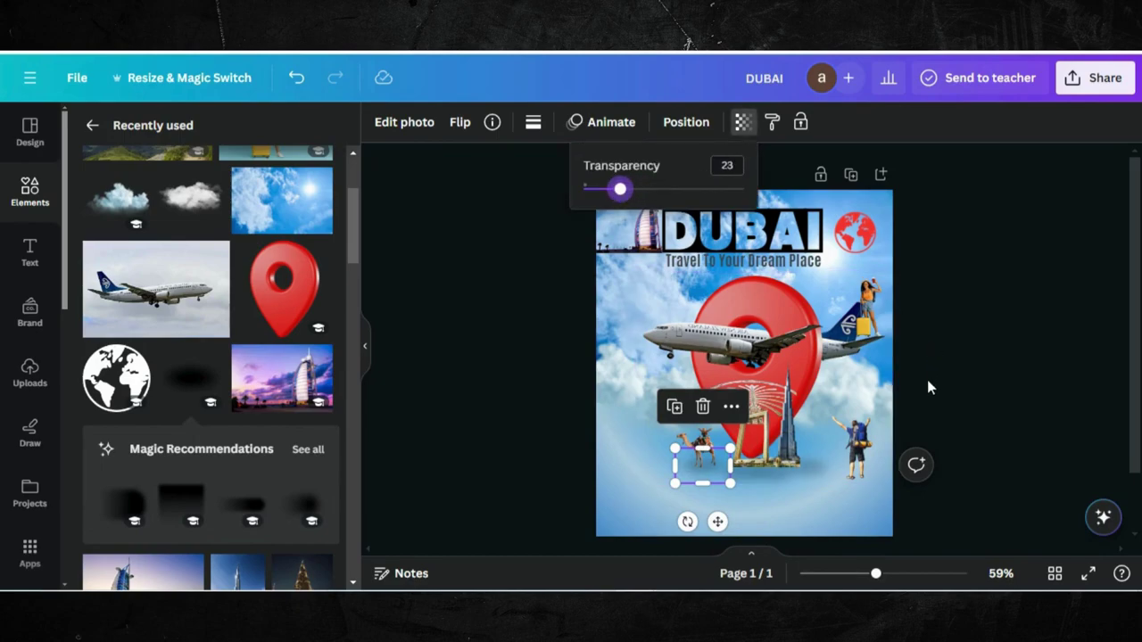
{"action": "left_click_drag", "start_coordinate": [809, 462], "coordinate": [833, 474]}
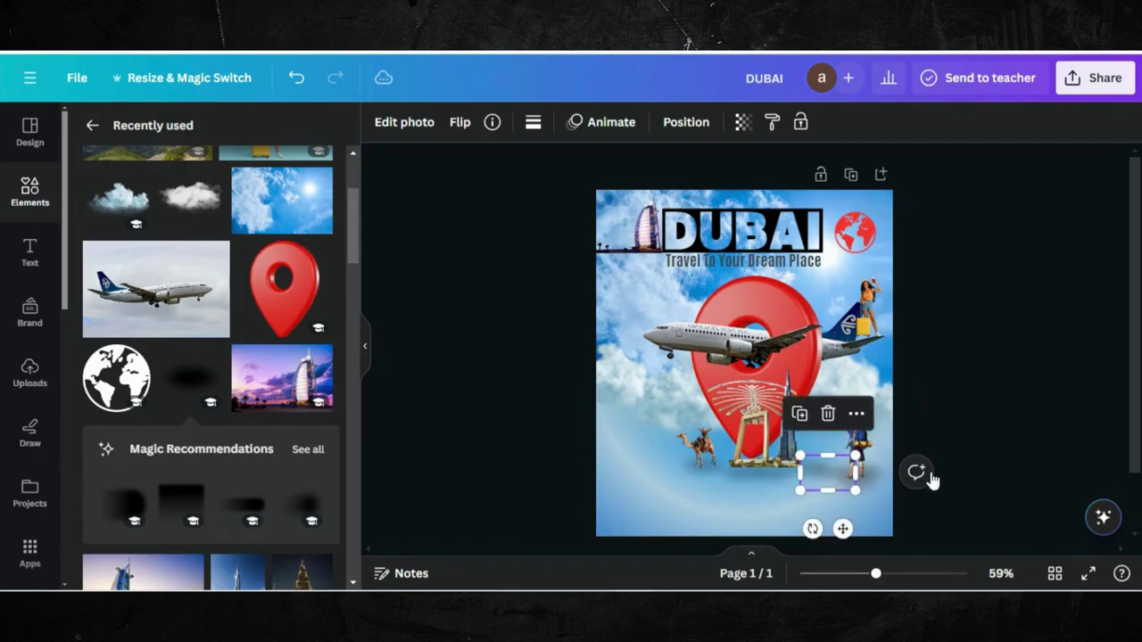
{"action": "left_click", "coordinate": [991, 504]}
Add two subheadings below the landmarks that read "Book Your" and "Package Now".
{"action": "left_click", "coordinate": [29, 252]}
{"action": "left_click", "coordinate": [182, 356]}
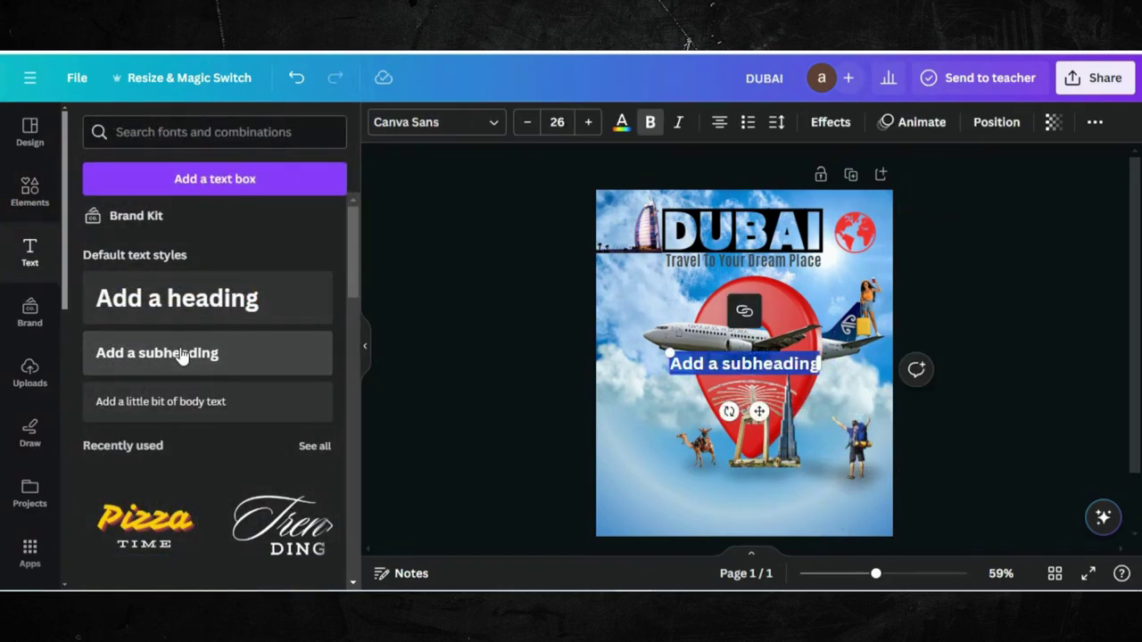
{"action": "type", "text": "Book"}
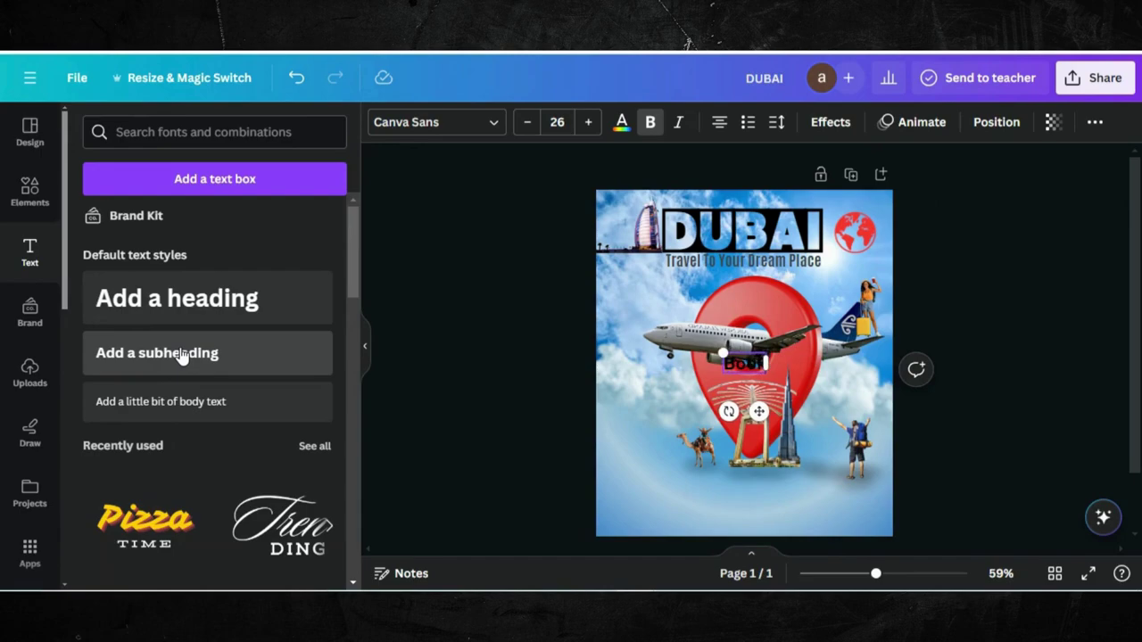
{"action": "type", "text": " Your"}
{"action": "type", "text": " Packa"}
{"action": "type", "text": "ge Now"}
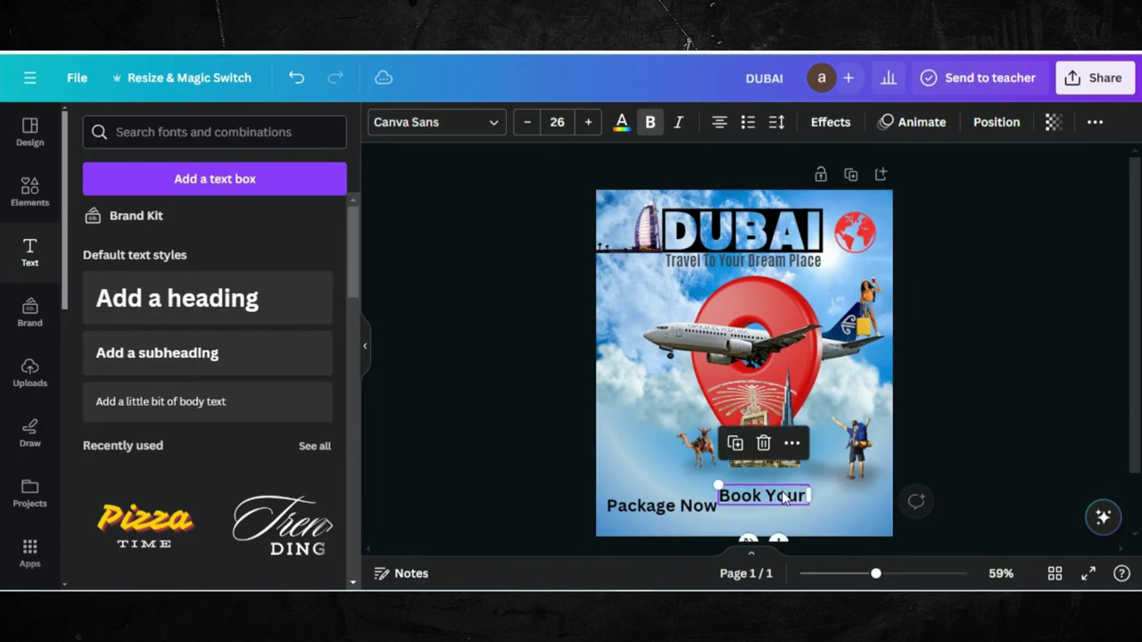
Shrink "Book Your" to size 19.1, center it above "Package Now" and reduce "Package Now" to size 23.3.
{"action": "left_click_drag", "start_coordinate": [721, 482], "coordinate": [795, 513]}
{"action": "left_click", "coordinate": [773, 498]}
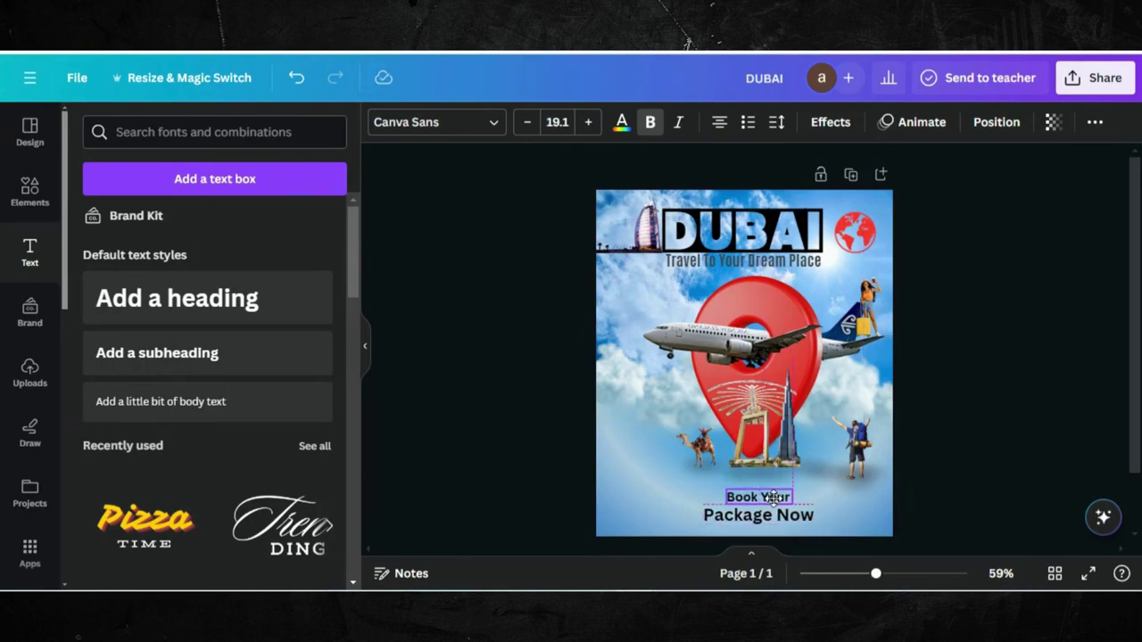
{"action": "left_click", "coordinate": [762, 517]}
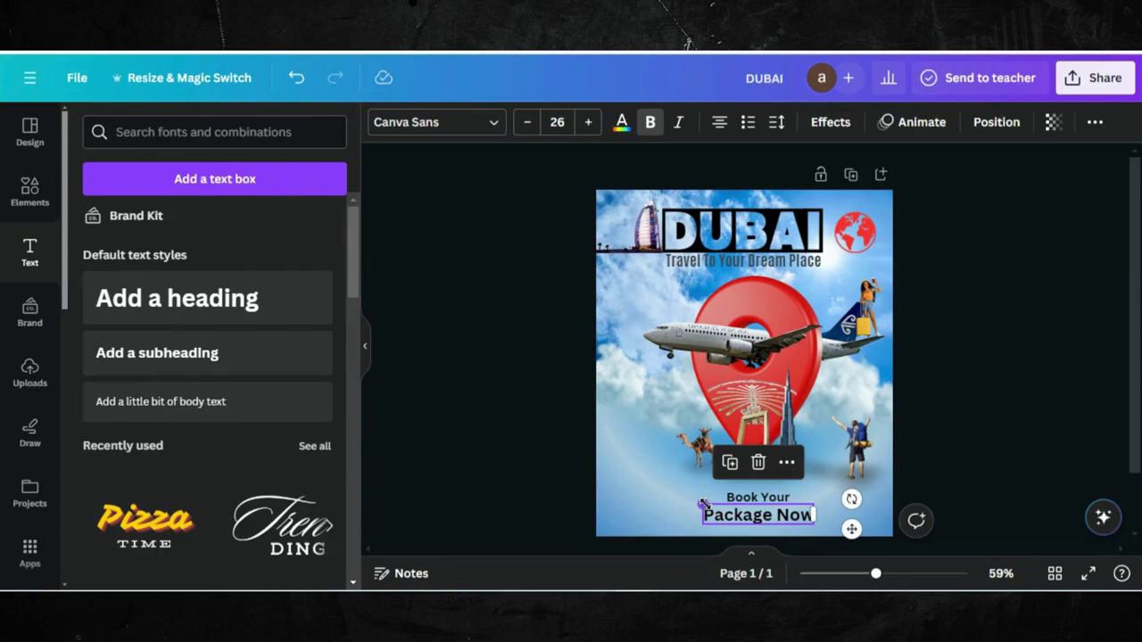
Color "Book Your" dark blue and apply the Carter One font from a font search for "amsterdam one".
{"action": "left_click", "coordinate": [758, 498]}
{"action": "left_click", "coordinate": [621, 122]}
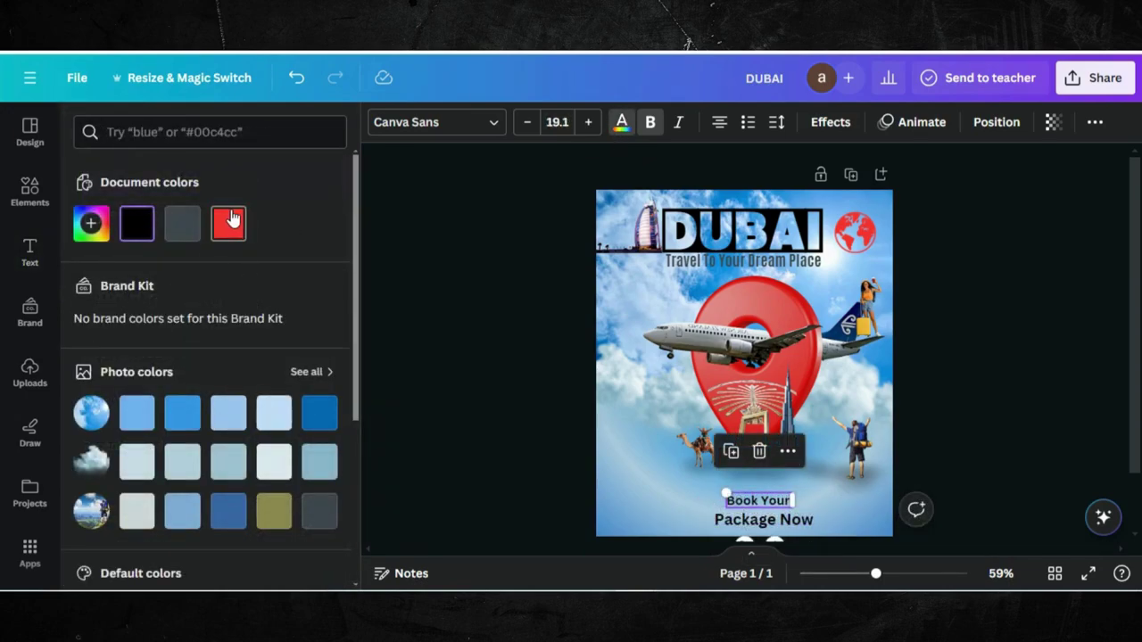
{"action": "left_click", "coordinate": [497, 122]}
{"action": "type", "text": "anto"}
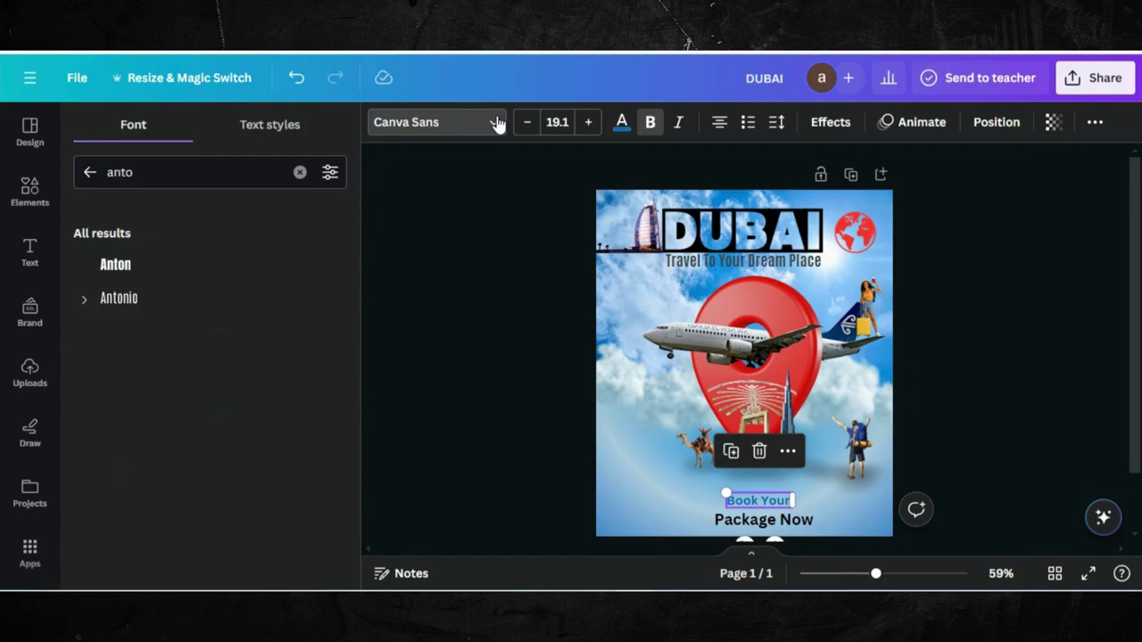
{"action": "left_click", "coordinate": [300, 172]}
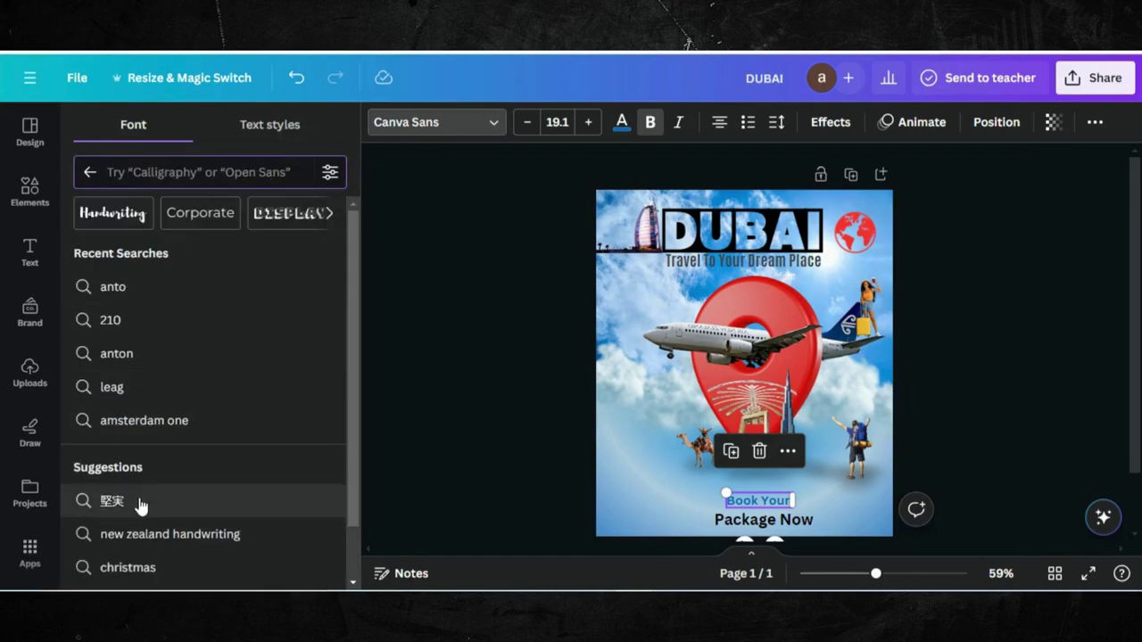
{"action": "left_click", "coordinate": [190, 432]}
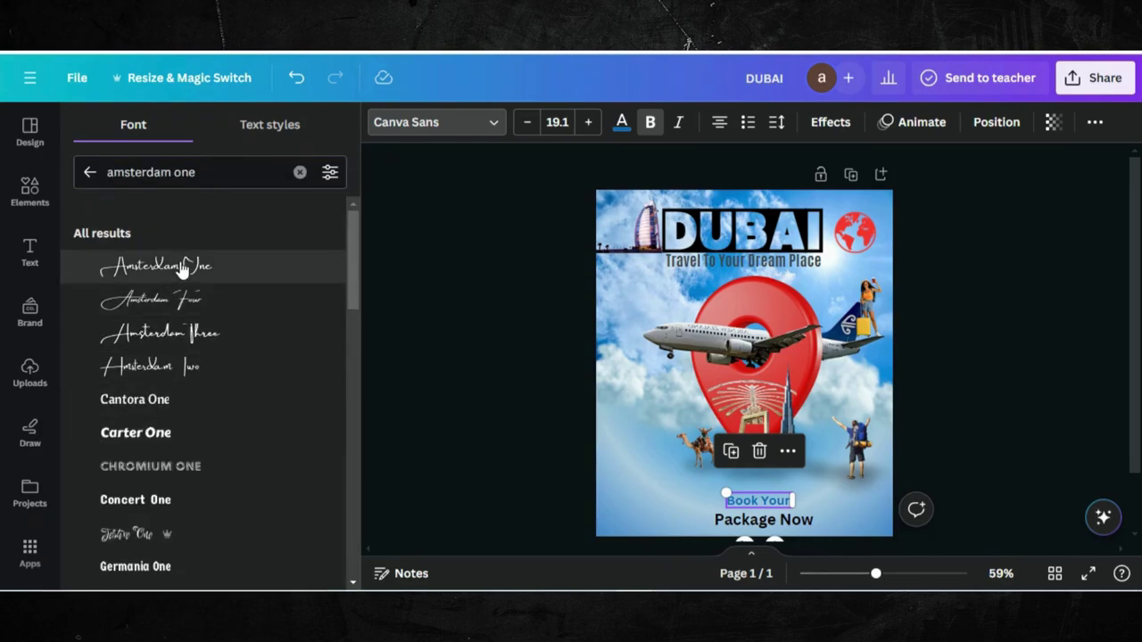
{"action": "left_click", "coordinate": [172, 443]}
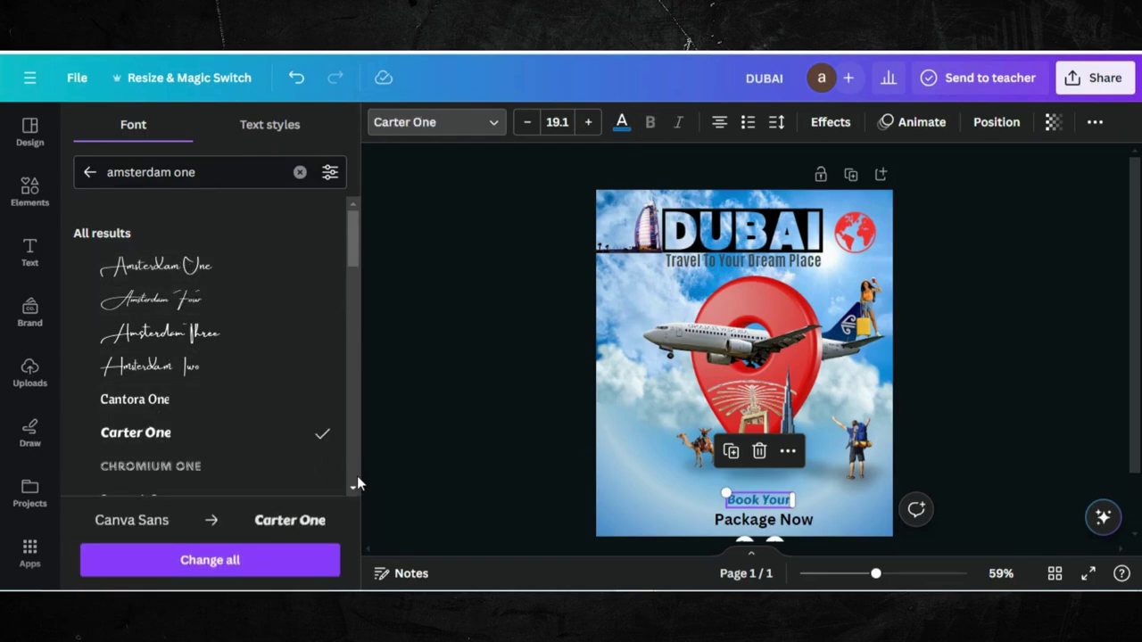
Copy the style of "Book Your" onto "Package Now" and set that line directly beneath it.
{"action": "left_click", "coordinate": [719, 522]}
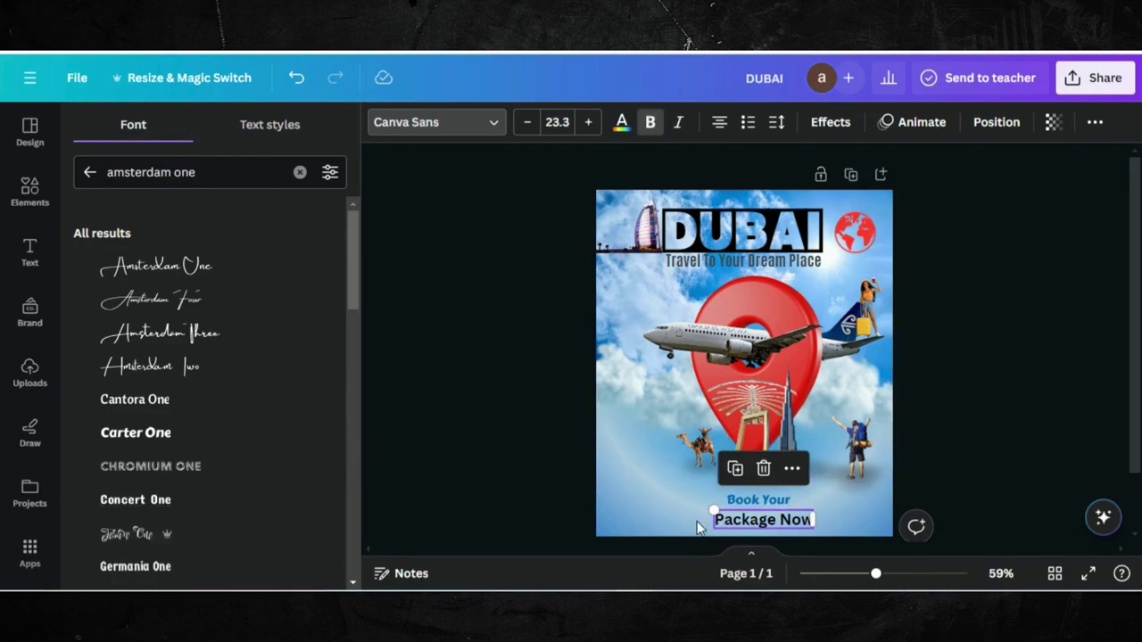
{"action": "left_click", "coordinate": [736, 505]}
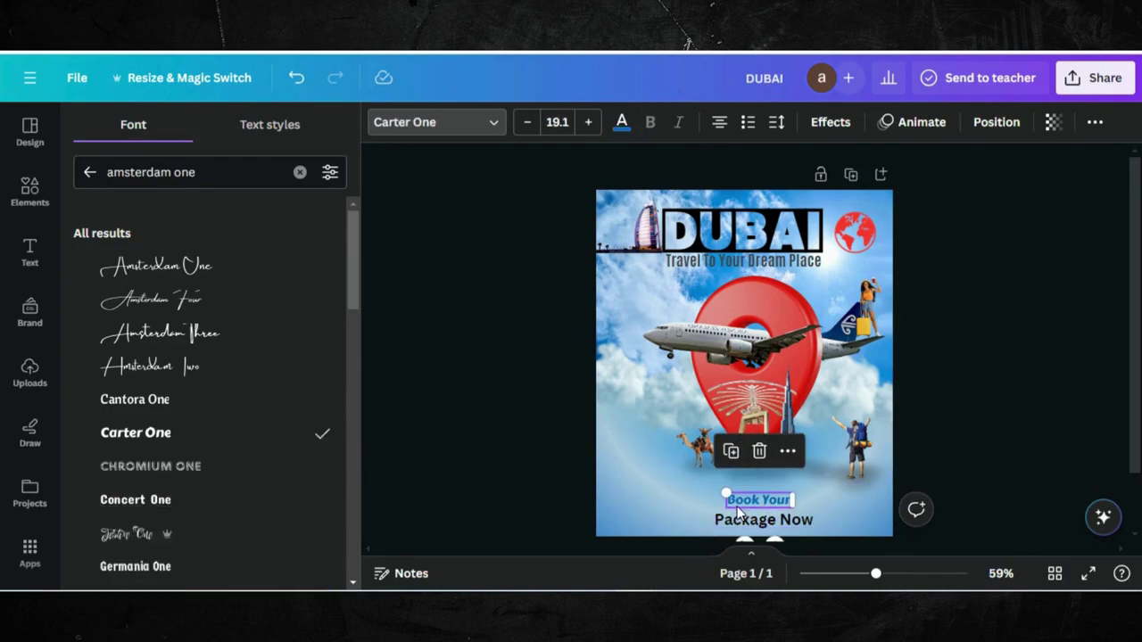
{"action": "left_click", "coordinate": [1095, 123]}
{"action": "left_click", "coordinate": [1059, 161]}
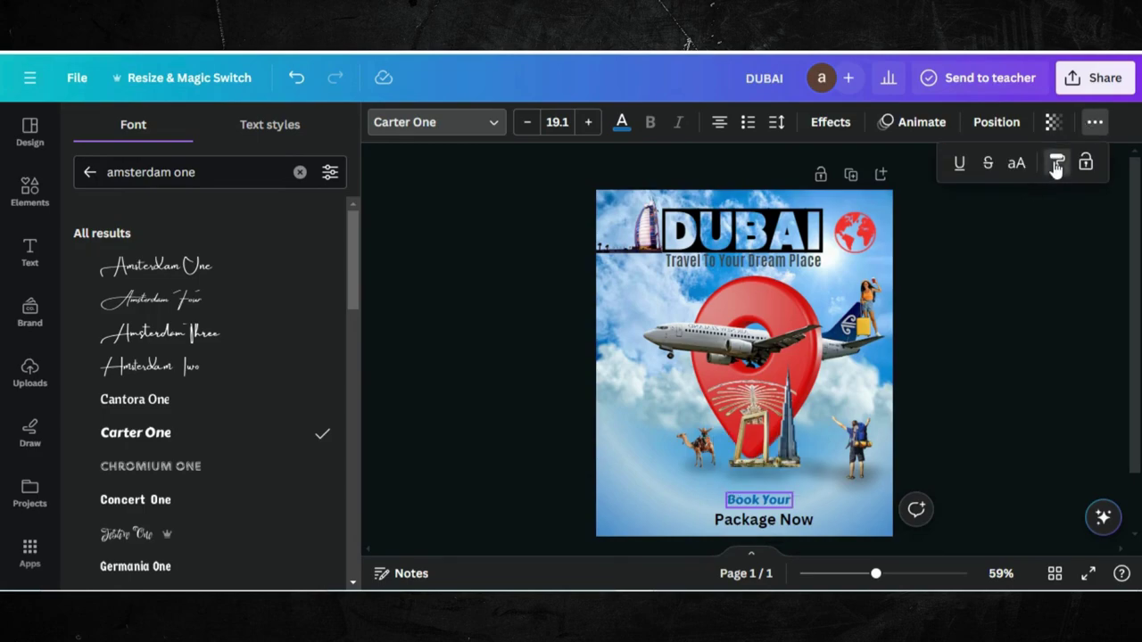
{"action": "mouse_move", "coordinate": [725, 518]}
{"action": "left_mouse_down"}
{"action": "mouse_move", "coordinate": [770, 518]}
{"action": "mouse_move", "coordinate": [783, 530]}
{"action": "mouse_move", "coordinate": [766, 519]}
{"action": "left_mouse_up"}
{"action": "left_click", "coordinate": [836, 521]}
Color the "Package Now" text red from the document colors.
{"action": "left_click", "coordinate": [771, 520]}
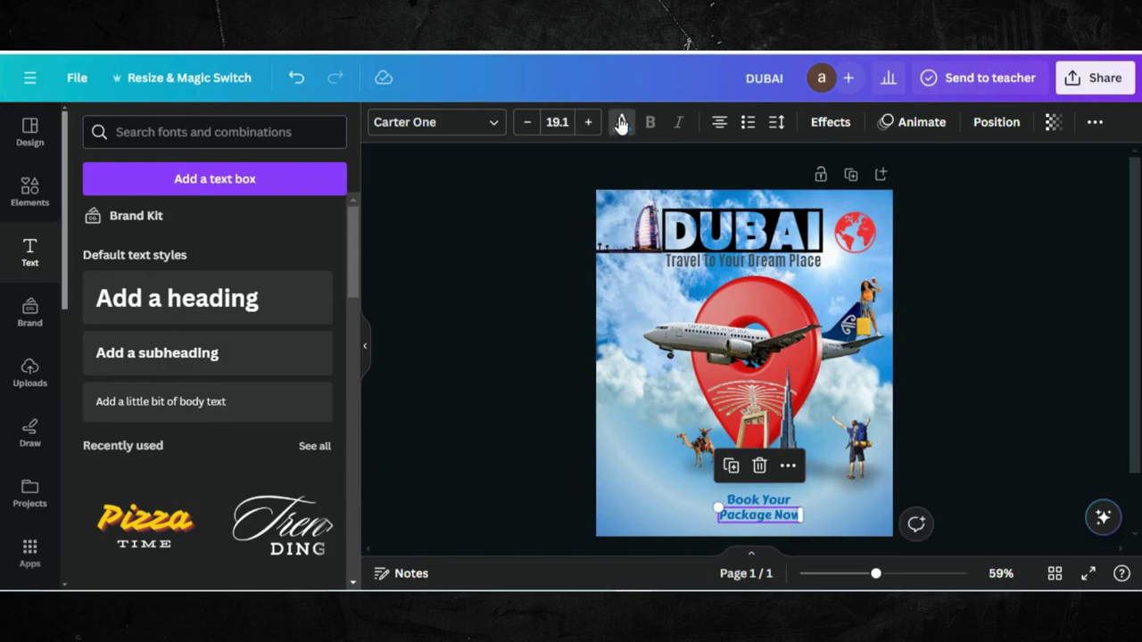
{"action": "left_click", "coordinate": [622, 123]}
{"action": "left_click", "coordinate": [274, 225]}
Add a square shape, flatten it into a thin bar and fit its width behind the "Package Now" line.
{"action": "left_click", "coordinate": [29, 192]}
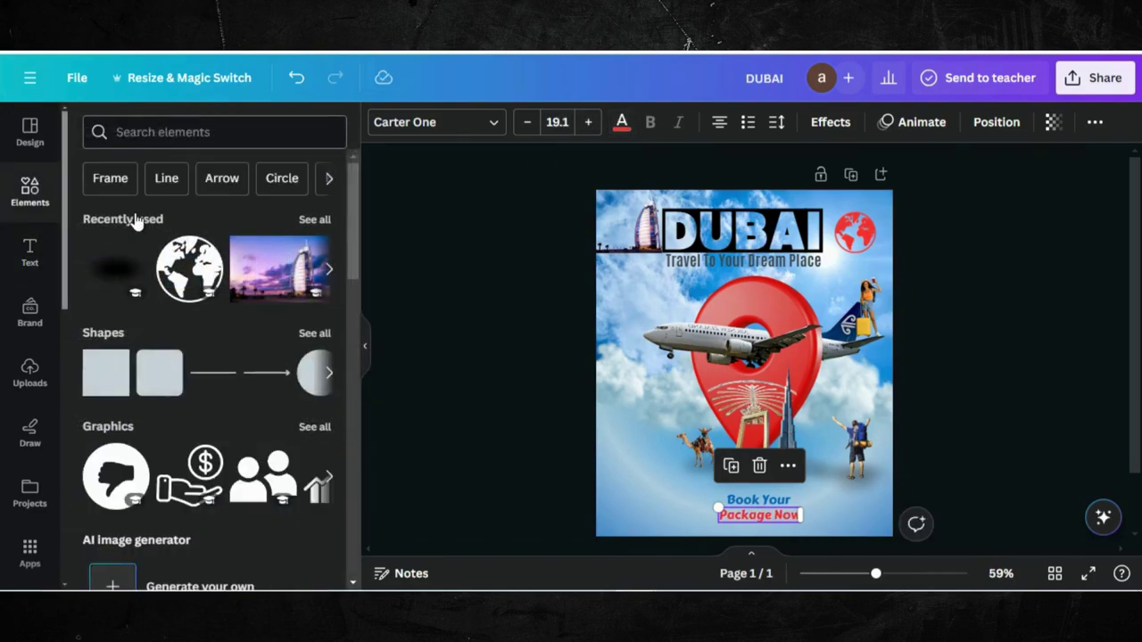
{"action": "left_click", "coordinate": [110, 383]}
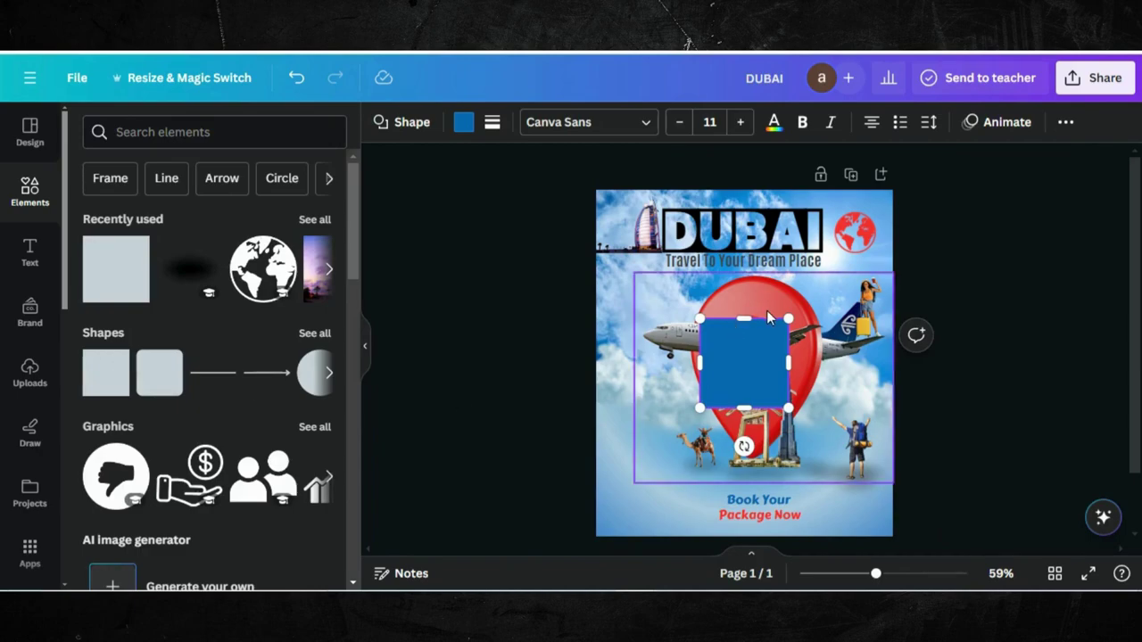
{"action": "left_click_drag", "start_coordinate": [743, 314], "coordinate": [757, 547]}
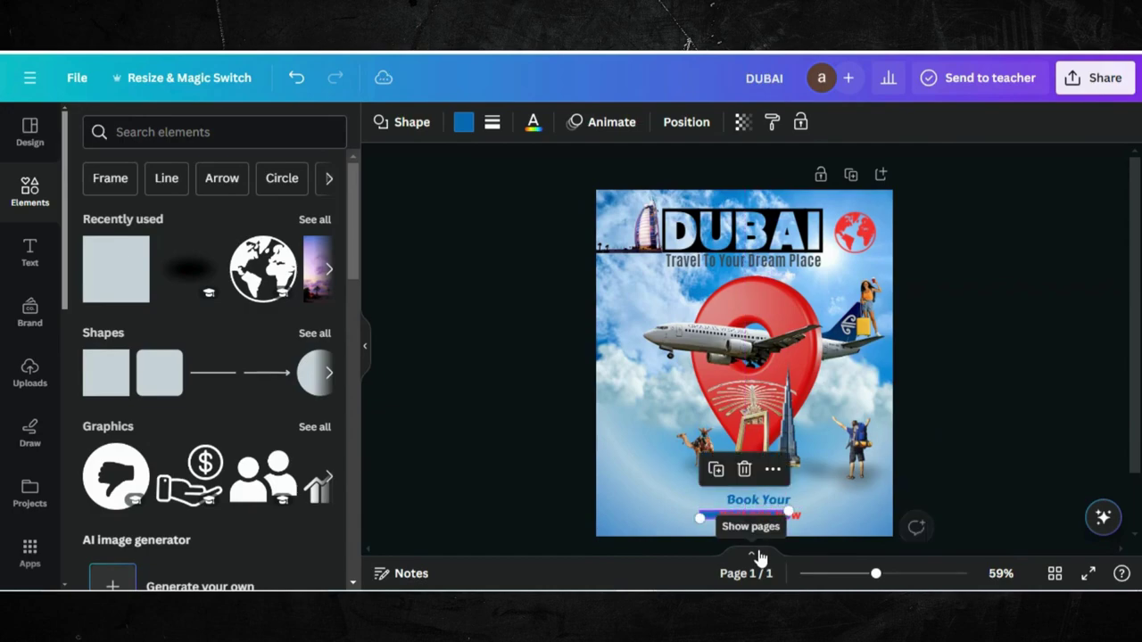
{"action": "left_click_drag", "start_coordinate": [791, 515], "coordinate": [808, 511]}
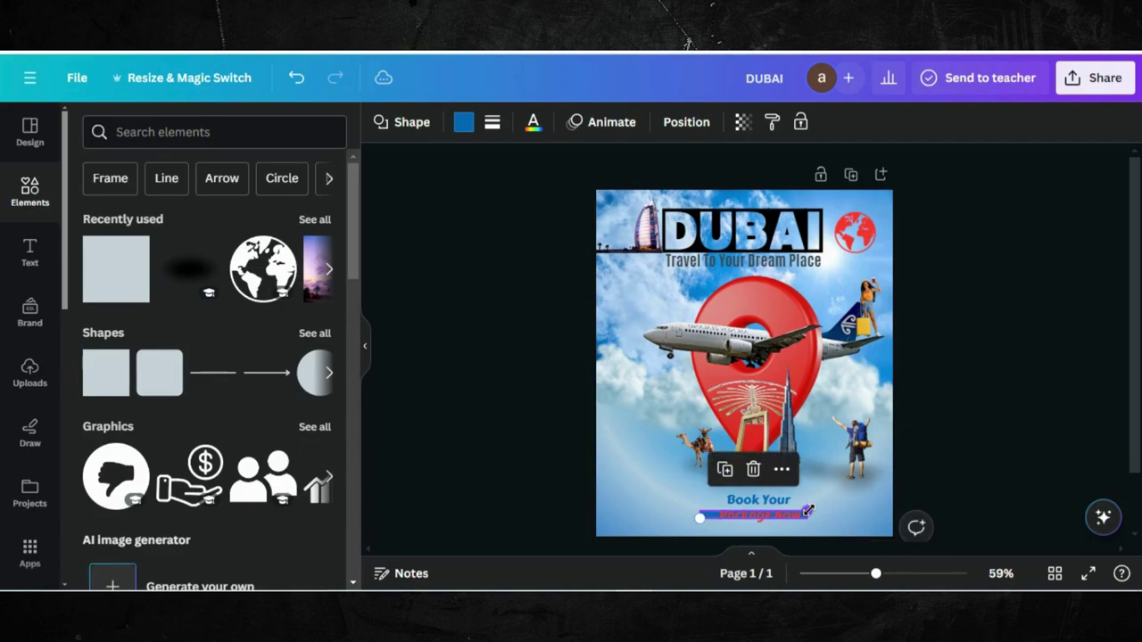
{"action": "left_click_drag", "start_coordinate": [697, 519], "coordinate": [715, 521]}
{"action": "key", "text": "Escape"}
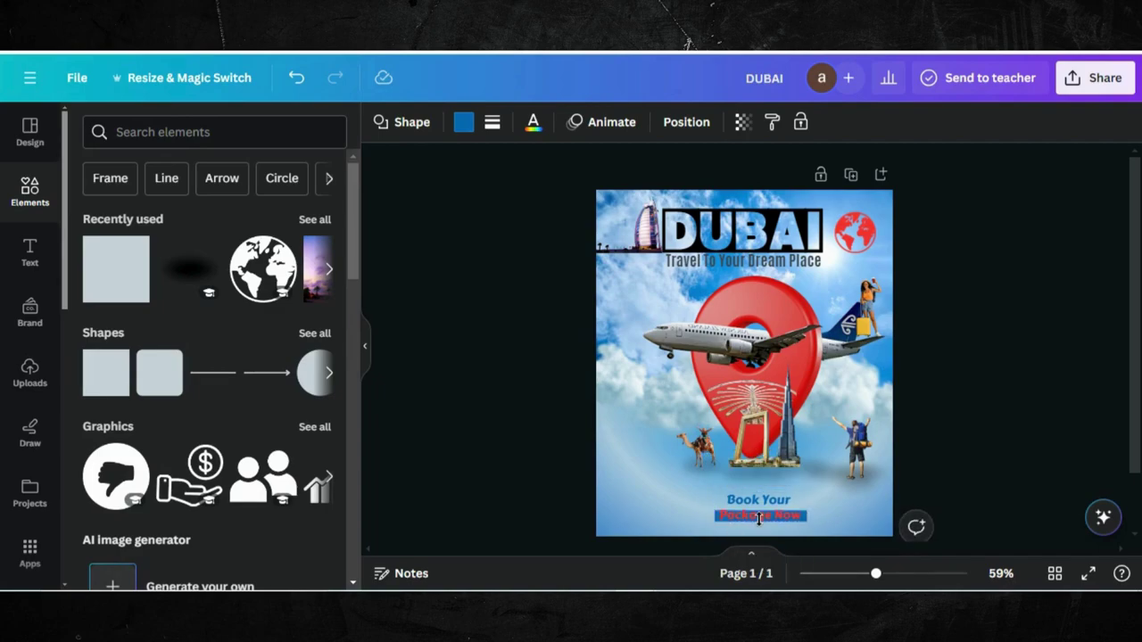
Recolor the bar behind "Package Now" with a pale blue-grey from the photo colors.
{"action": "left_click", "coordinate": [759, 519]}
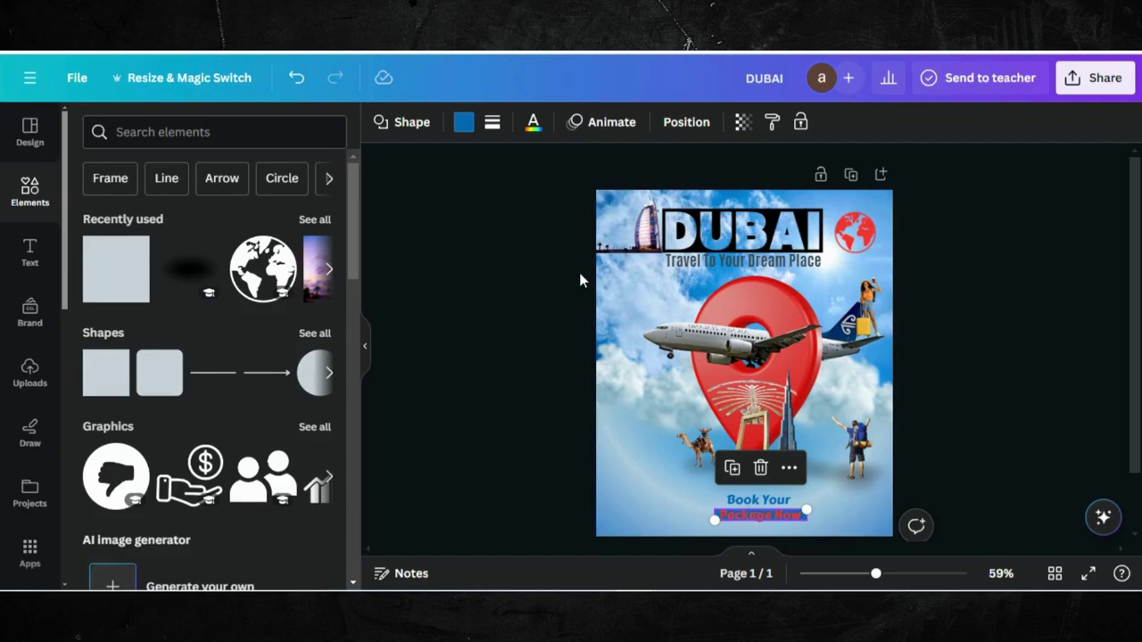
{"action": "left_click", "coordinate": [463, 122]}
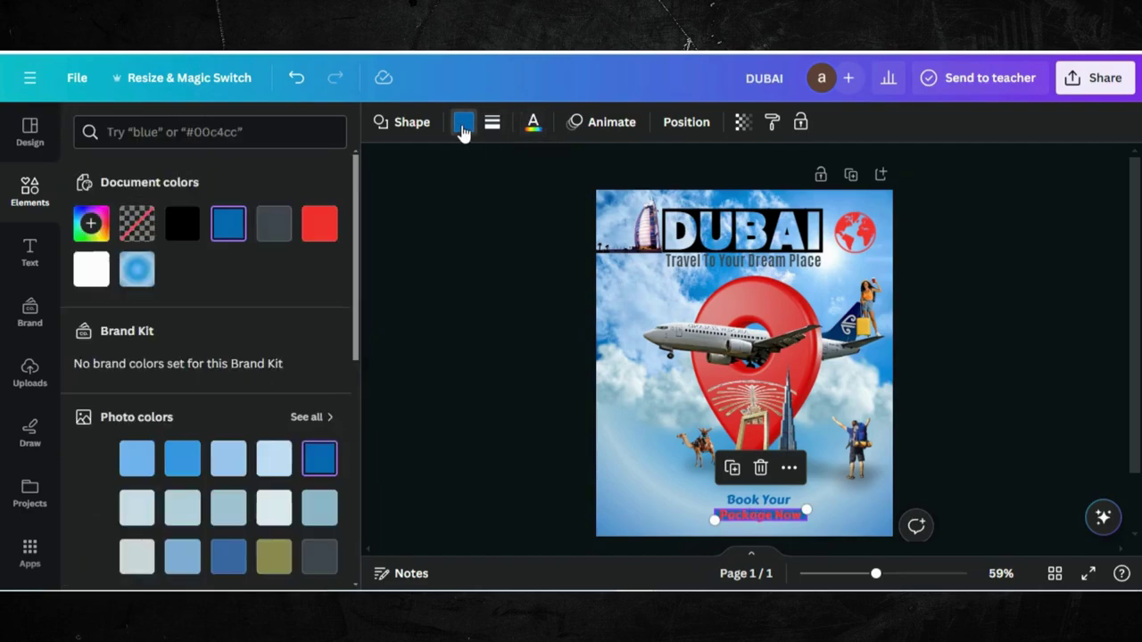
{"action": "left_click", "coordinate": [141, 506]}
{"action": "left_click", "coordinate": [927, 474]}
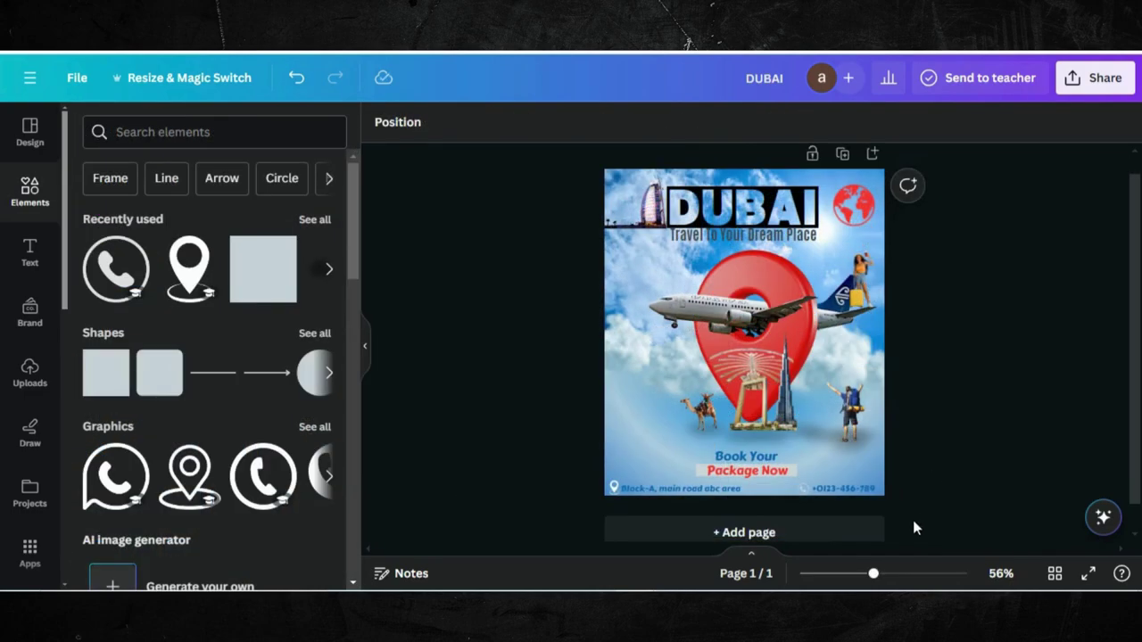
{"action": "left_click_drag", "start_coordinate": [874, 573], "coordinate": [888, 579]}
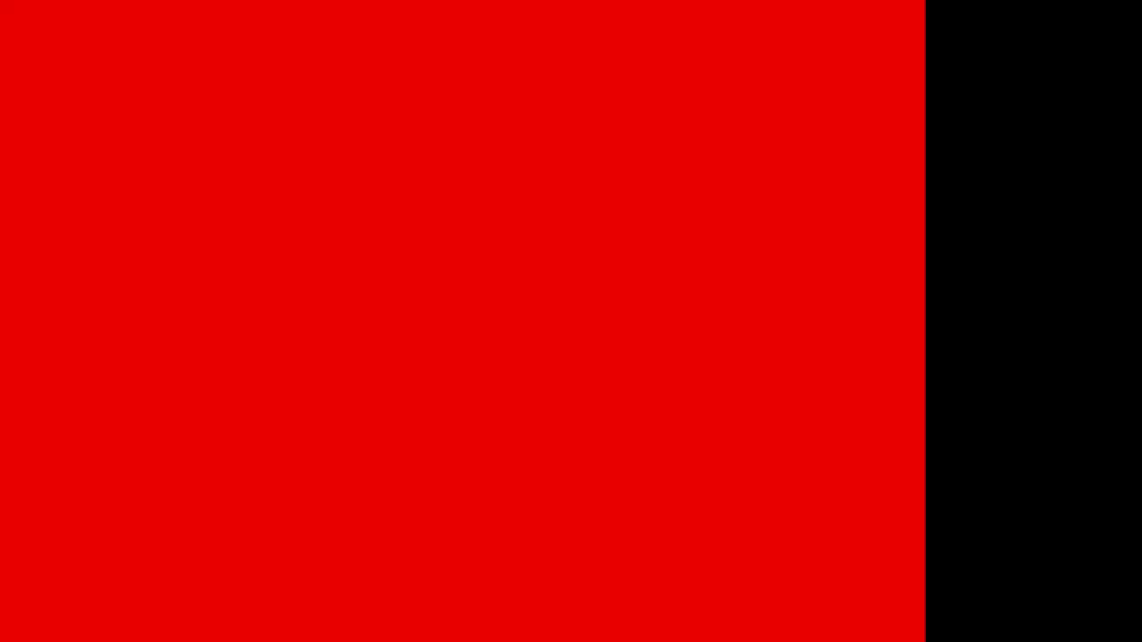